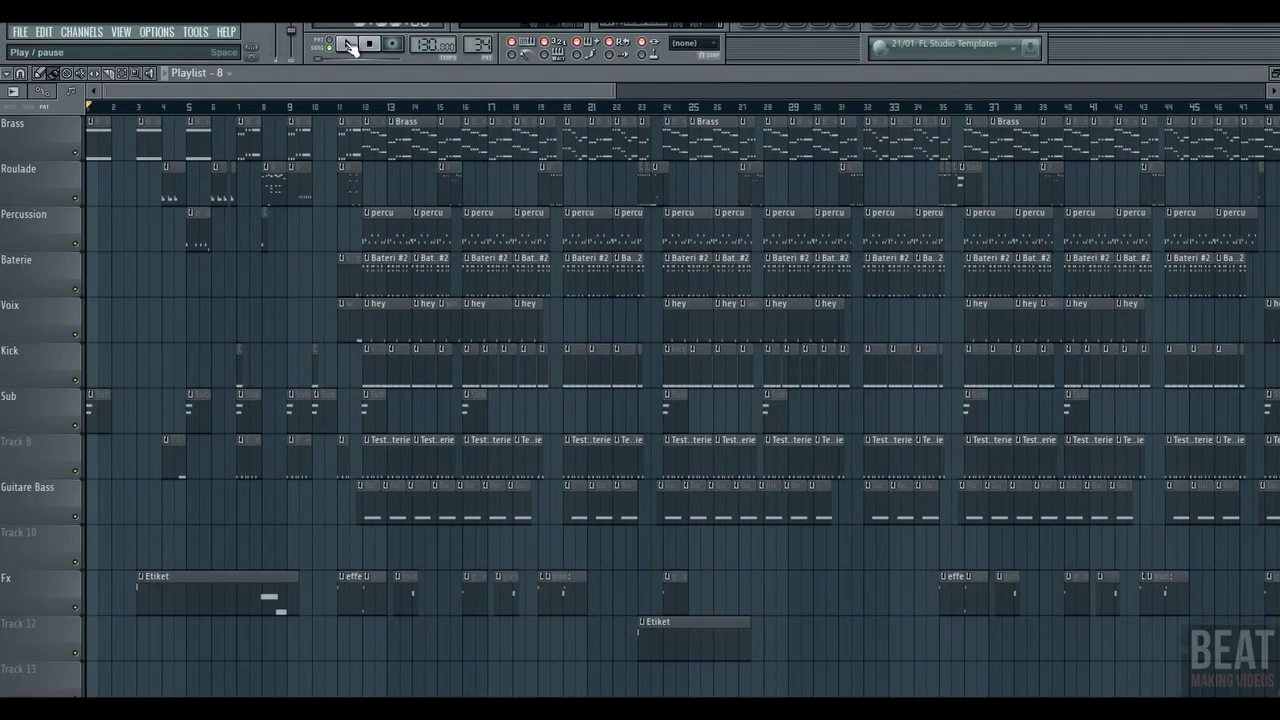
- Solo the Brass track, select its first pattern clip and bring up the settings of the Purity instrument playing it
right_click(77, 154)
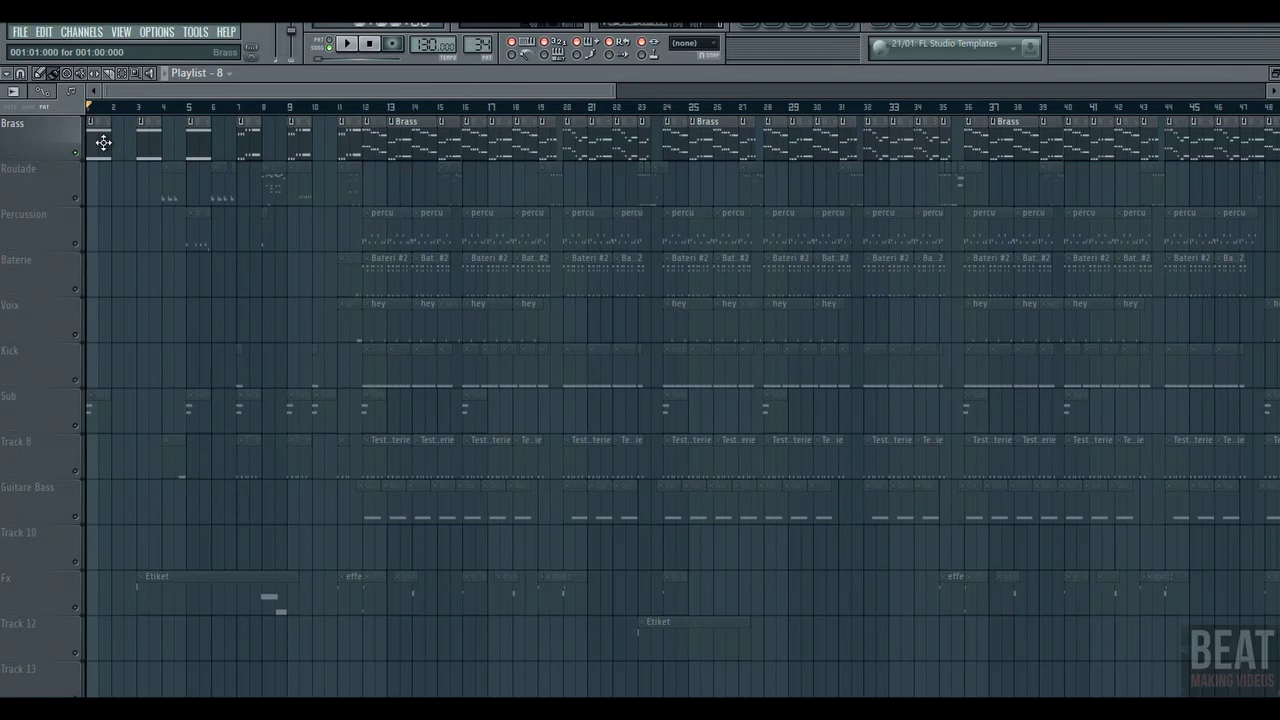
left_click(103, 142)
left_click(780, 33)
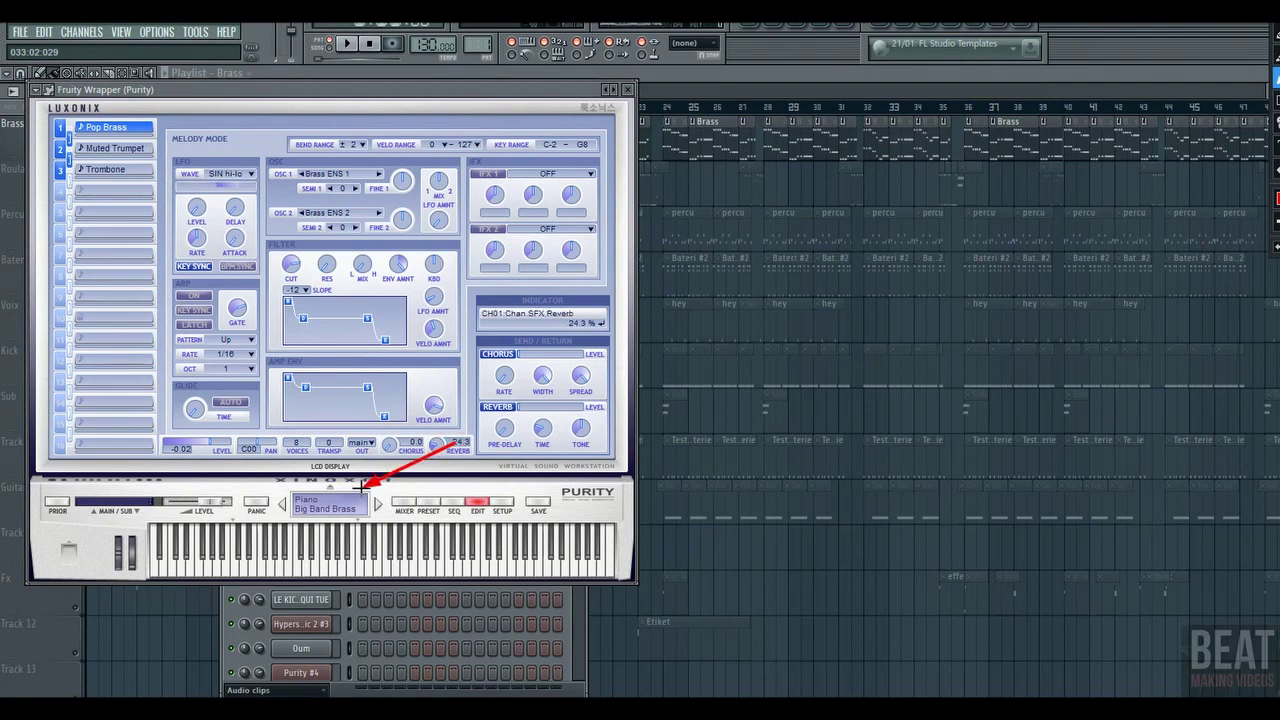
left_click(428, 503)
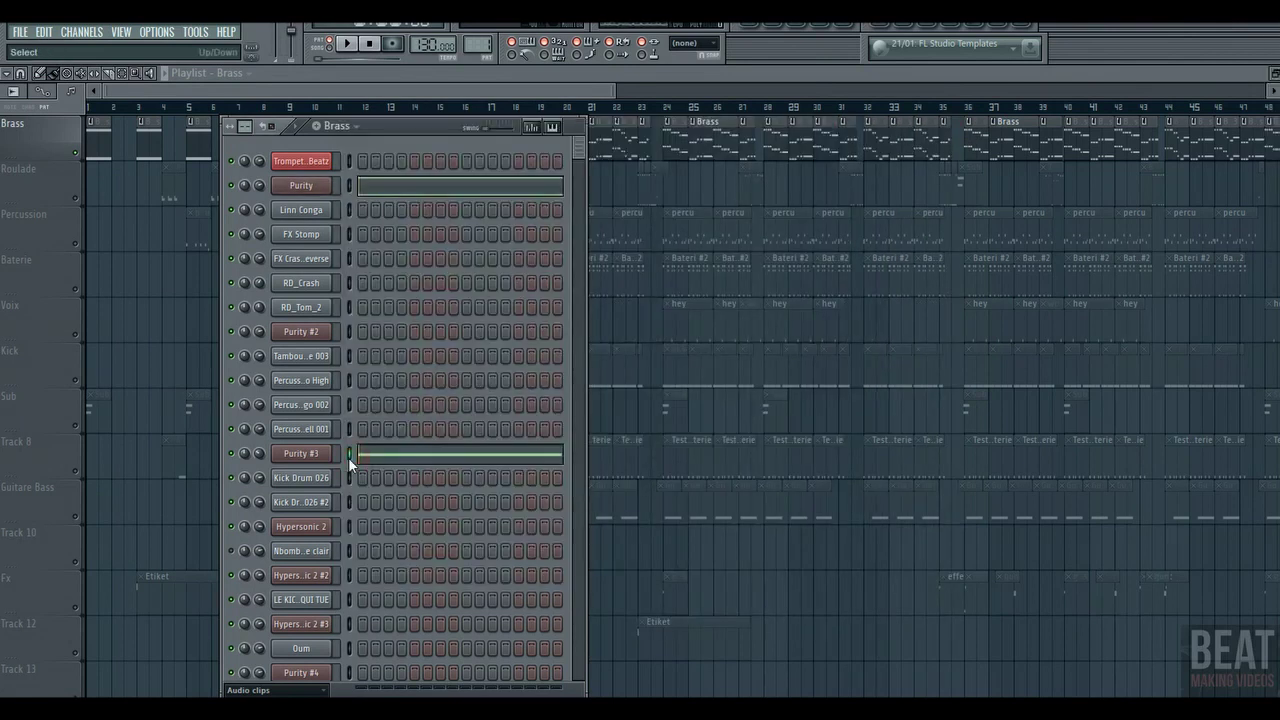
- Select the Purity channel of the opening Brass pattern and play the pattern briefly
key("z")
left_click(349, 186)
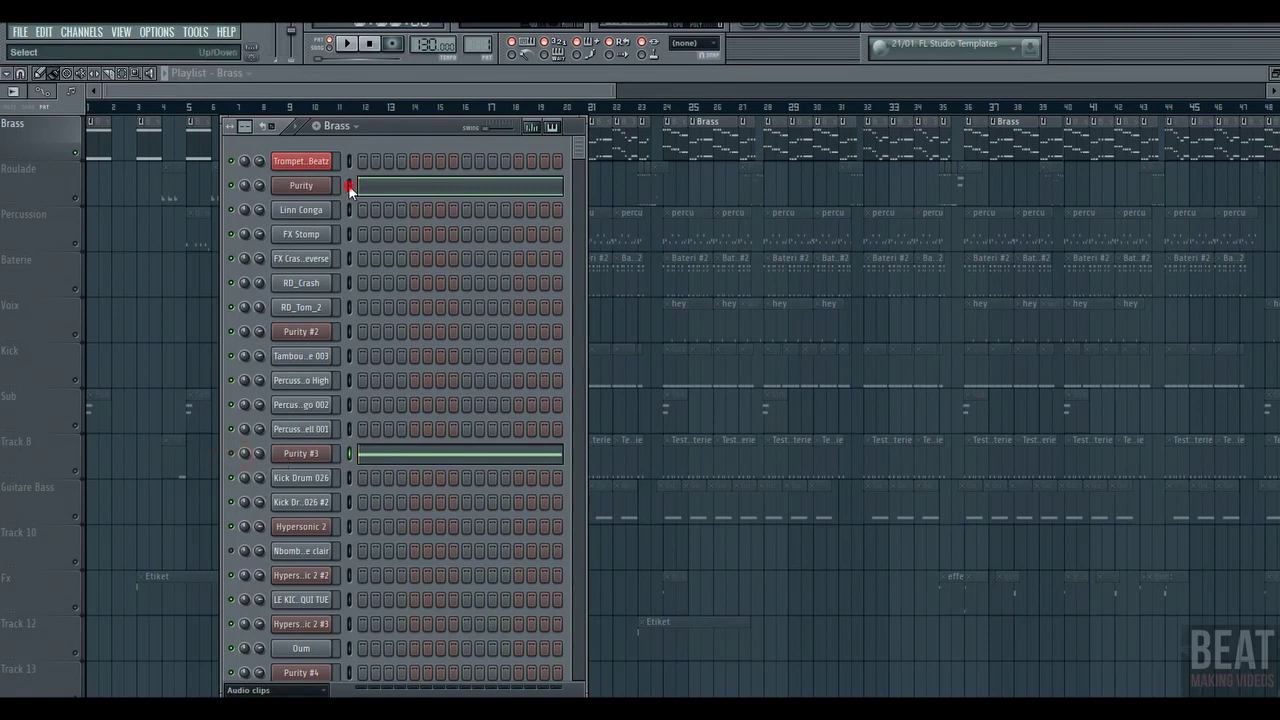
left_click(347, 43)
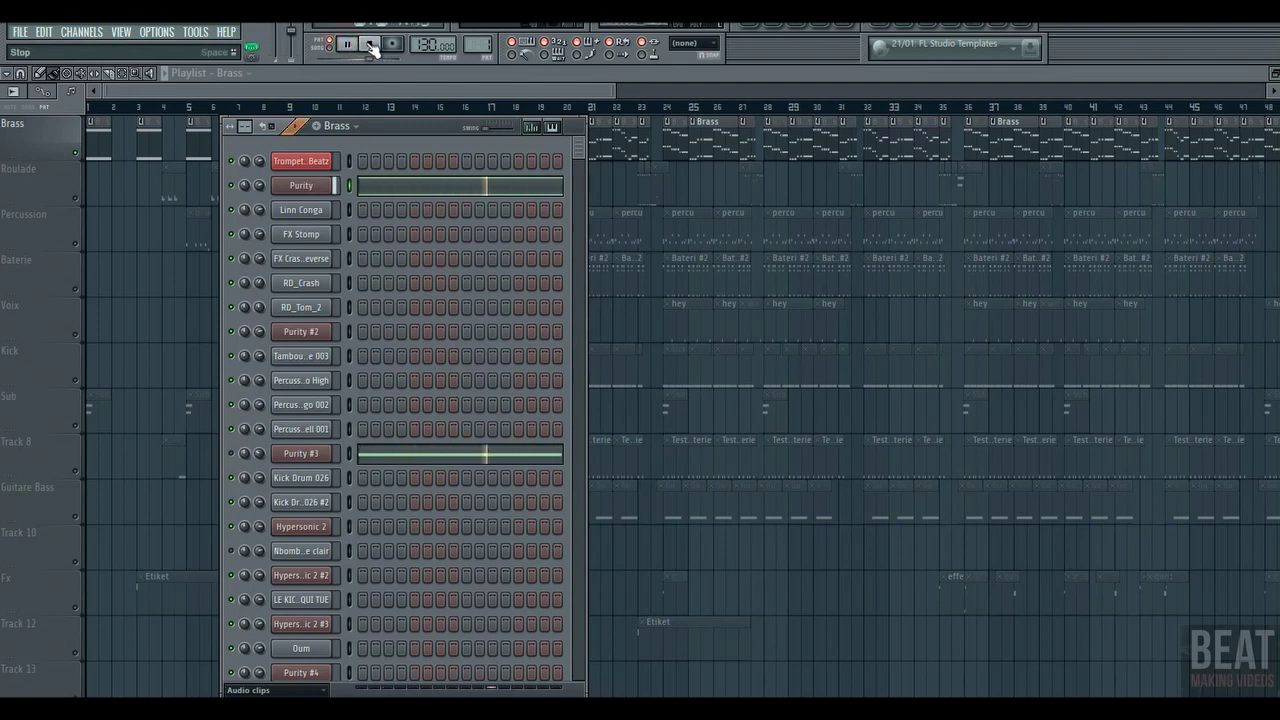
key("space")
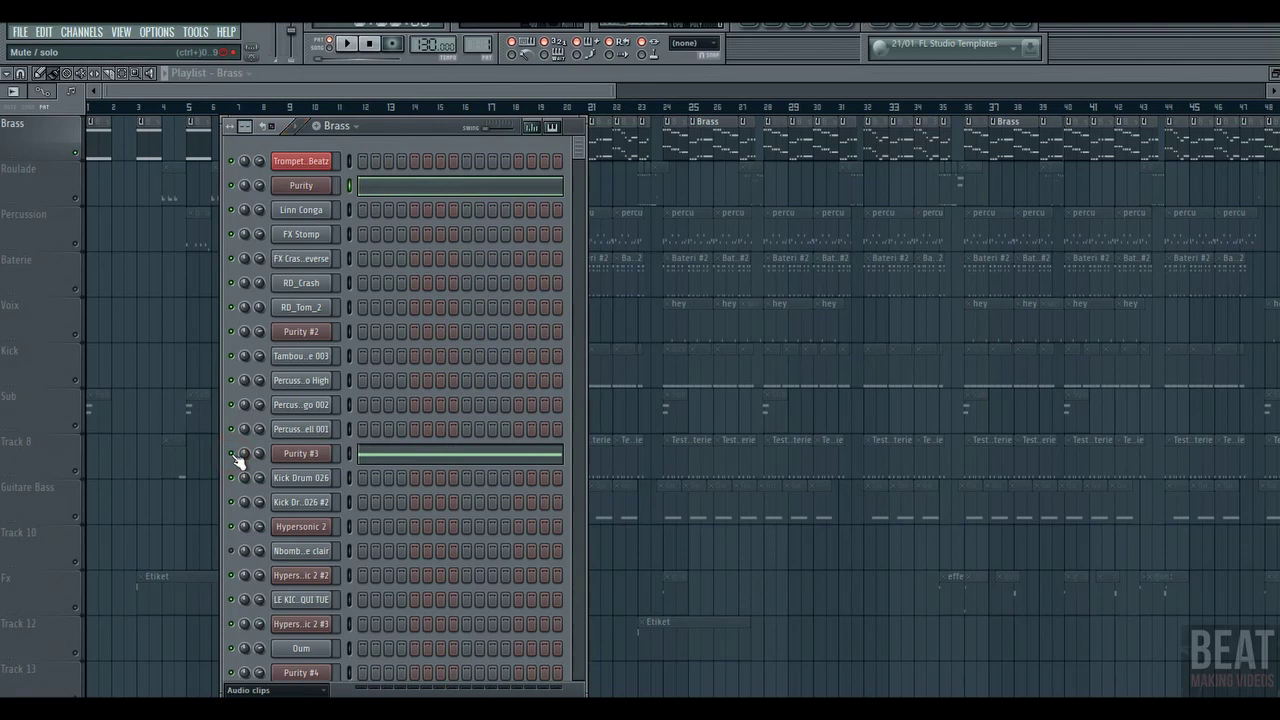
- Examine the opening Brass pattern in Purity's piano roll, auditioning D#4 and D#3 and playing the pattern
left_click(438, 188)
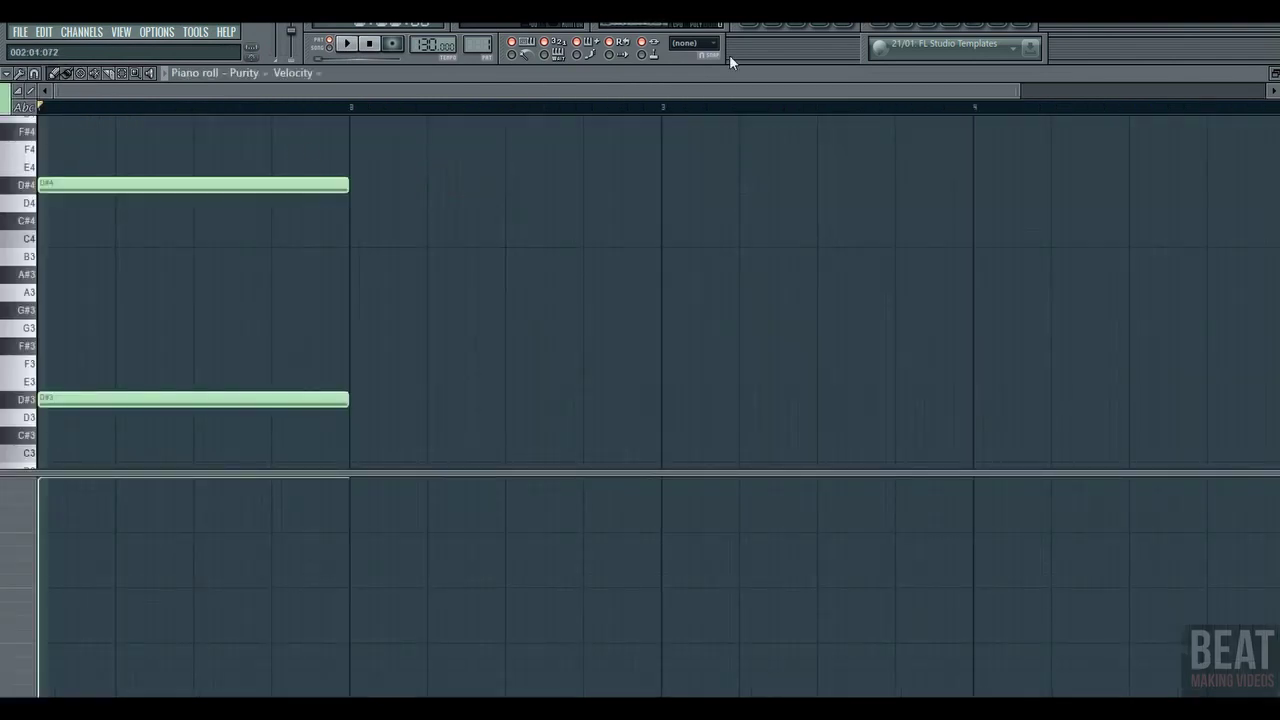
left_click_drag(1024, 92, 710, 90)
left_click(33, 188)
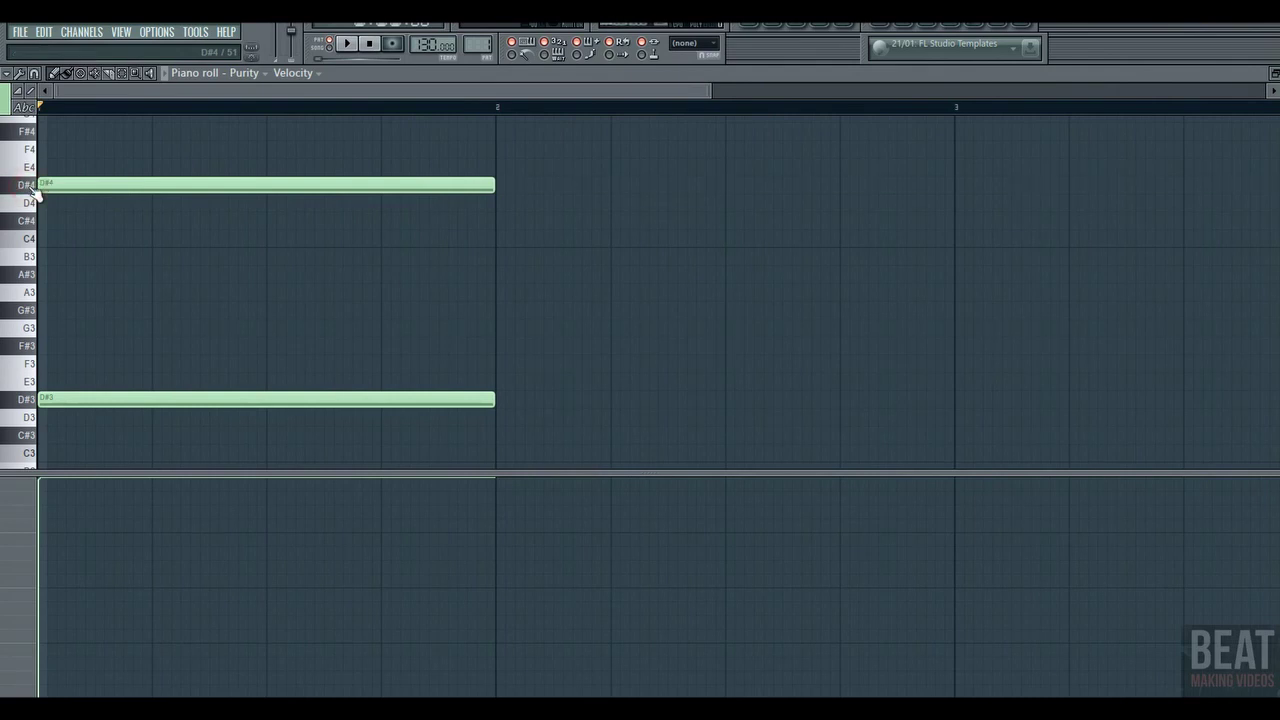
left_click(33, 188)
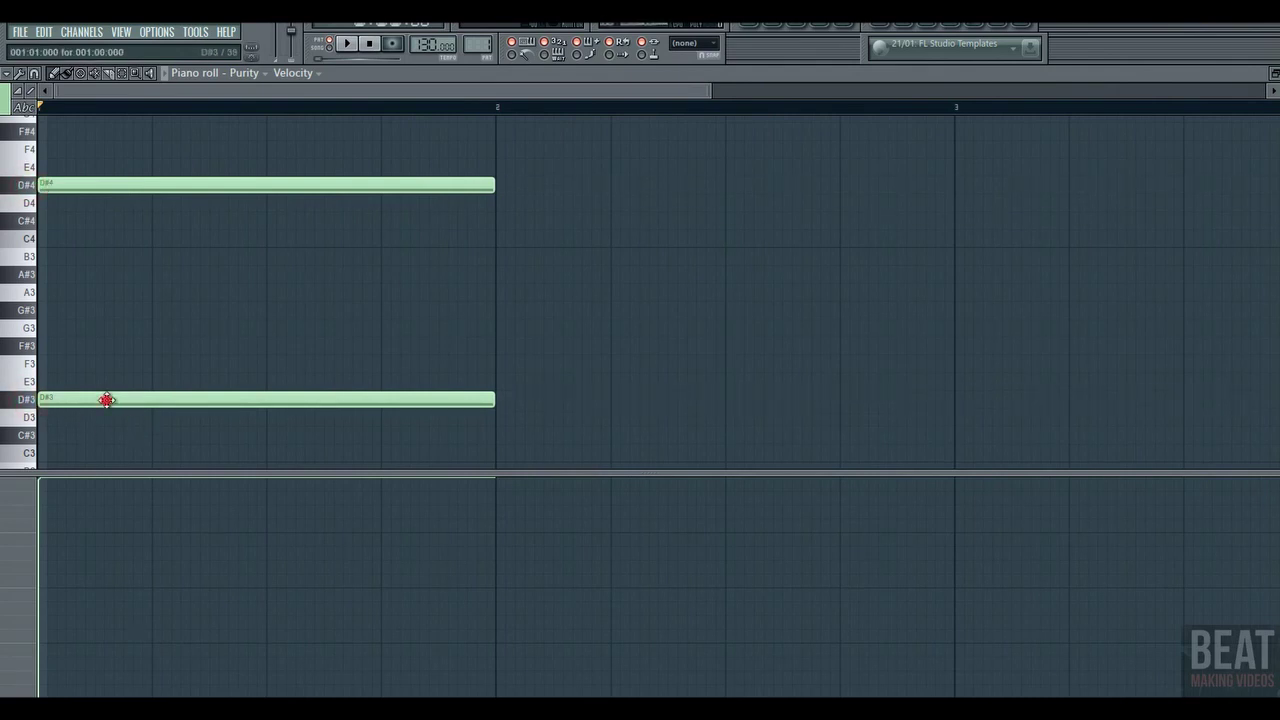
mouse_move(106, 398)
left_mouse_down()
mouse_move(117, 398)
mouse_move(99, 400)
left_mouse_up()
left_click(37, 185)
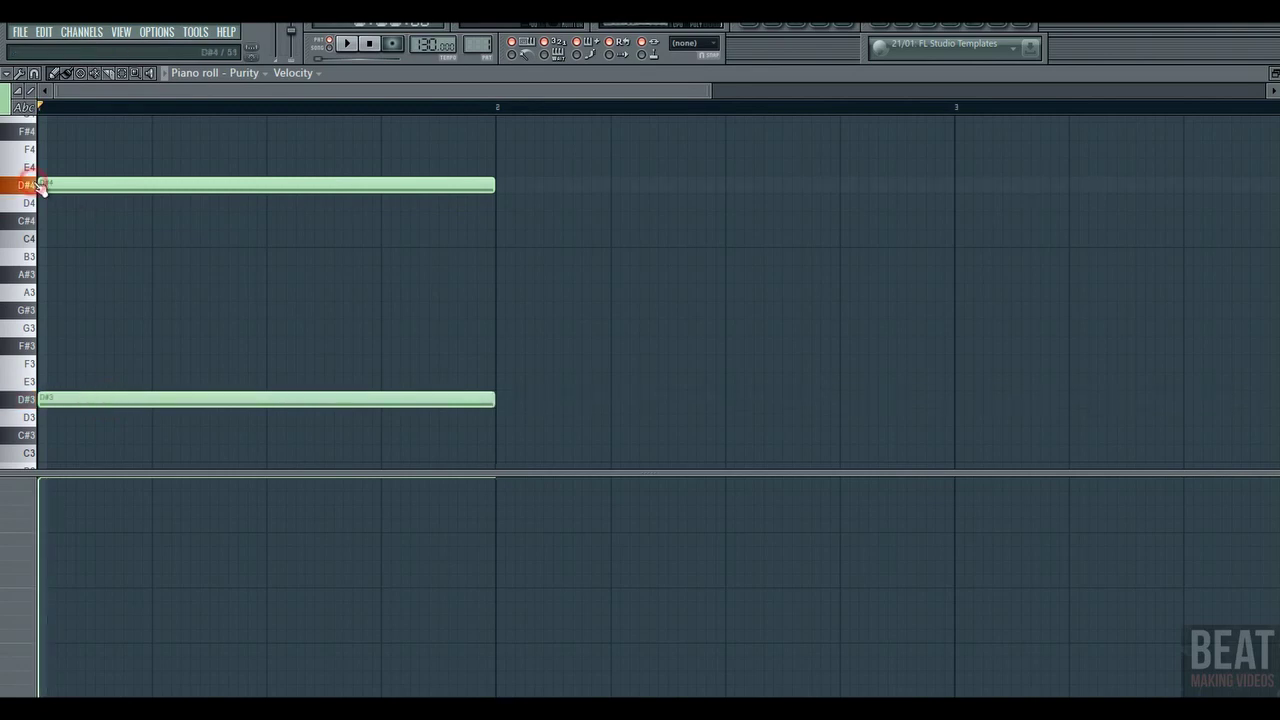
key("space")
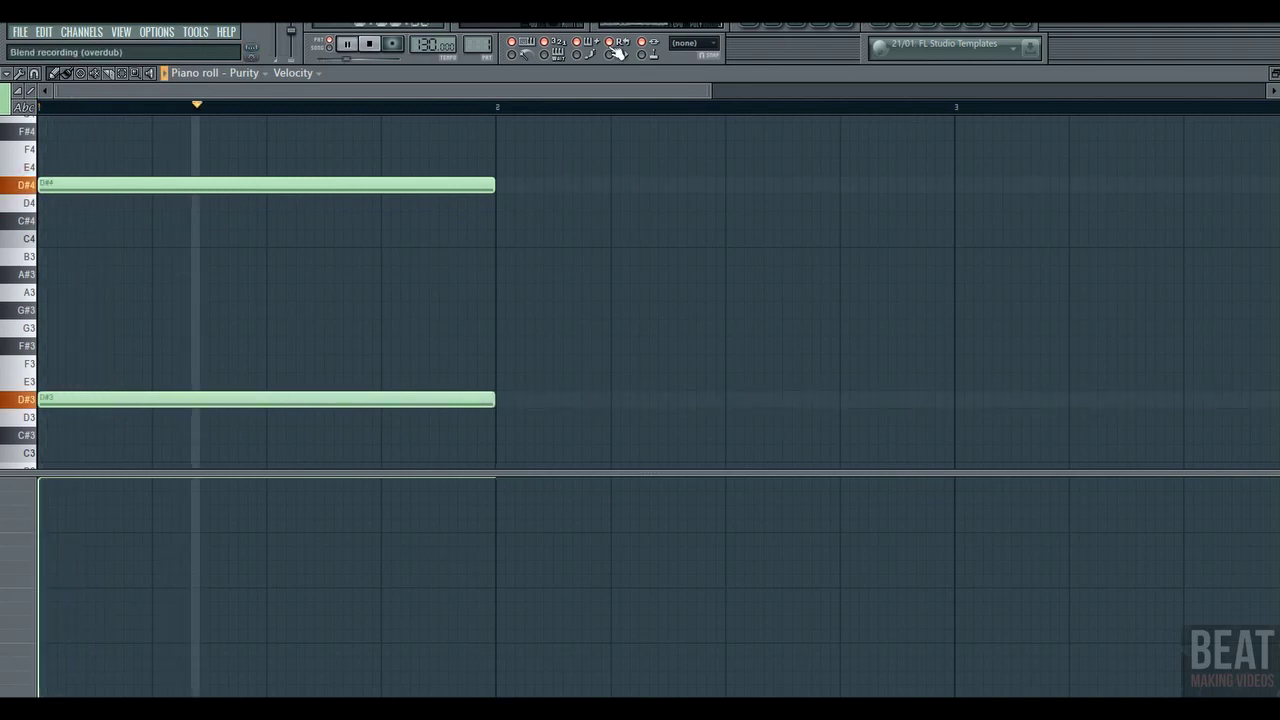
- Move the song position to bar 7 in the playlist and play the Brass part there with its channels shown
left_click(756, 28)
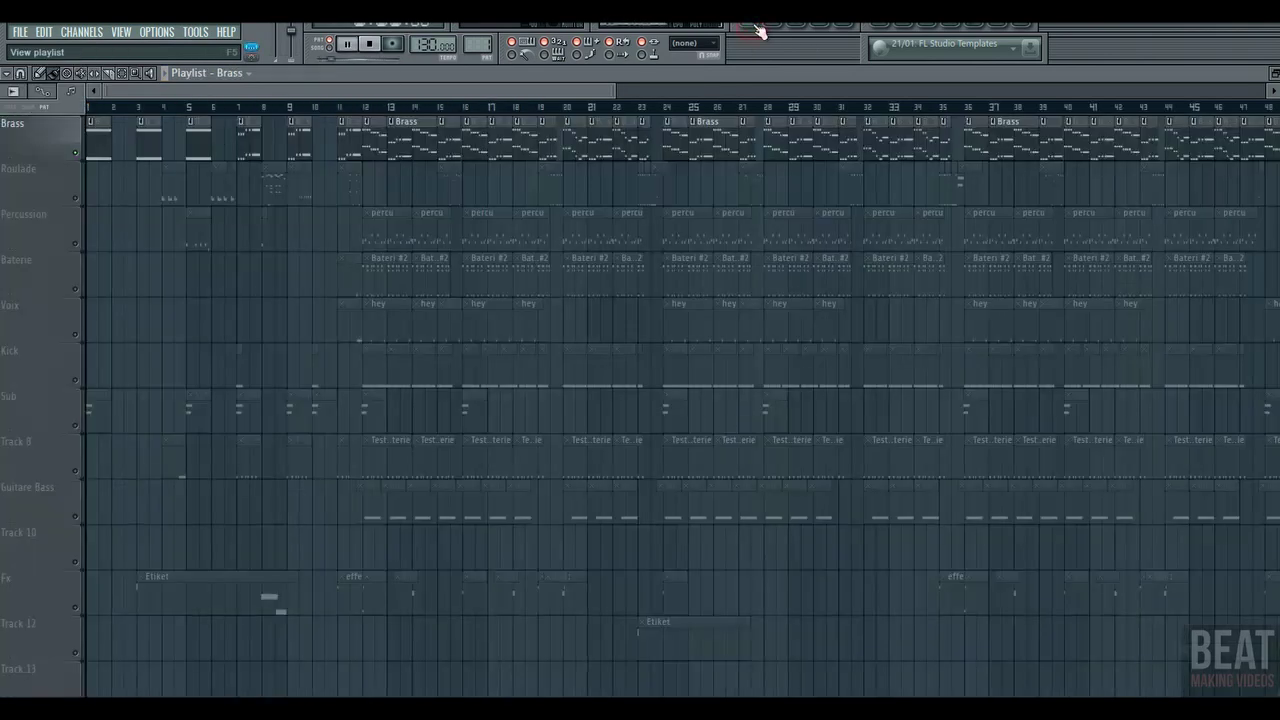
left_click(240, 108)
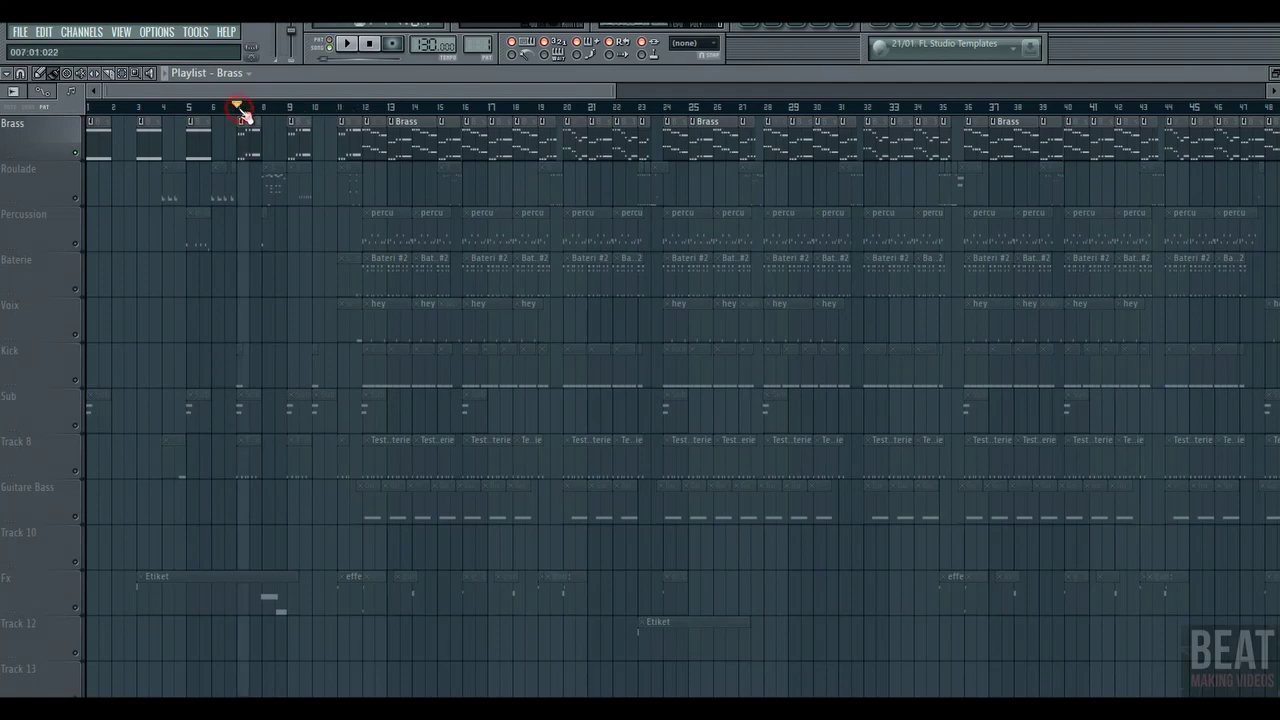
left_click(776, 30)
key("space")
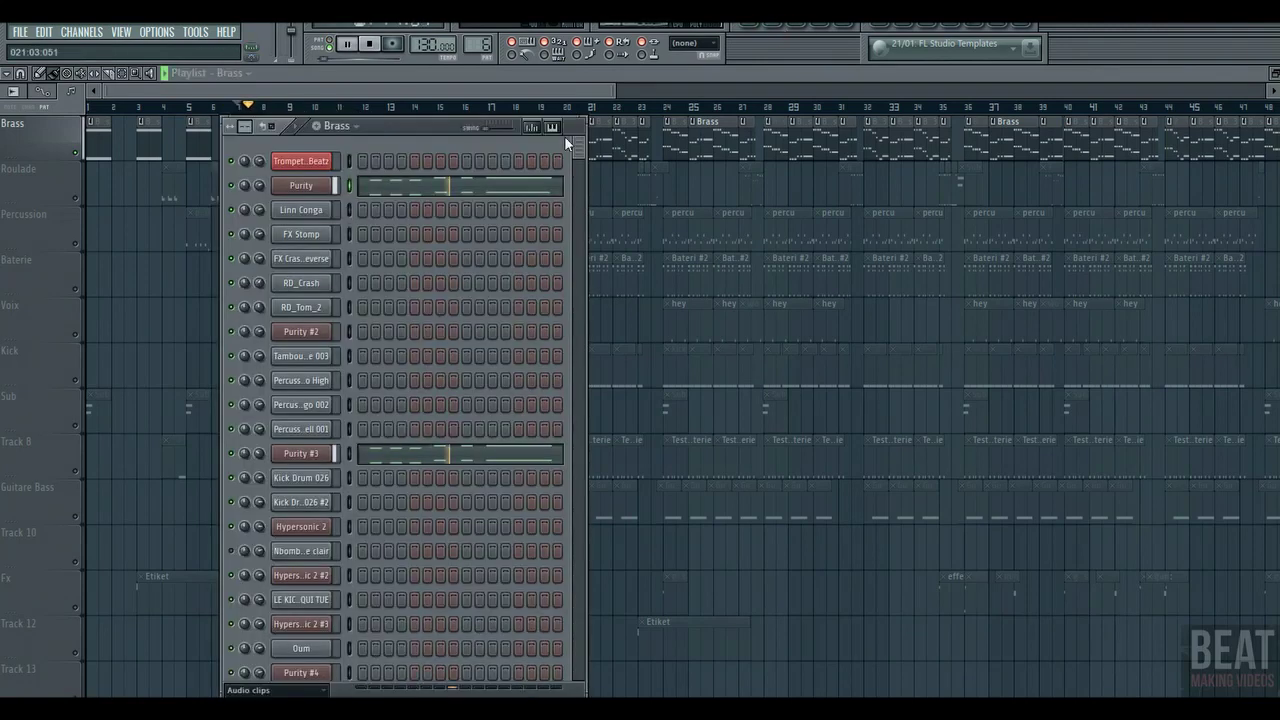
key("space")
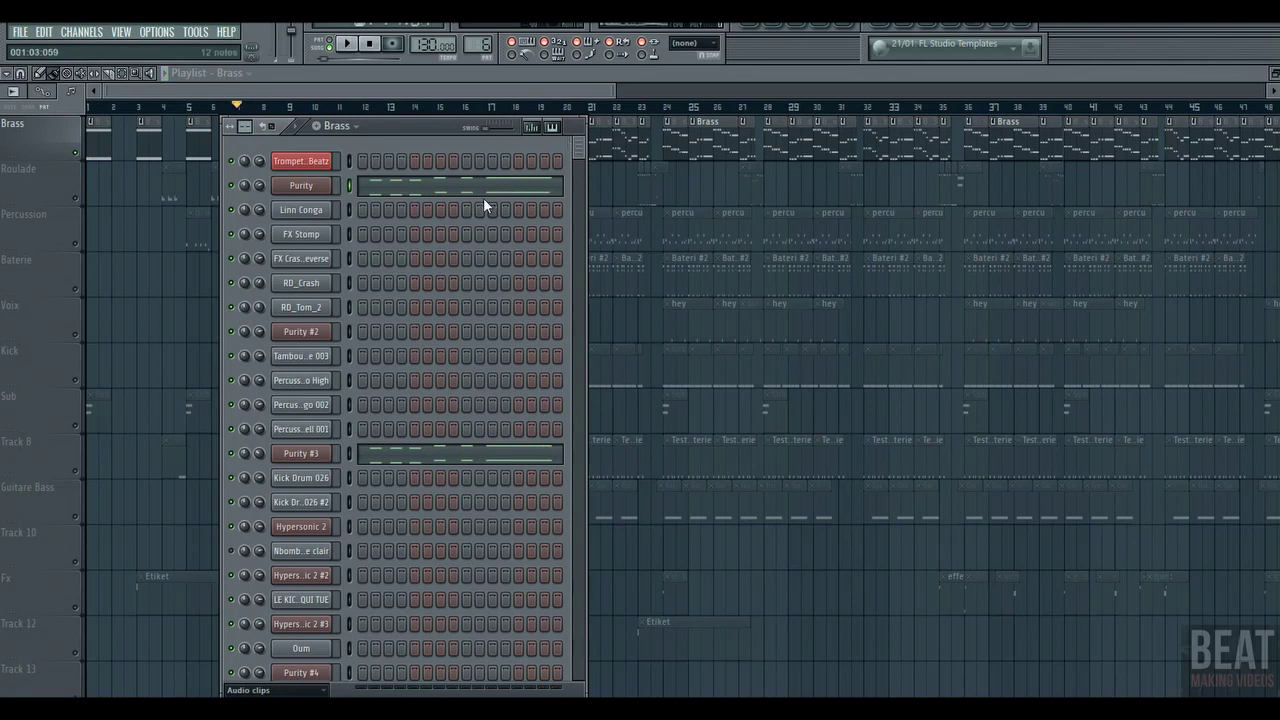
- Examine the bar 7 Brass pattern in Purity's piano roll, auditioning its C# and D# notes in both octaves
left_click(398, 188)
left_click_drag(265, 92, 497, 92)
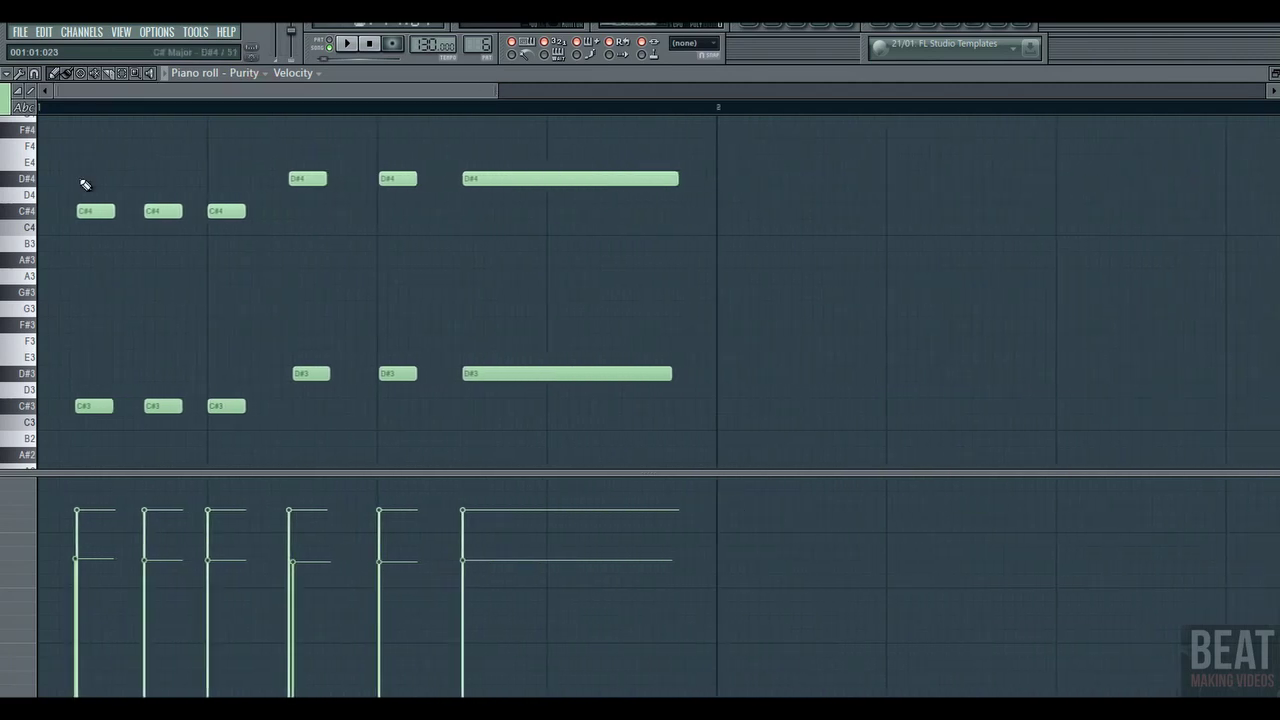
left_click(35, 212)
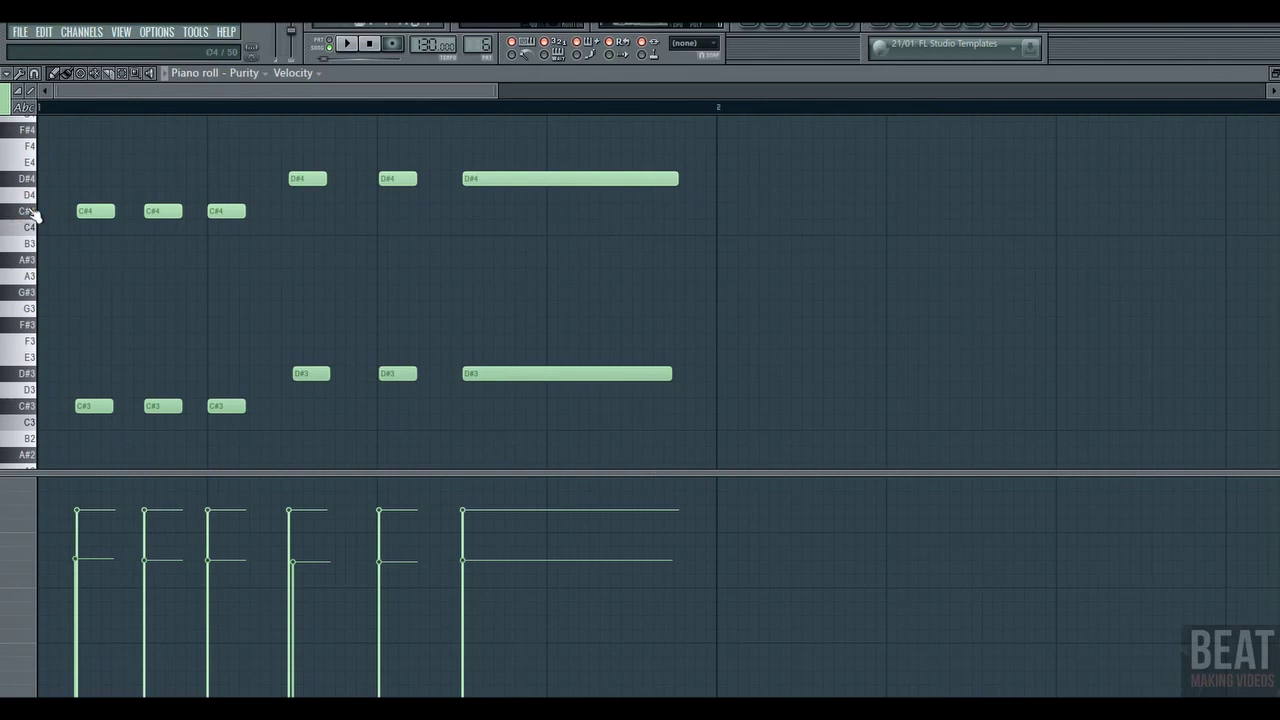
left_click(32, 213)
left_click(34, 187)
left_click(32, 181)
key("space")
left_click(34, 407)
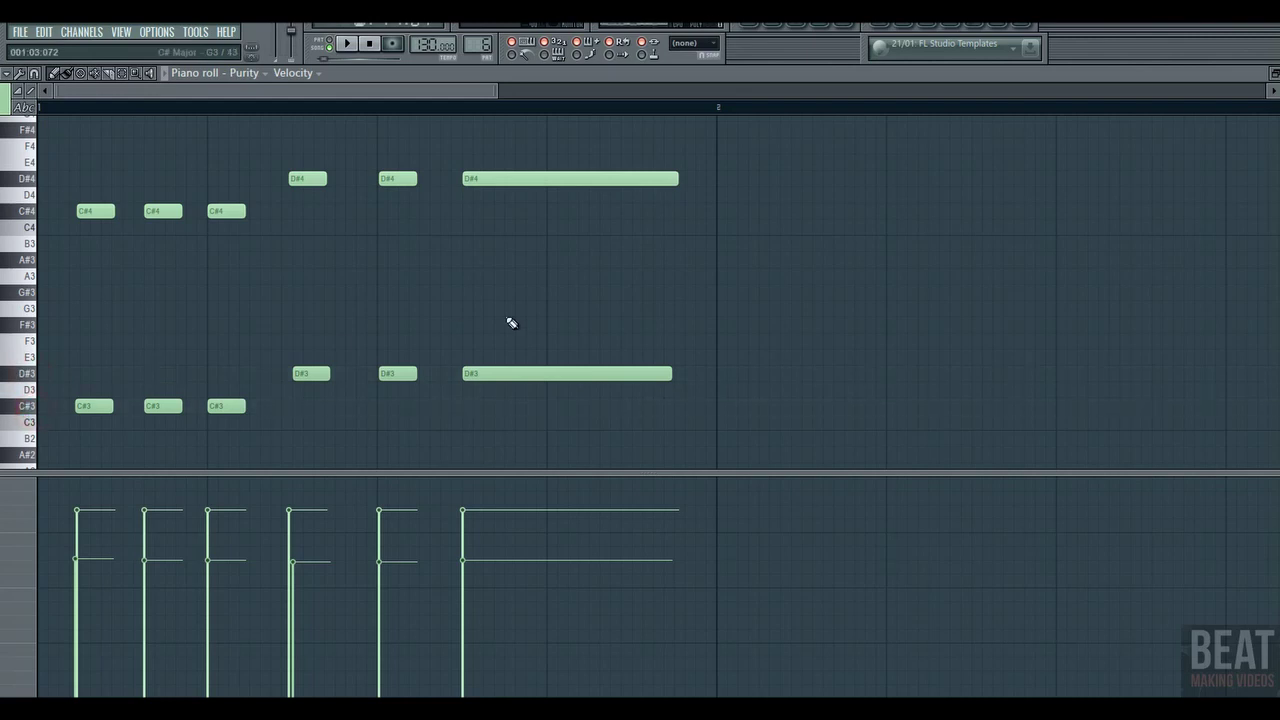
- Play the Brass part from bar 12 in the playlist and bring up that pattern's channels
key("space")
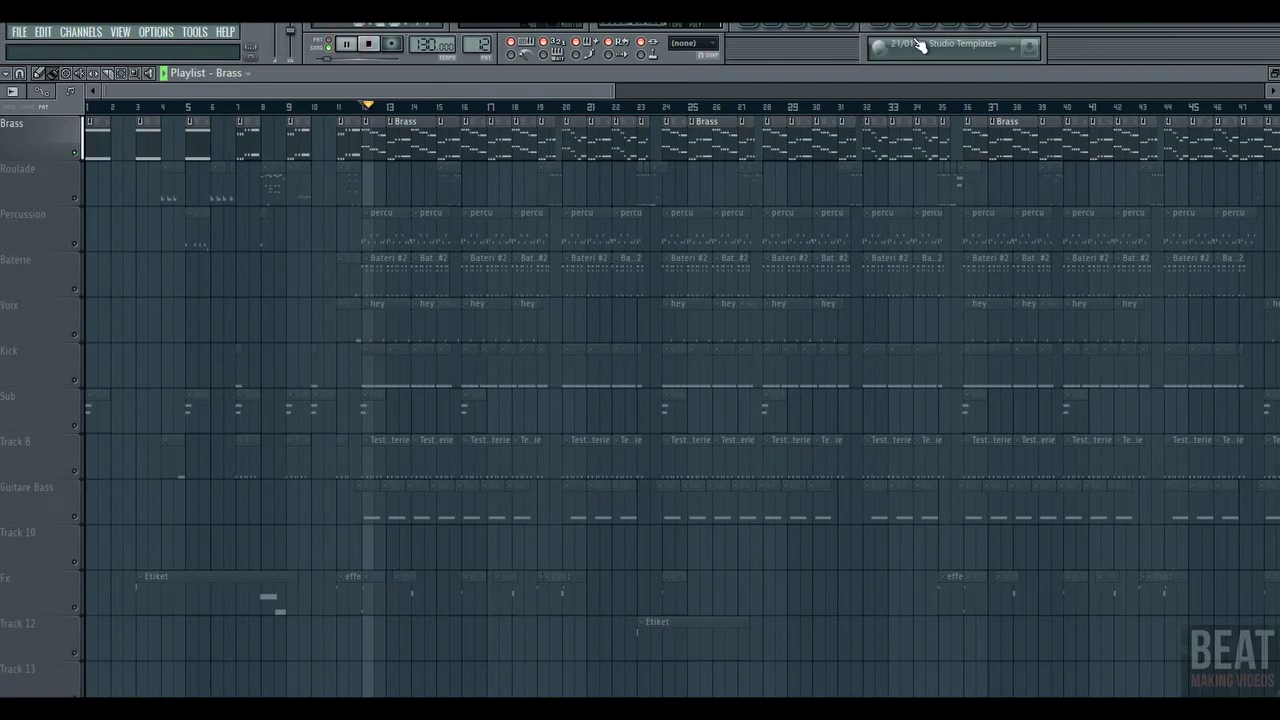
key("space")
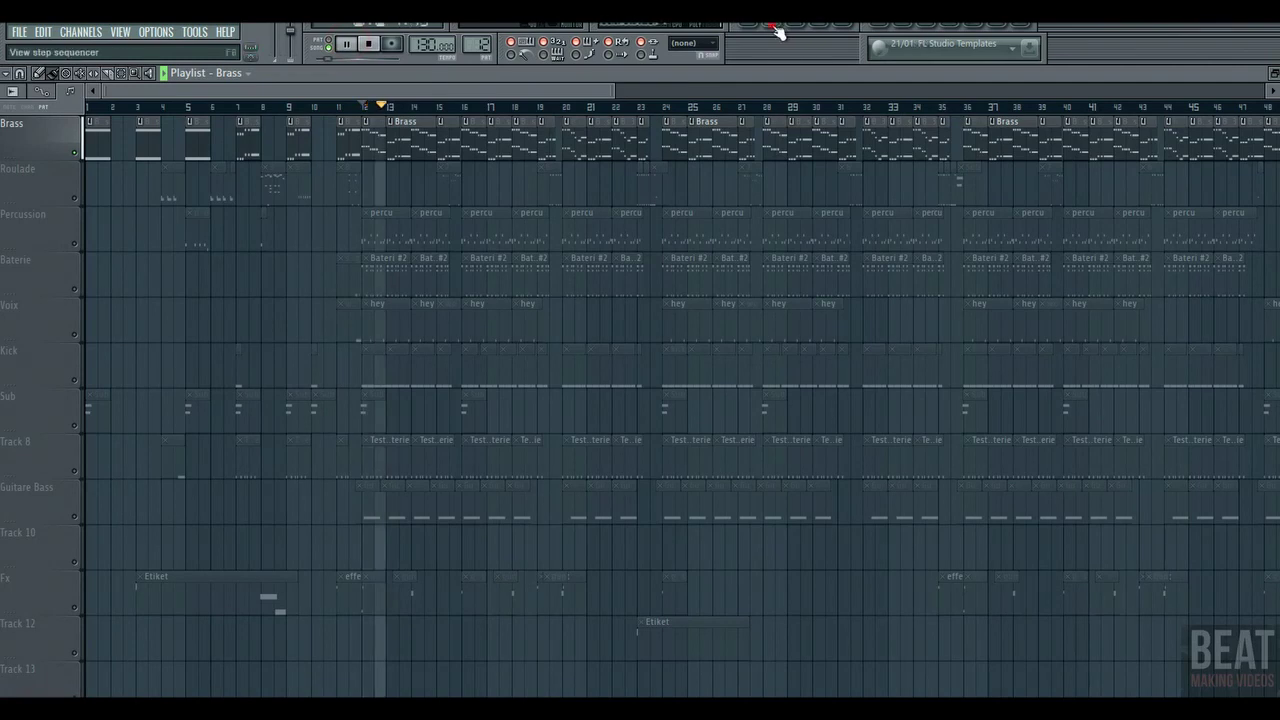
key("F6")
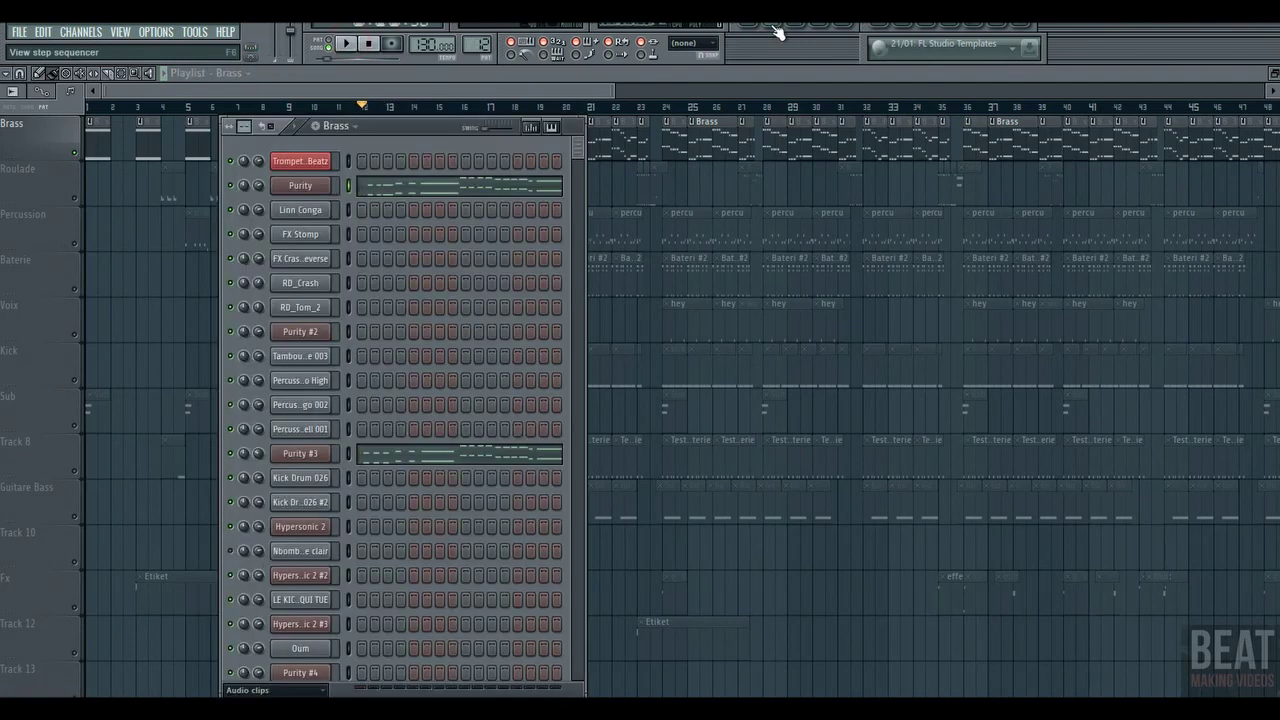
- Examine the bar 12 Brass melody in Purity's piano roll, auditioning notes such as A#3 and playing it through
left_click(525, 192)
left_click_drag(228, 92, 519, 114)
key("space")
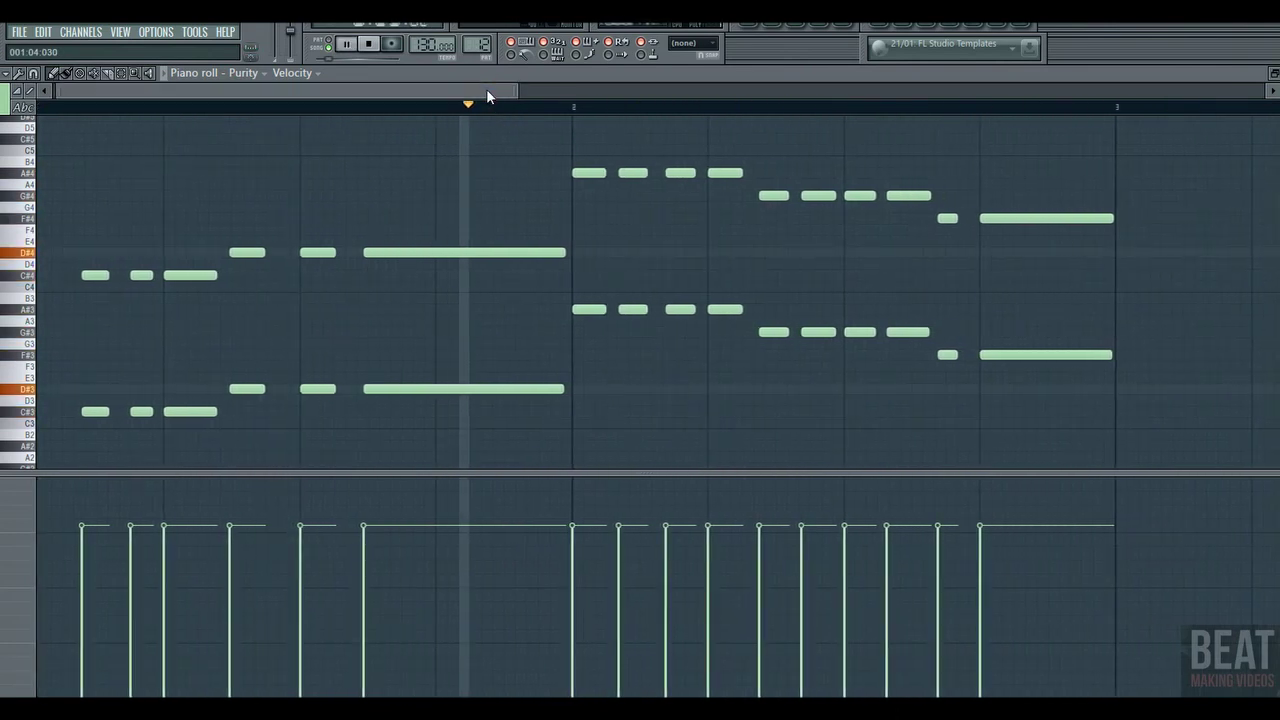
mouse_move(487, 93)
left_mouse_down()
mouse_move(472, 90)
mouse_move(483, 89)
left_mouse_up()
key("space")
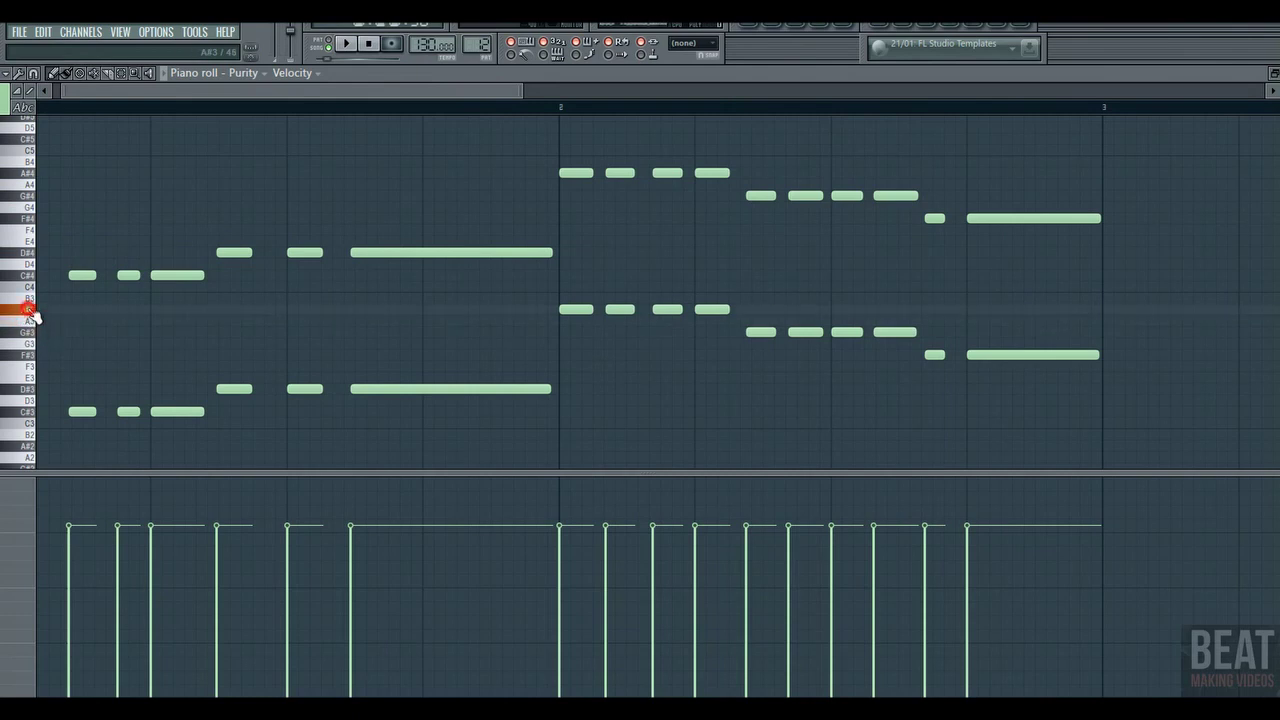
left_click(347, 43)
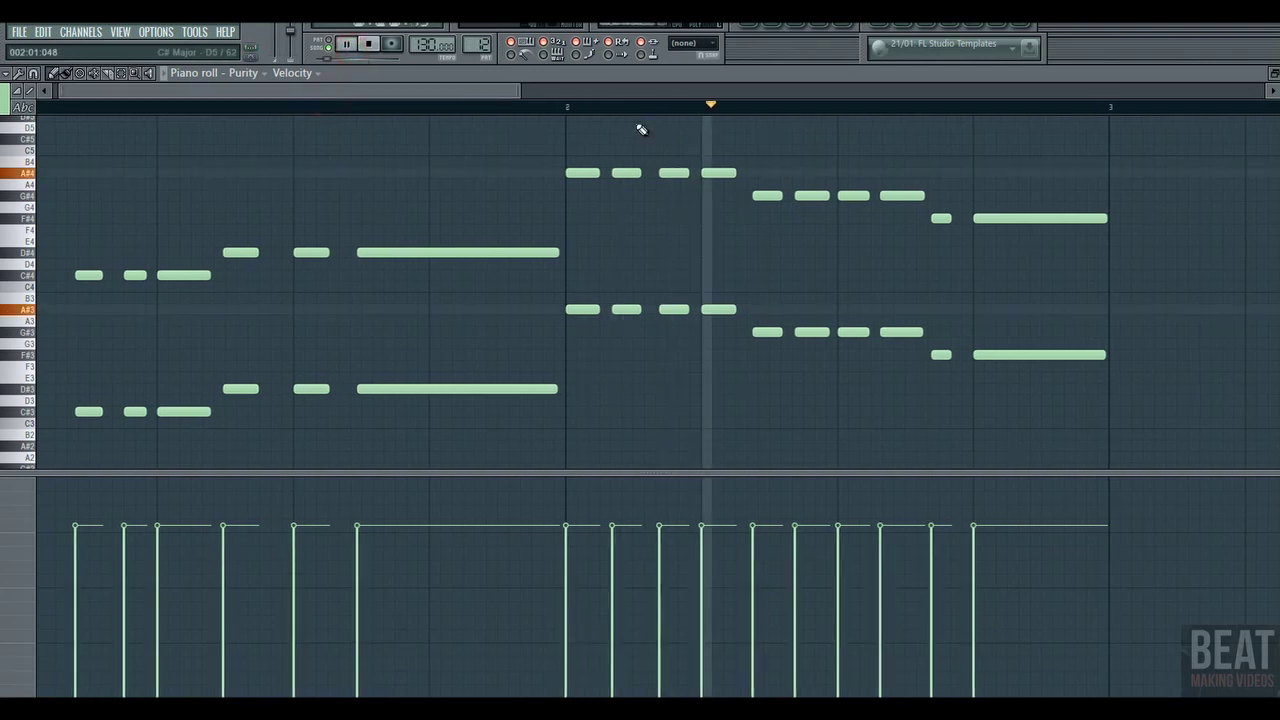
- Return to the playlist, select the Brass 3 clip at bar 22 and stop playback
left_click(757, 32)
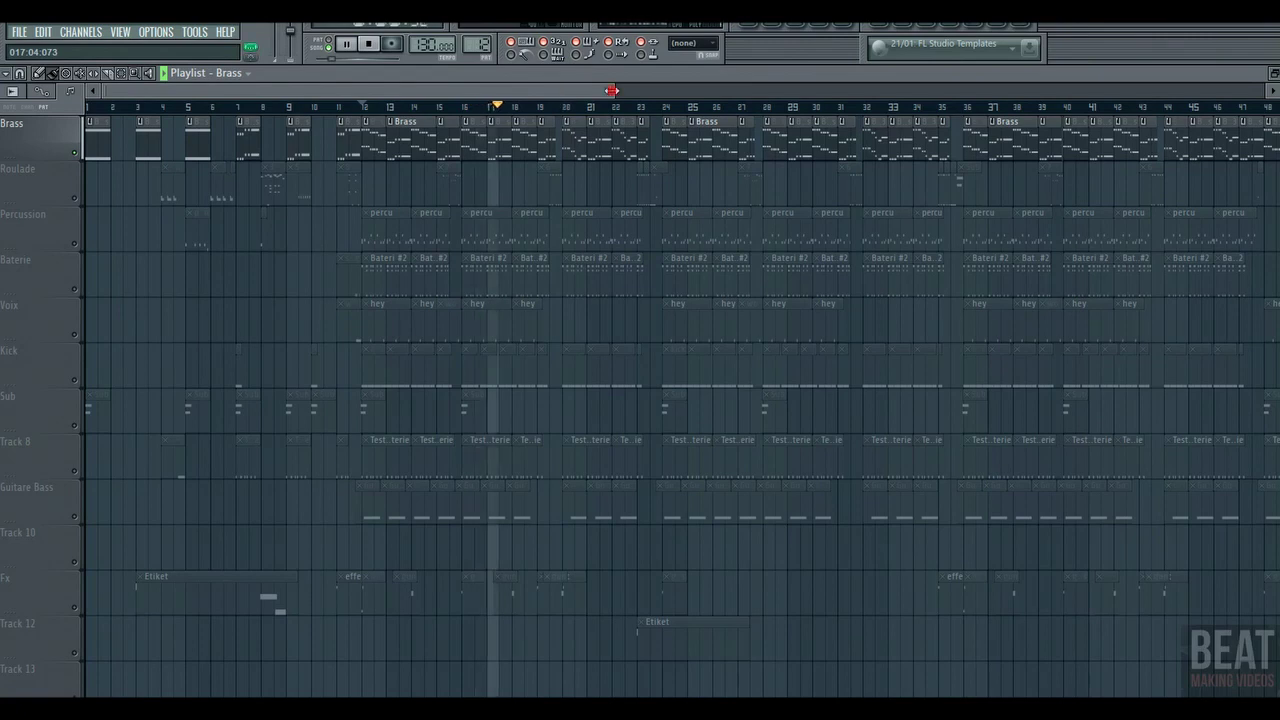
left_click_drag(611, 90, 405, 90)
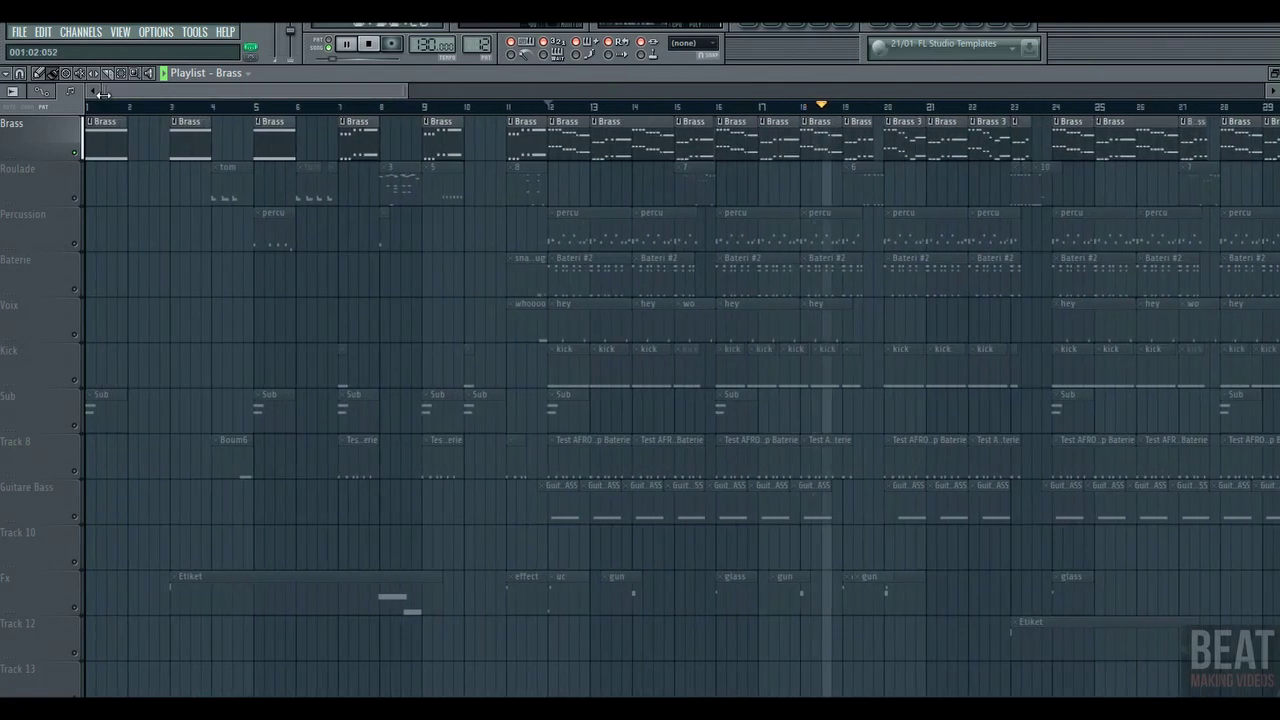
left_click_drag(102, 92, 239, 88)
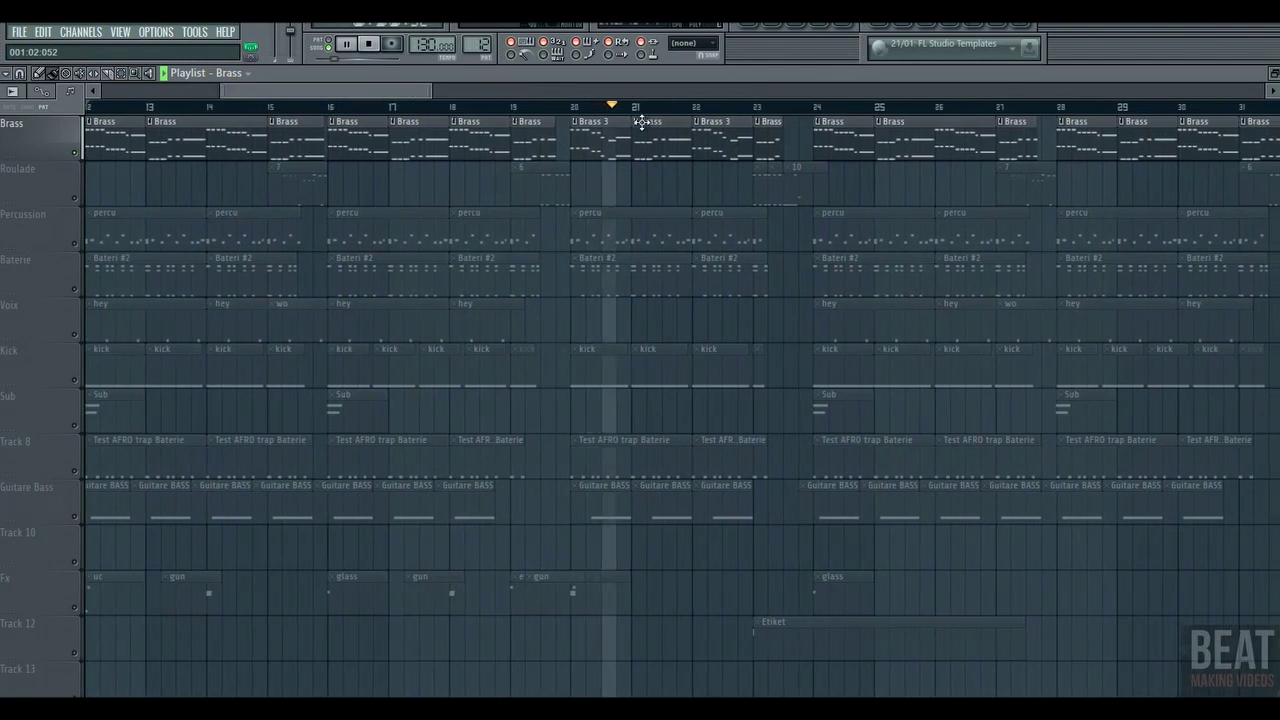
left_click(724, 128)
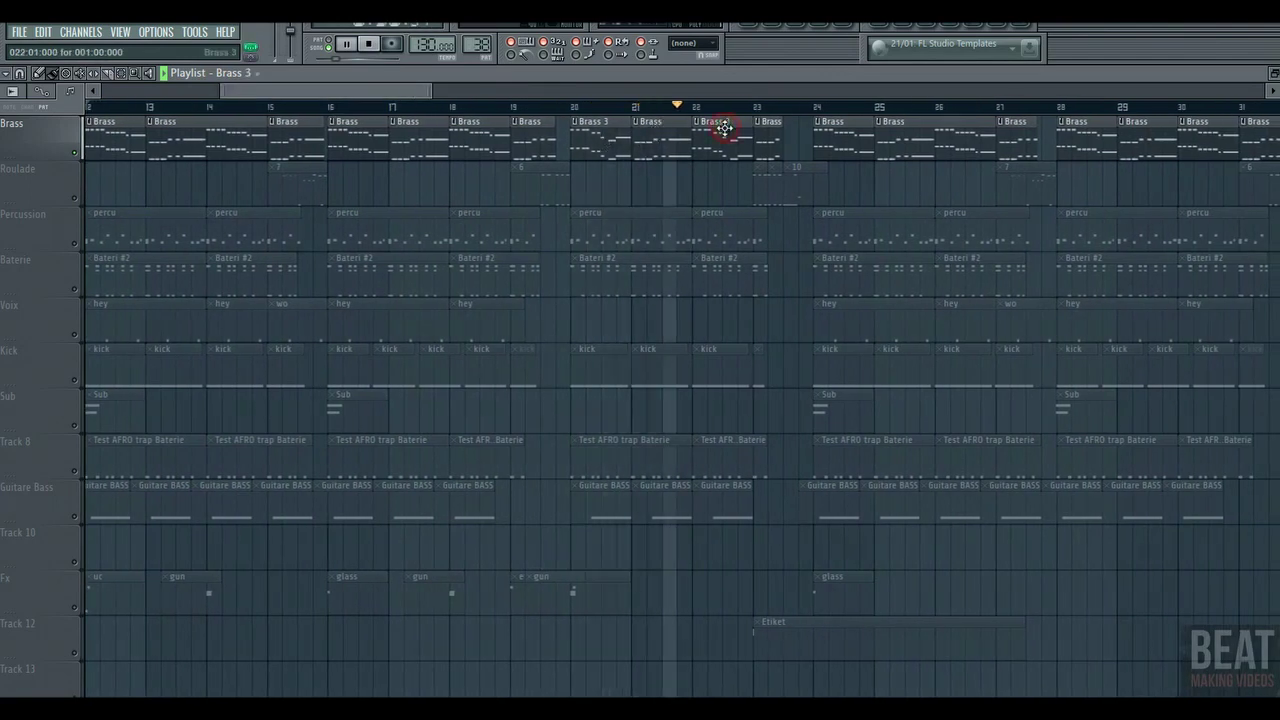
key("space")
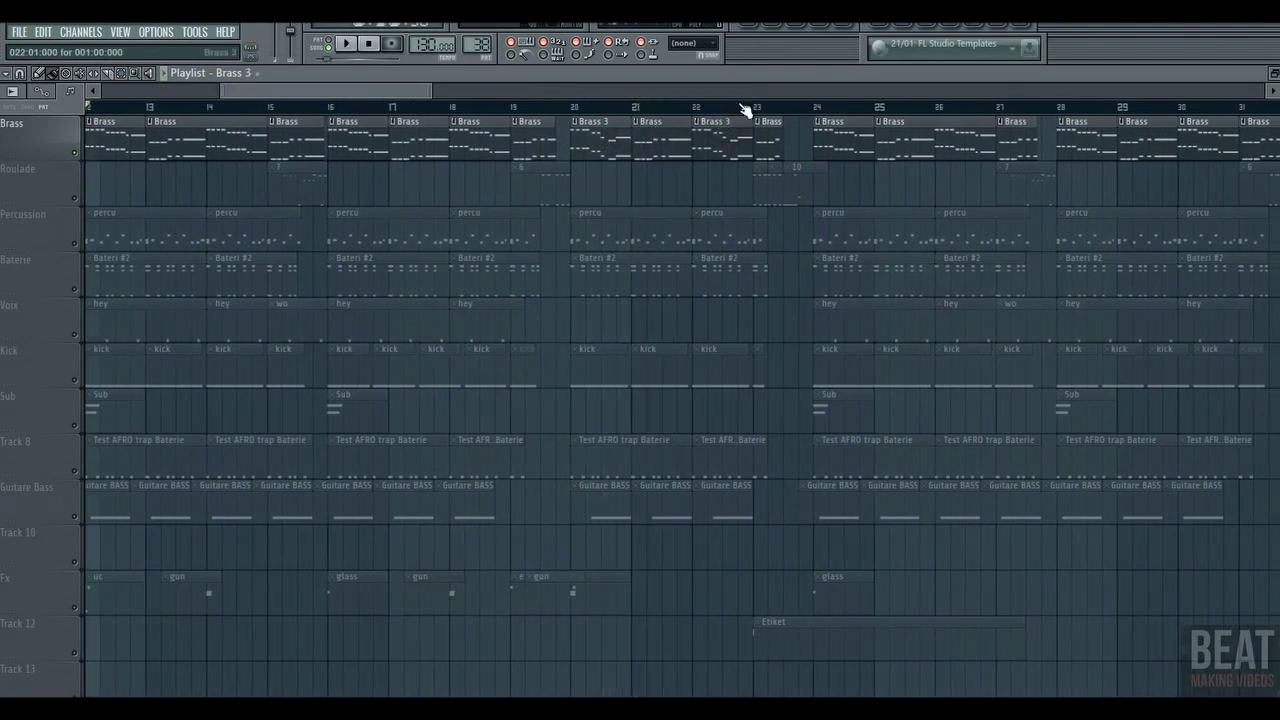
- Examine the Brass 3 melody in Purity's piano roll, auditioning its upper notes and playing it, and return to the playlist
left_click(793, 25)
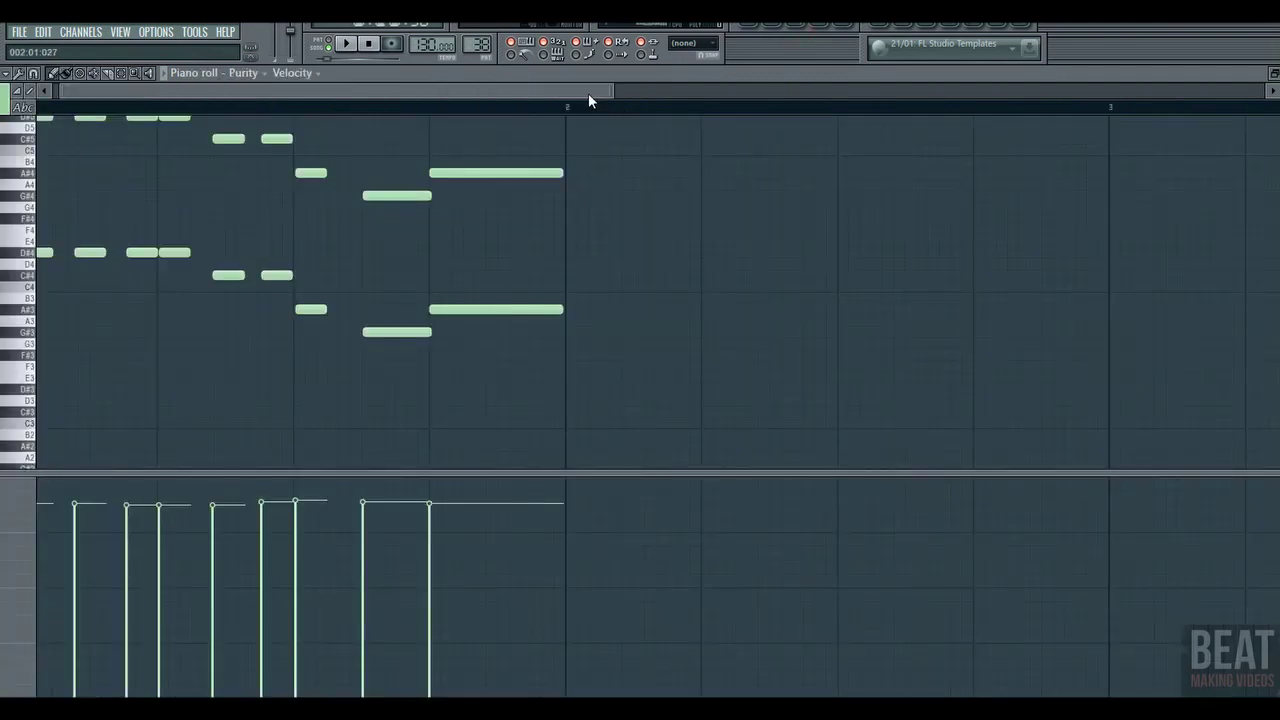
scroll(589, 96, "up", 2)
left_click_drag(586, 96, 501, 96)
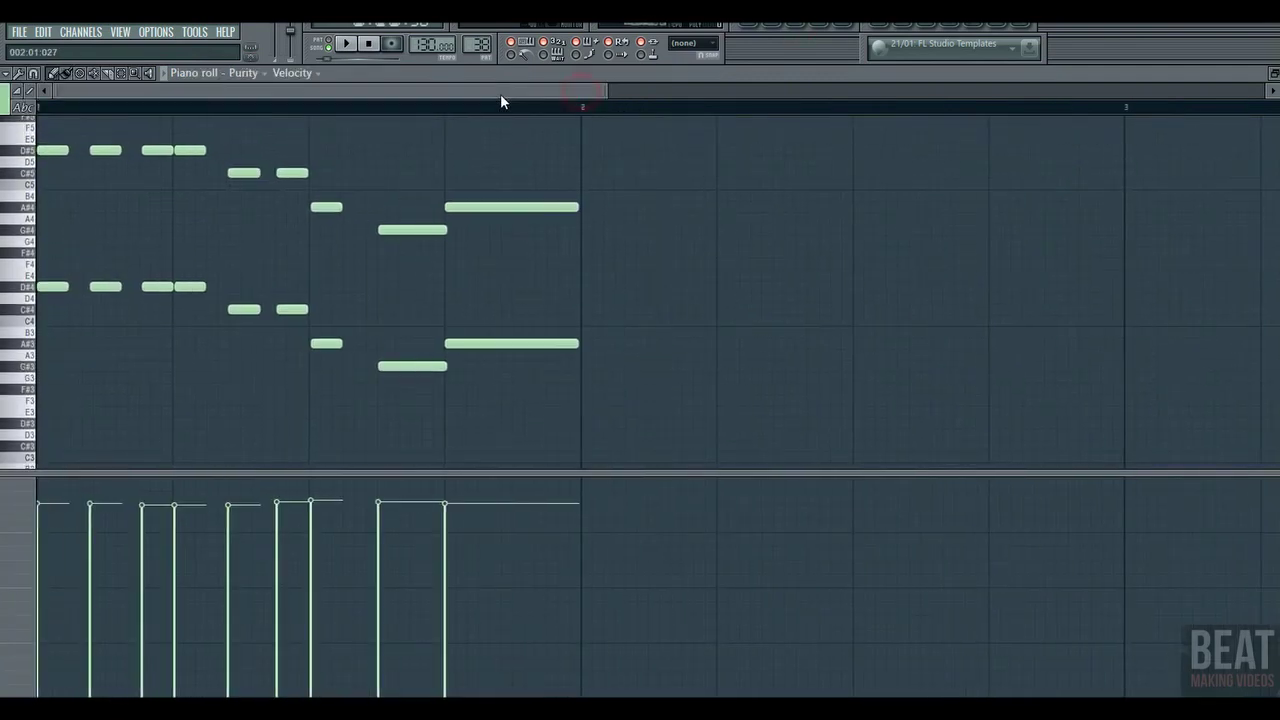
left_click(30, 185)
left_click(32, 221)
left_click(30, 210)
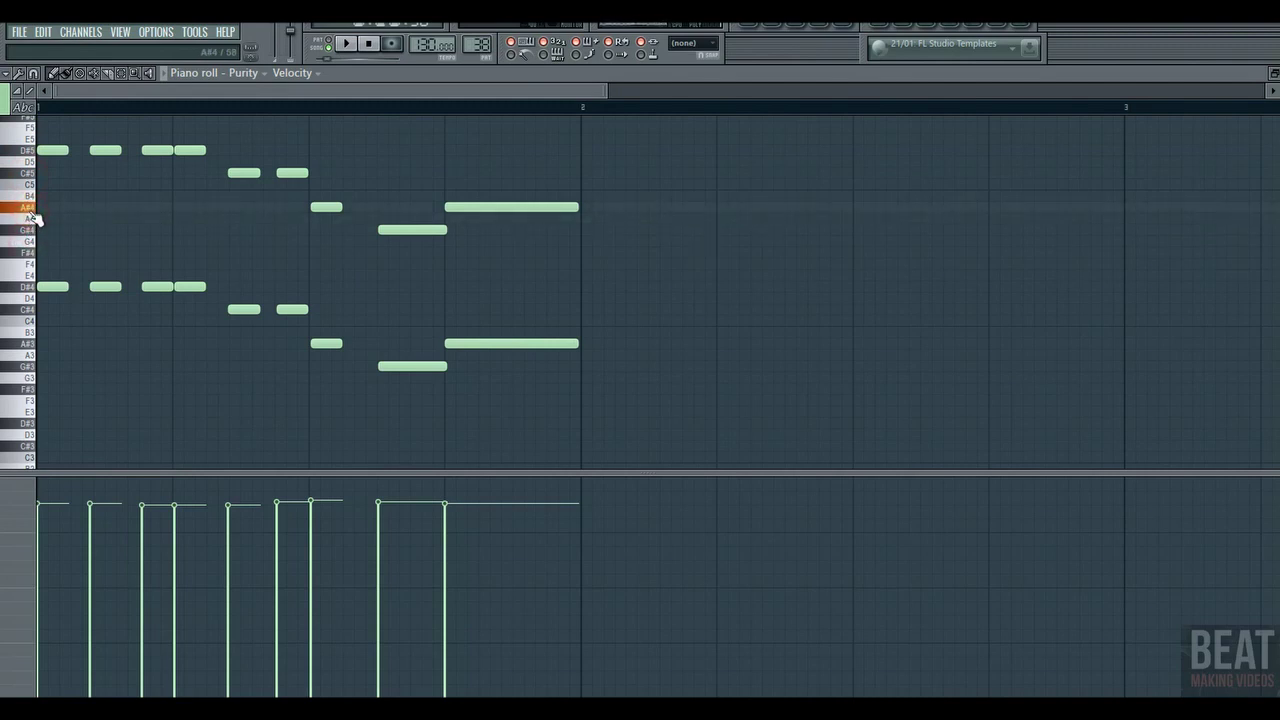
key("space")
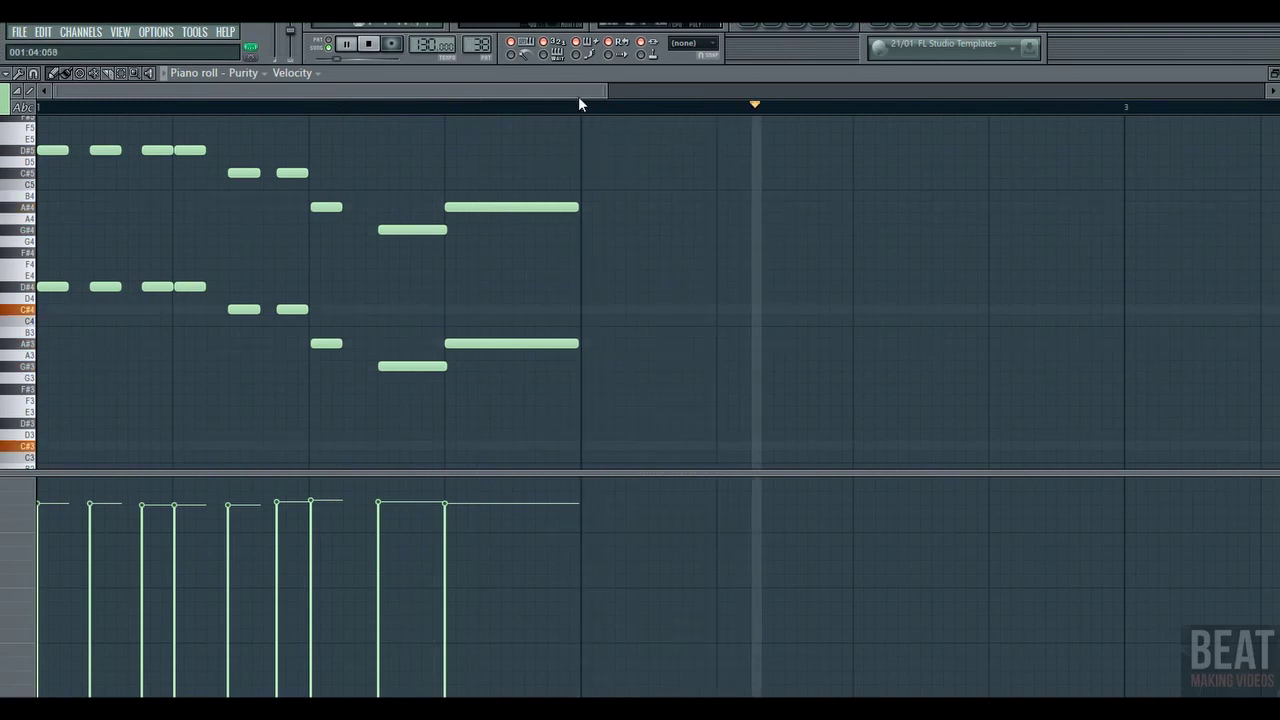
left_click_drag(599, 93, 548, 92)
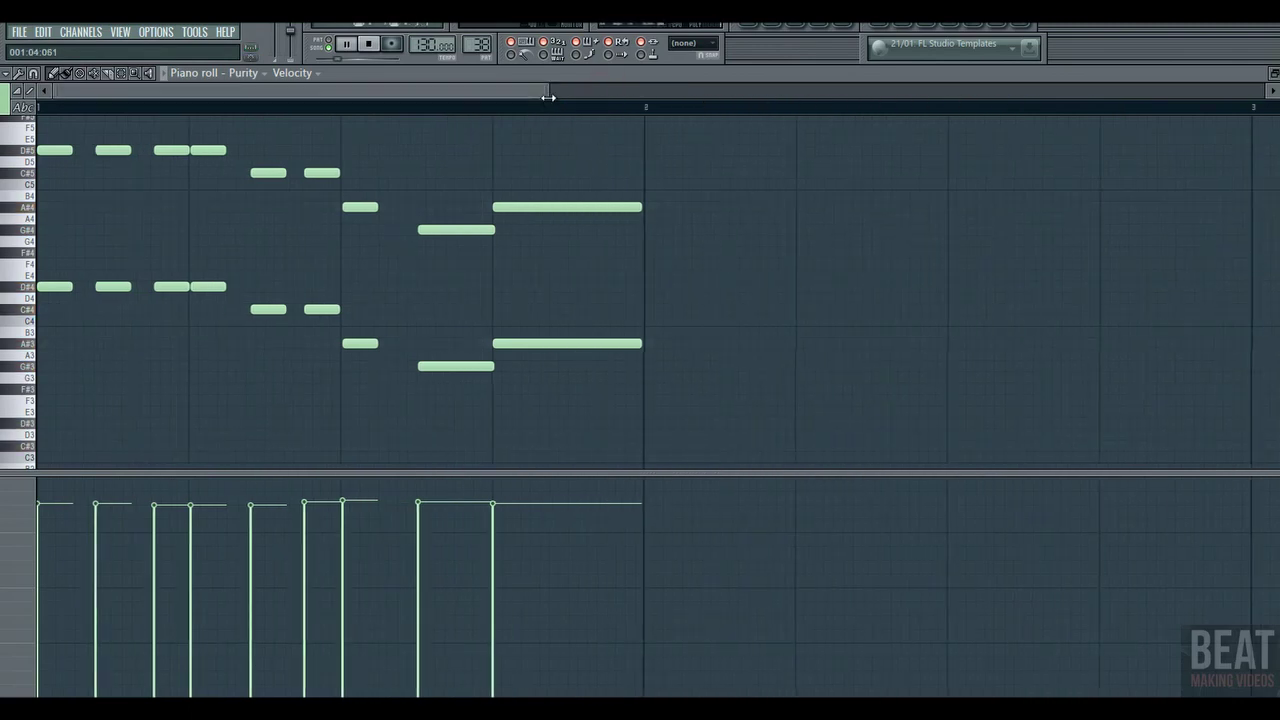
left_click(757, 30)
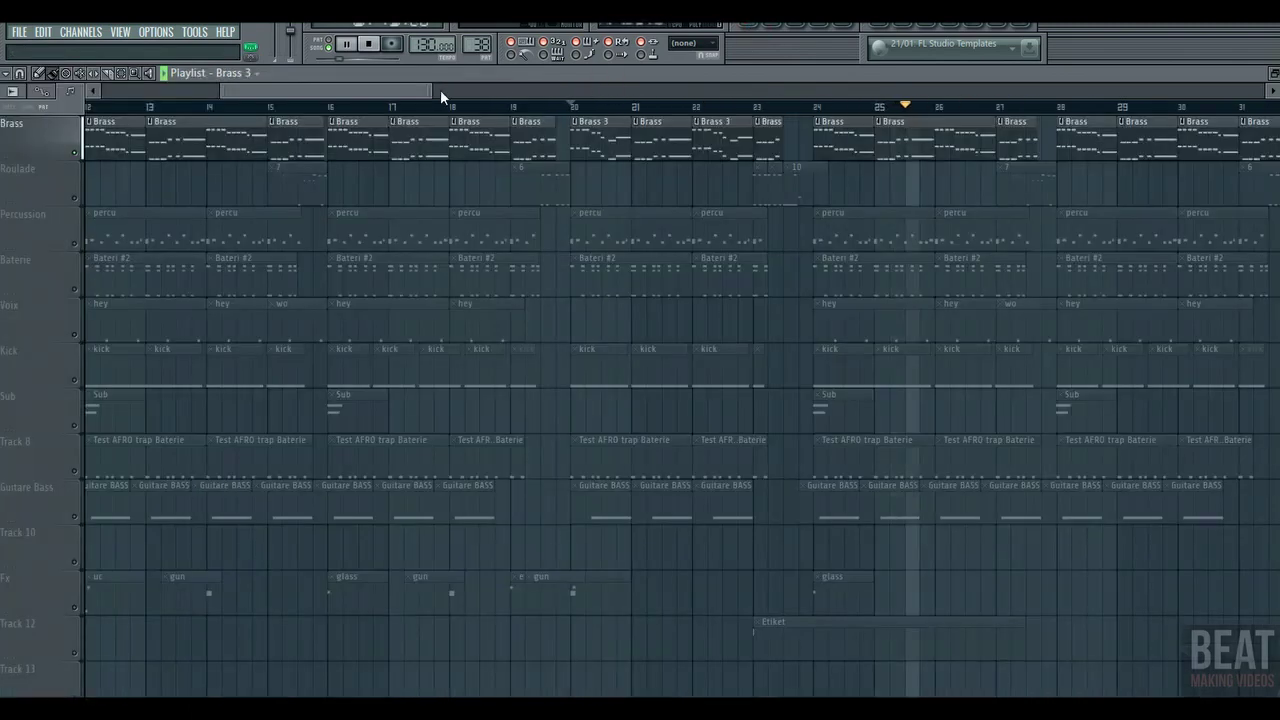
- Unmute the Roulade track, view its clips from the start of the arrangement and stop playback
left_click_drag(446, 96, 450, 91)
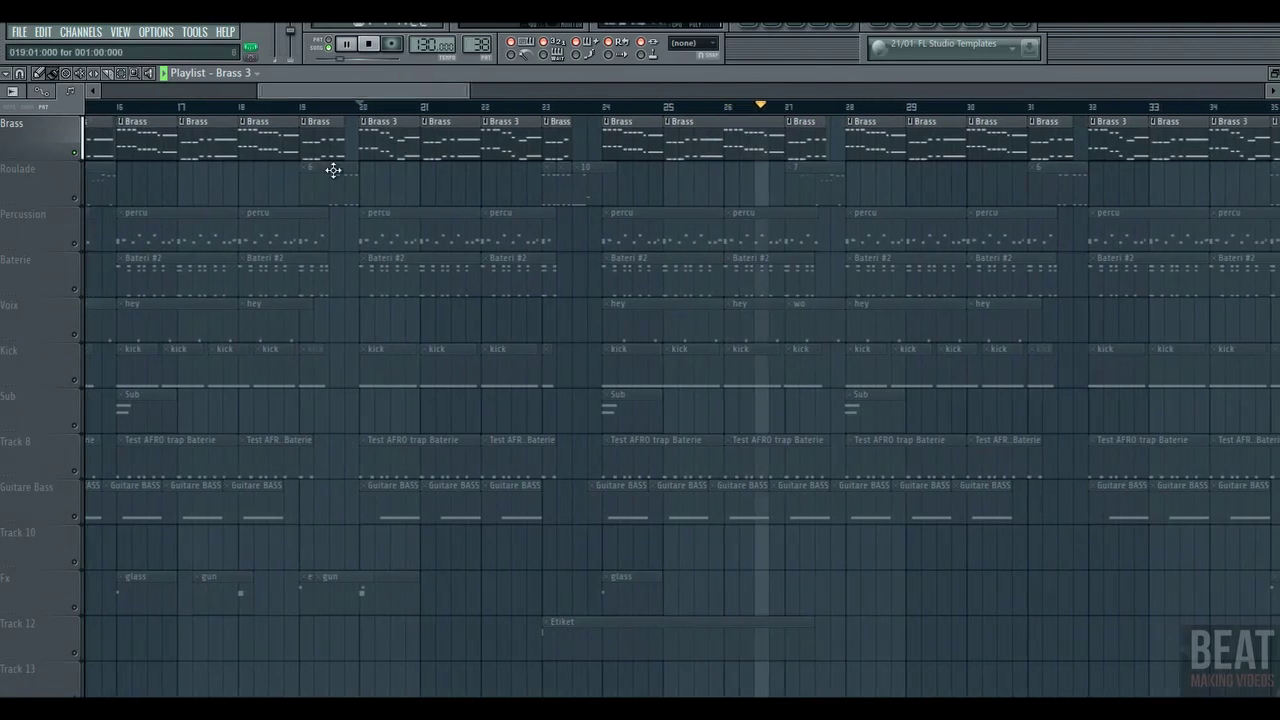
left_click(76, 199)
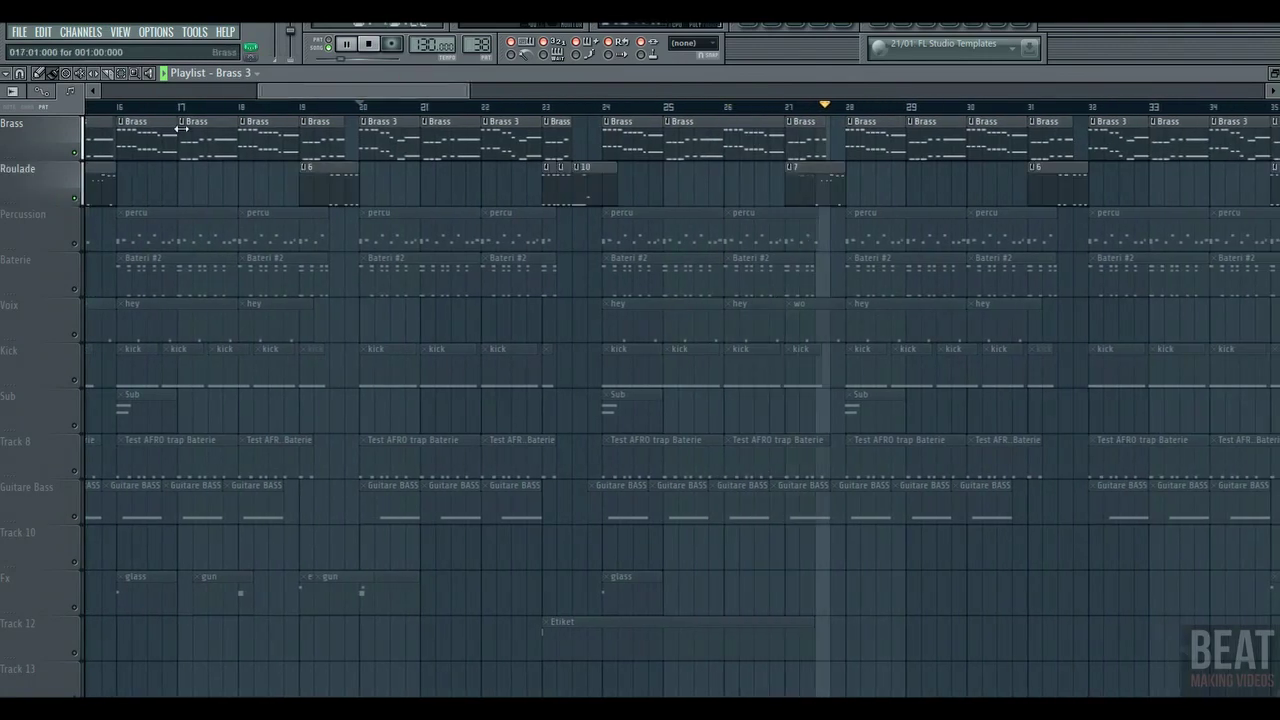
mouse_move(311, 89)
left_mouse_down()
mouse_move(533, 91)
mouse_move(100, 98)
left_mouse_up()
left_click(345, 43)
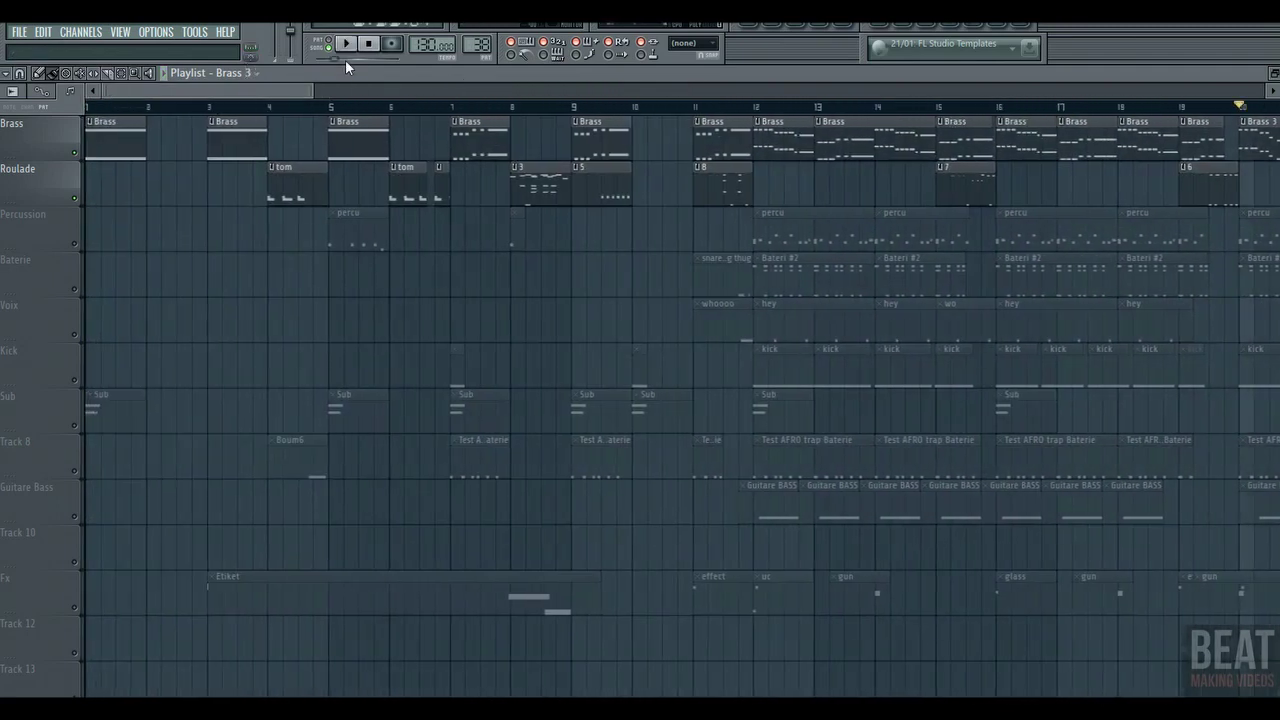
- Mute the Roulade track again and play the Brass part from bar 12
left_click(255, 100)
mouse_move(255, 100)
left_mouse_down()
mouse_move(443, 100)
mouse_move(430, 111)
left_mouse_up()
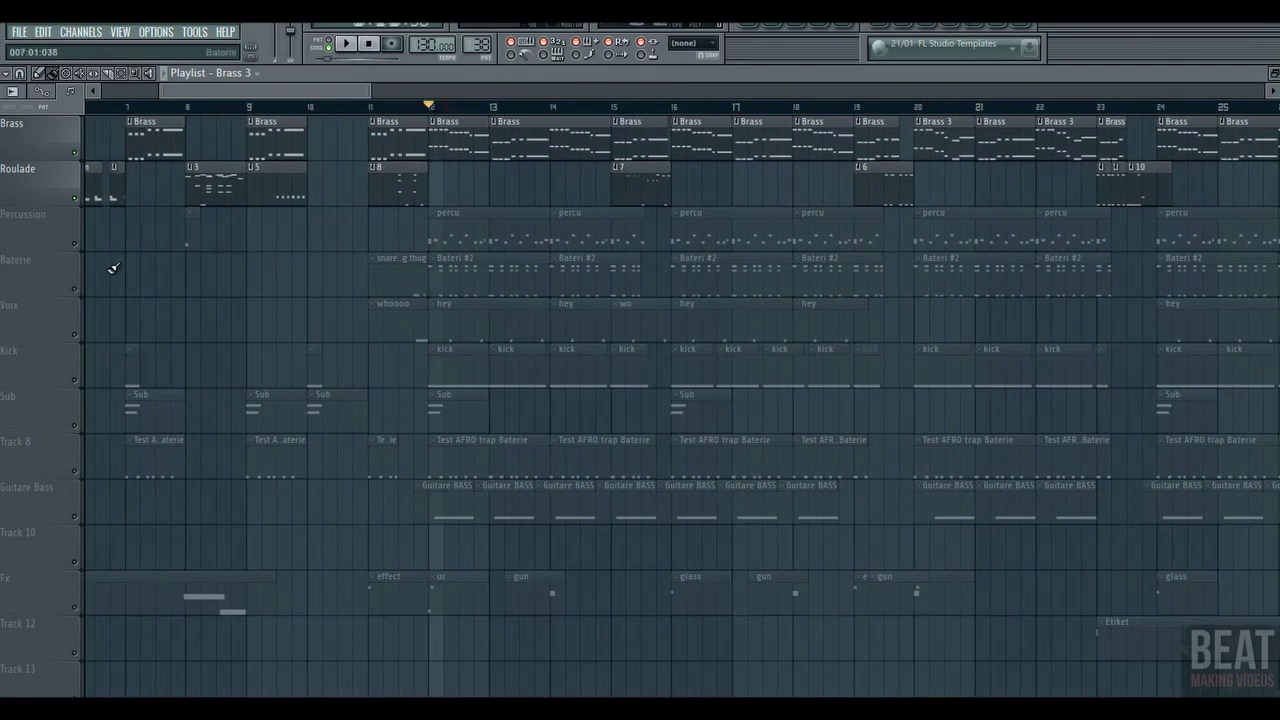
left_click(80, 162)
key("space")
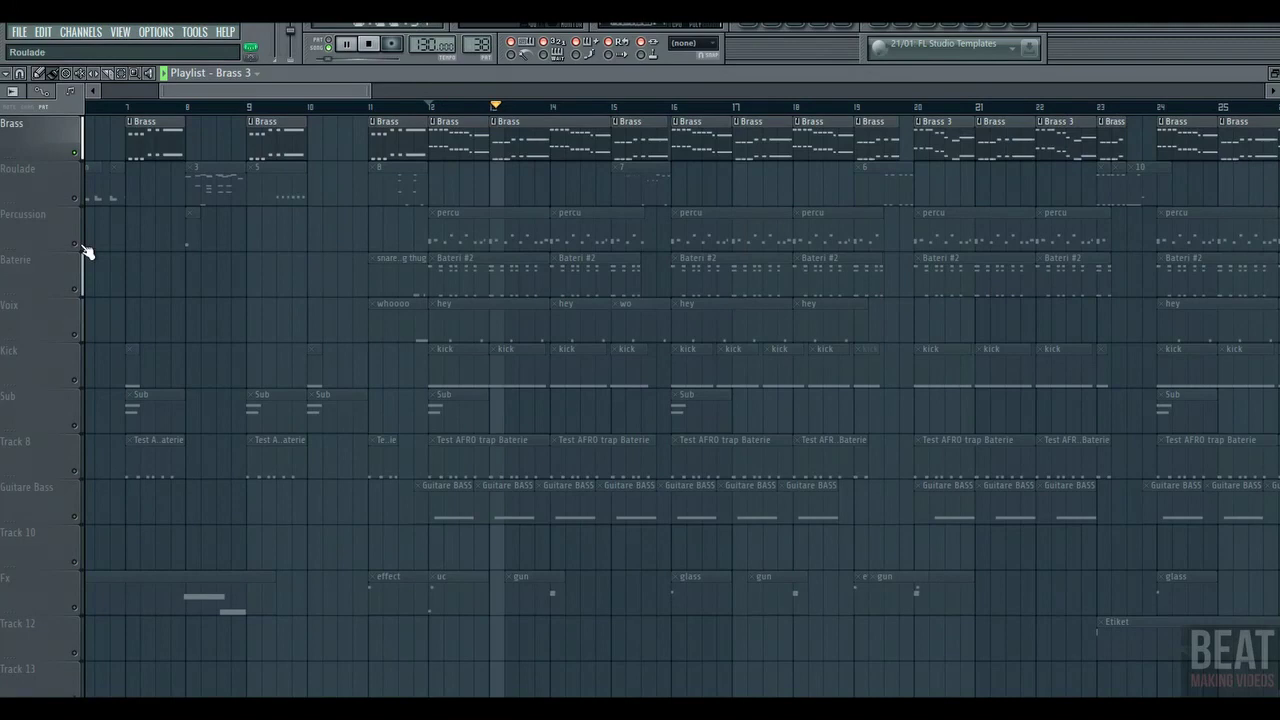
- Solo the Percussion track from bar 12, add Brass back alongside it and stop playback
left_click(75, 249)
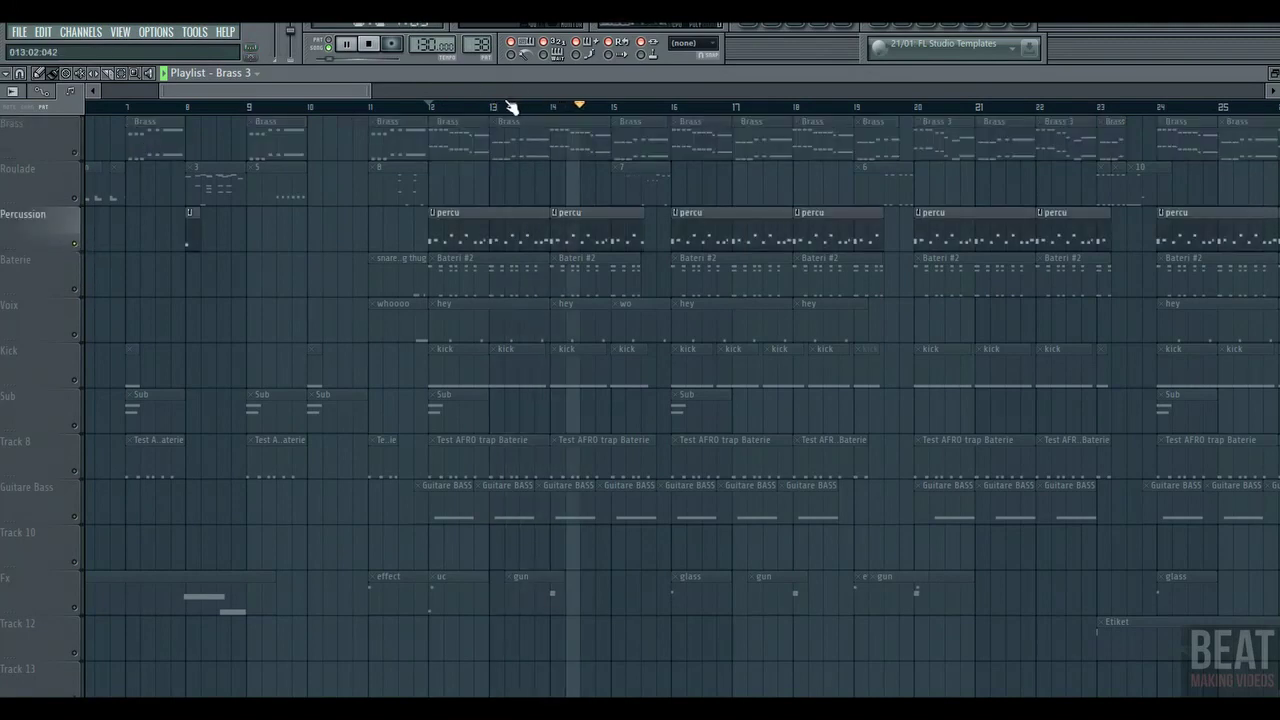
left_click(430, 106)
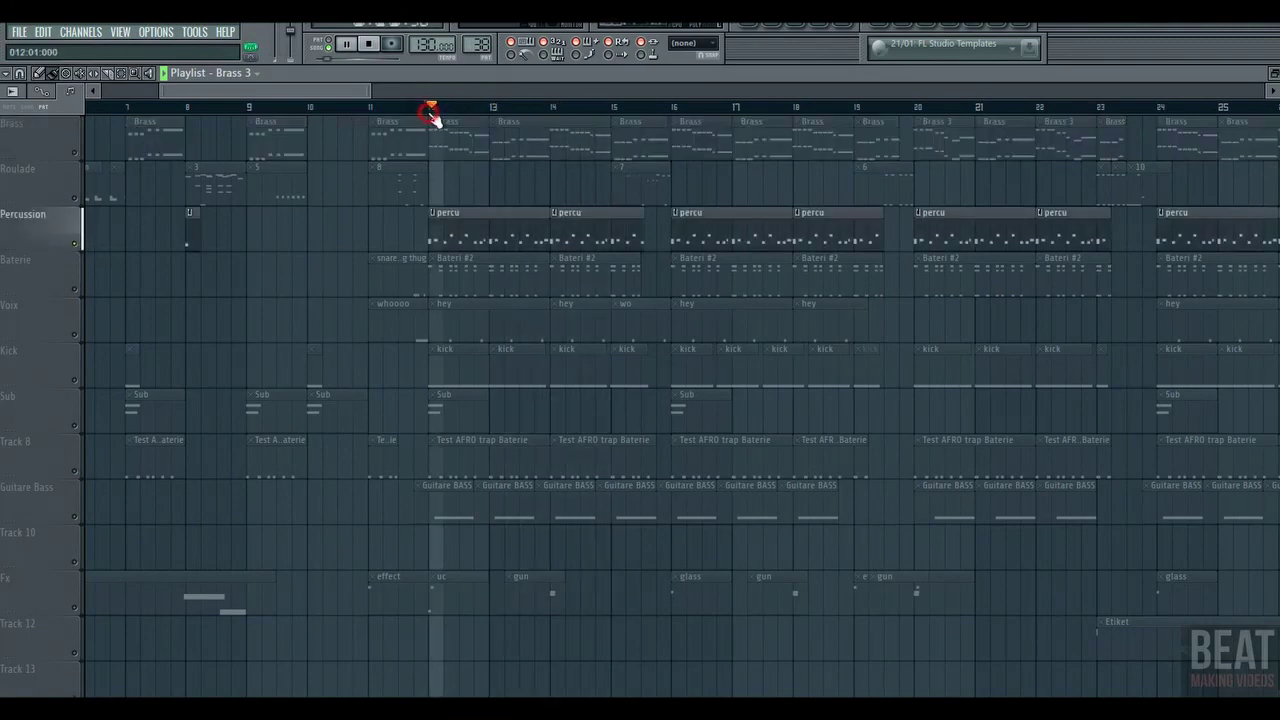
left_click(77, 152)
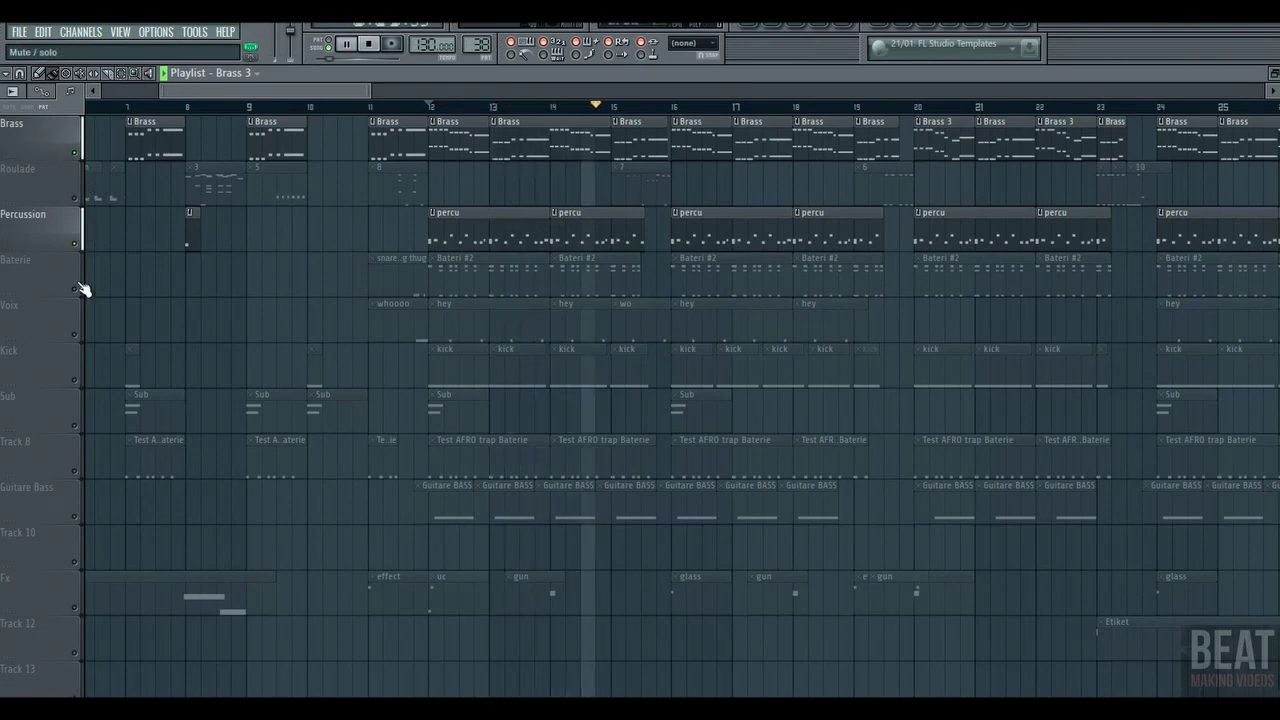
left_click(365, 56)
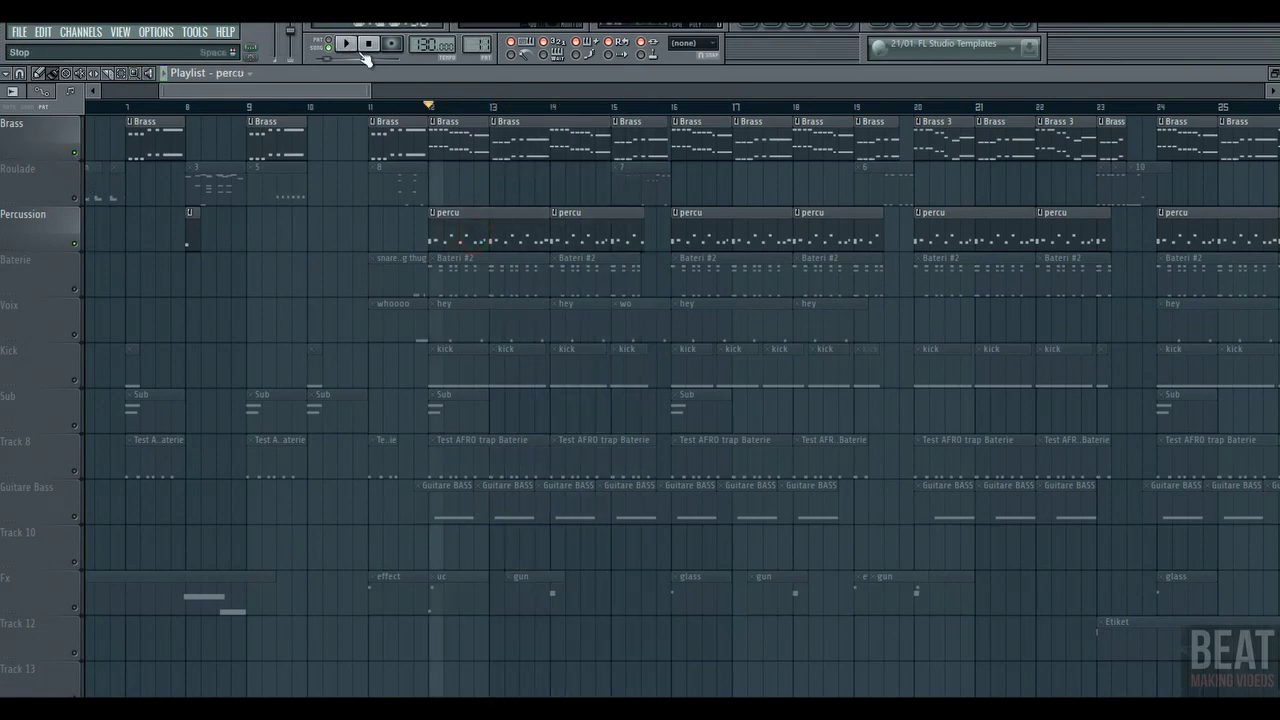
- Show the percu pattern's channels and open Hypersonic 2 #2 to view its Bongos+Congas+Timbales 2 patch
left_click(779, 33)
scroll(286, 266, "down", 4)
left_click(286, 266)
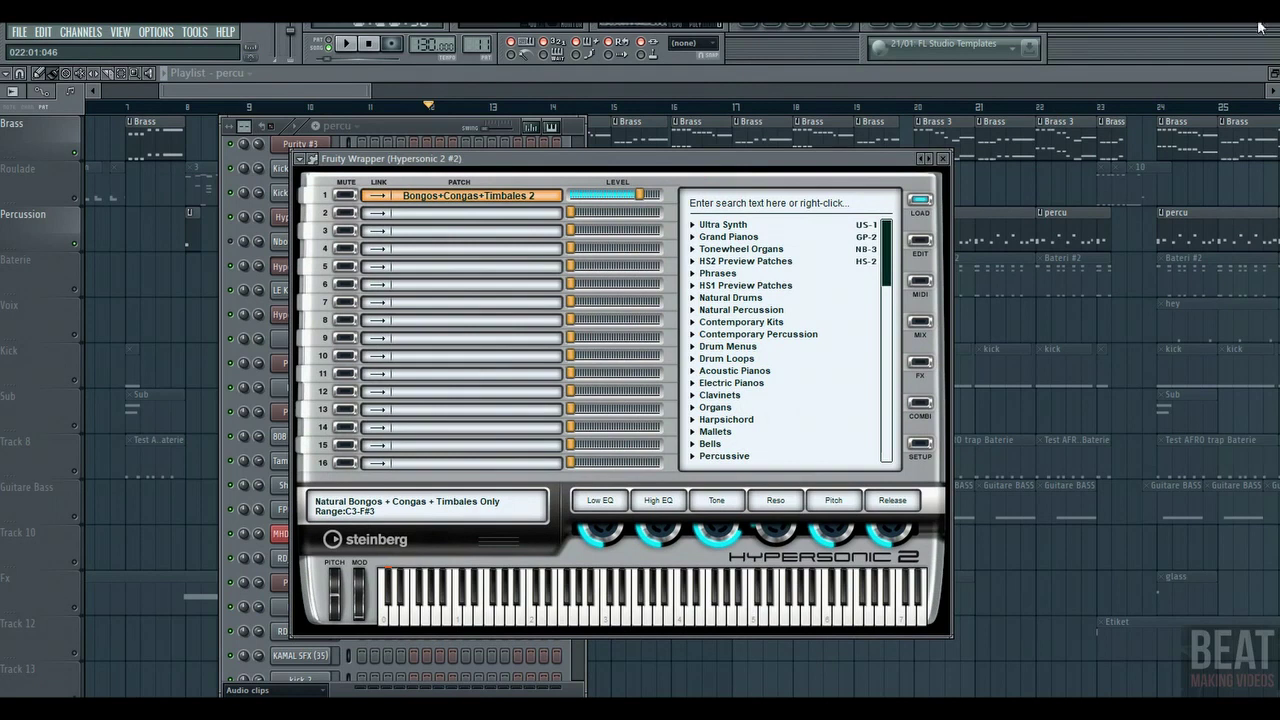
left_click_drag(661, 188, 500, 205)
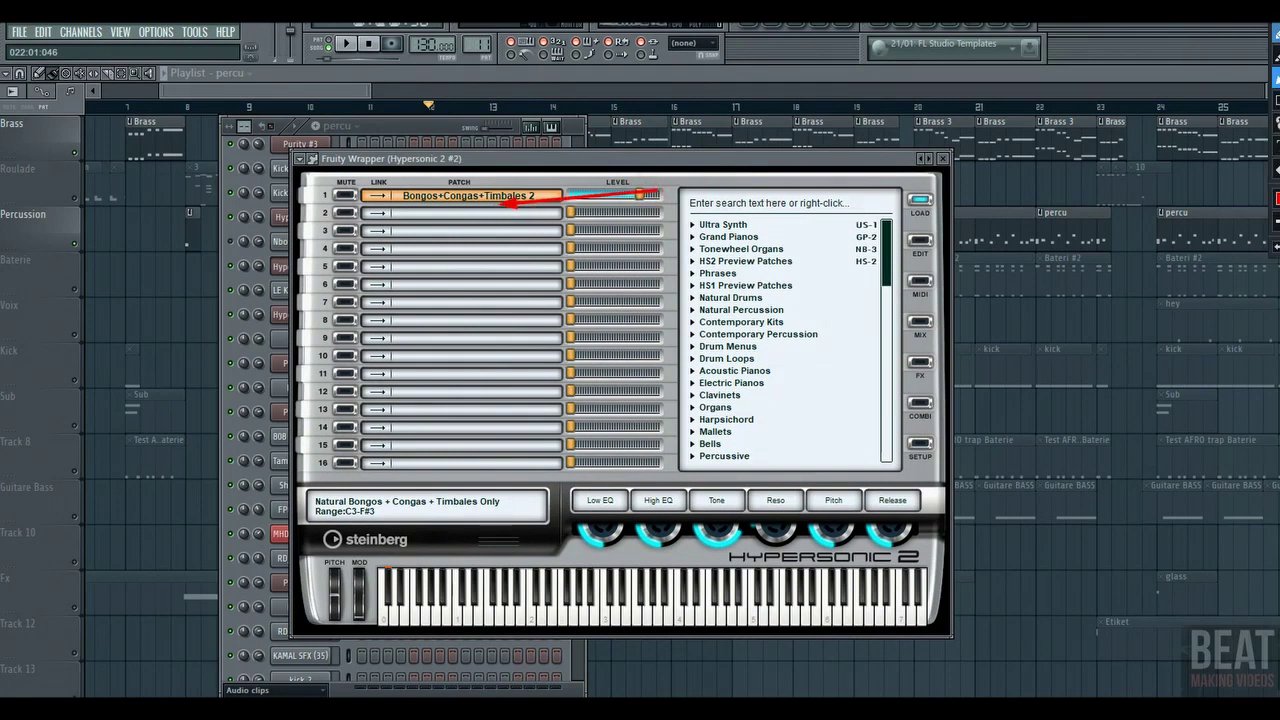
- Examine the percu notes in Hypersonic 2 #2's piano roll, playing the pattern and auditioning D#5
left_click(433, 126)
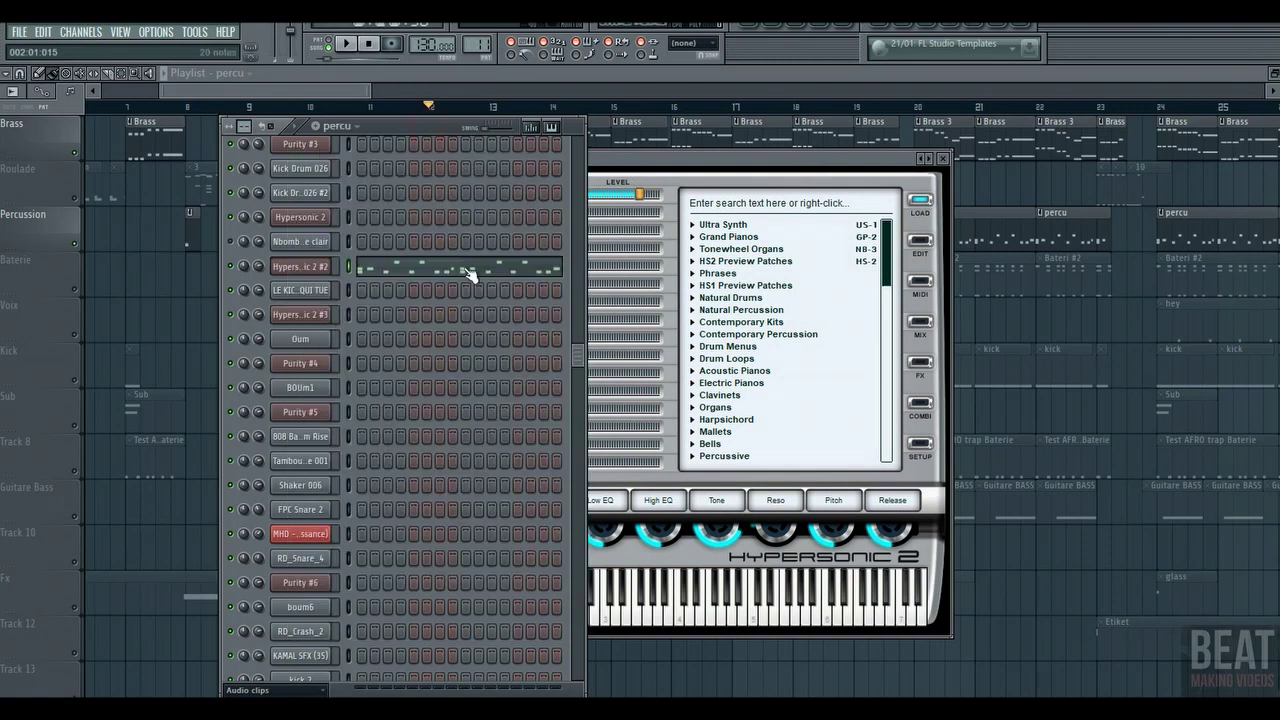
left_click(470, 275)
left_click(345, 43)
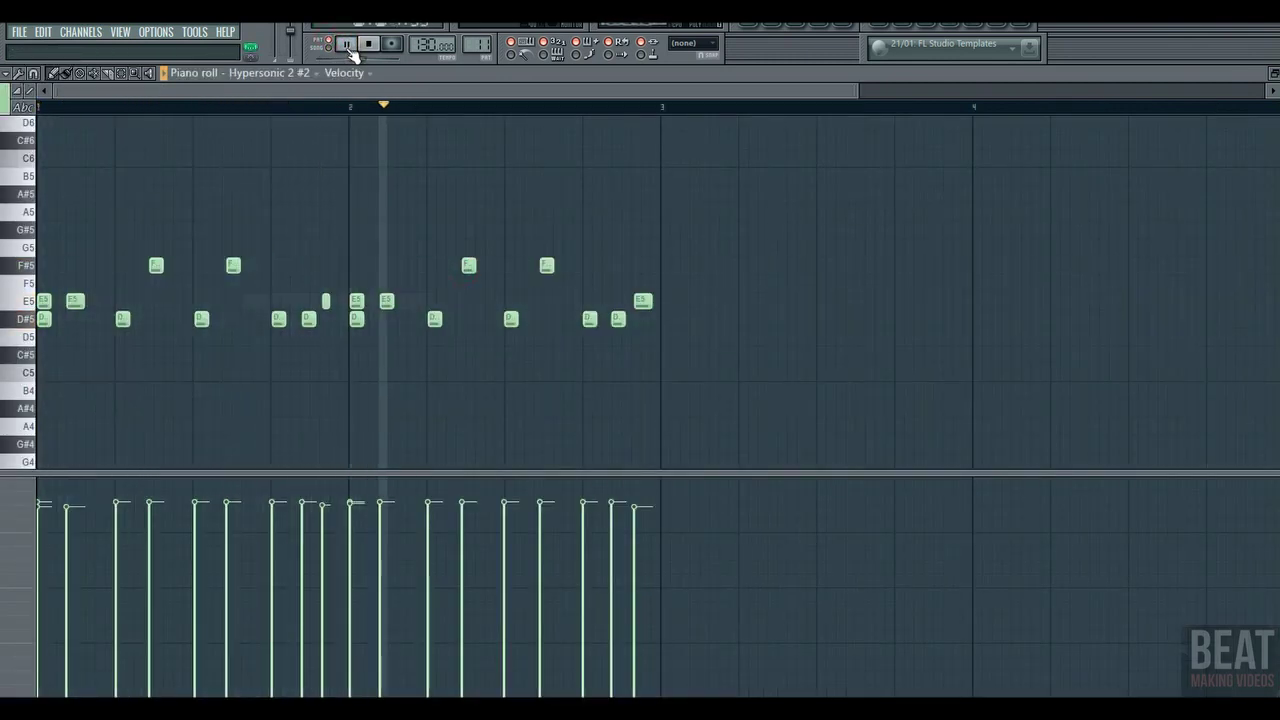
left_click(368, 43)
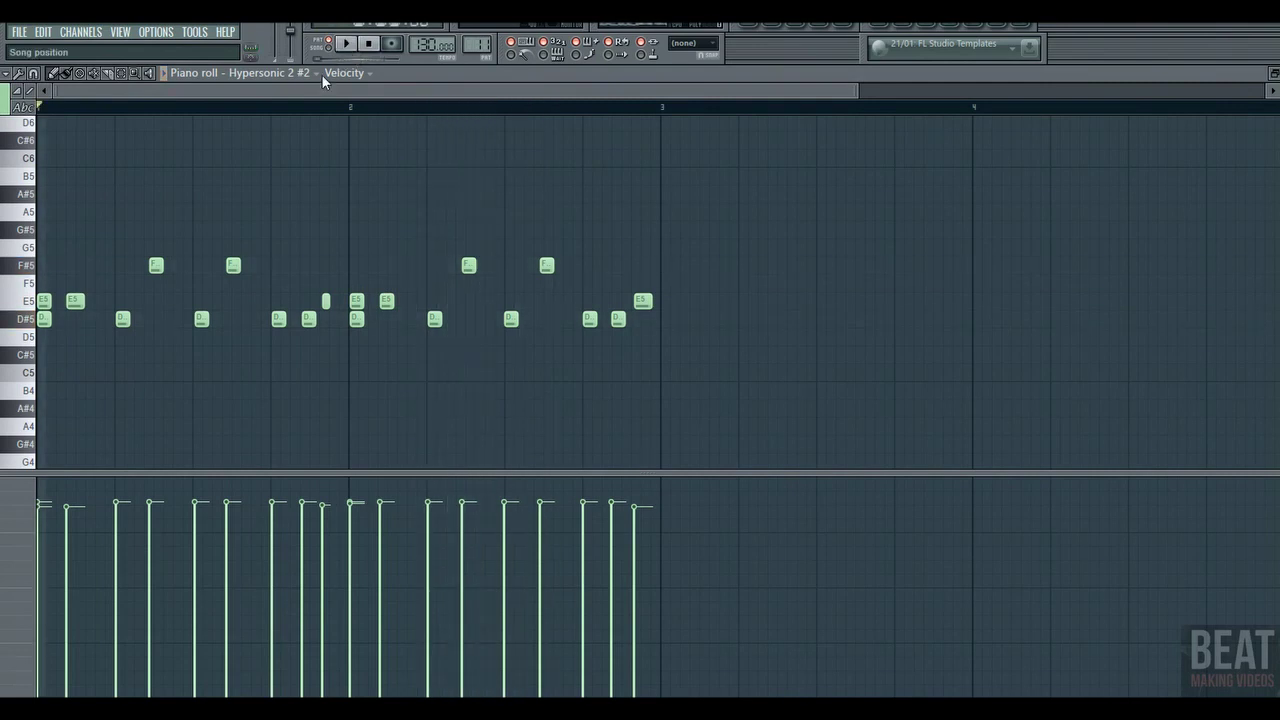
left_click(26, 320)
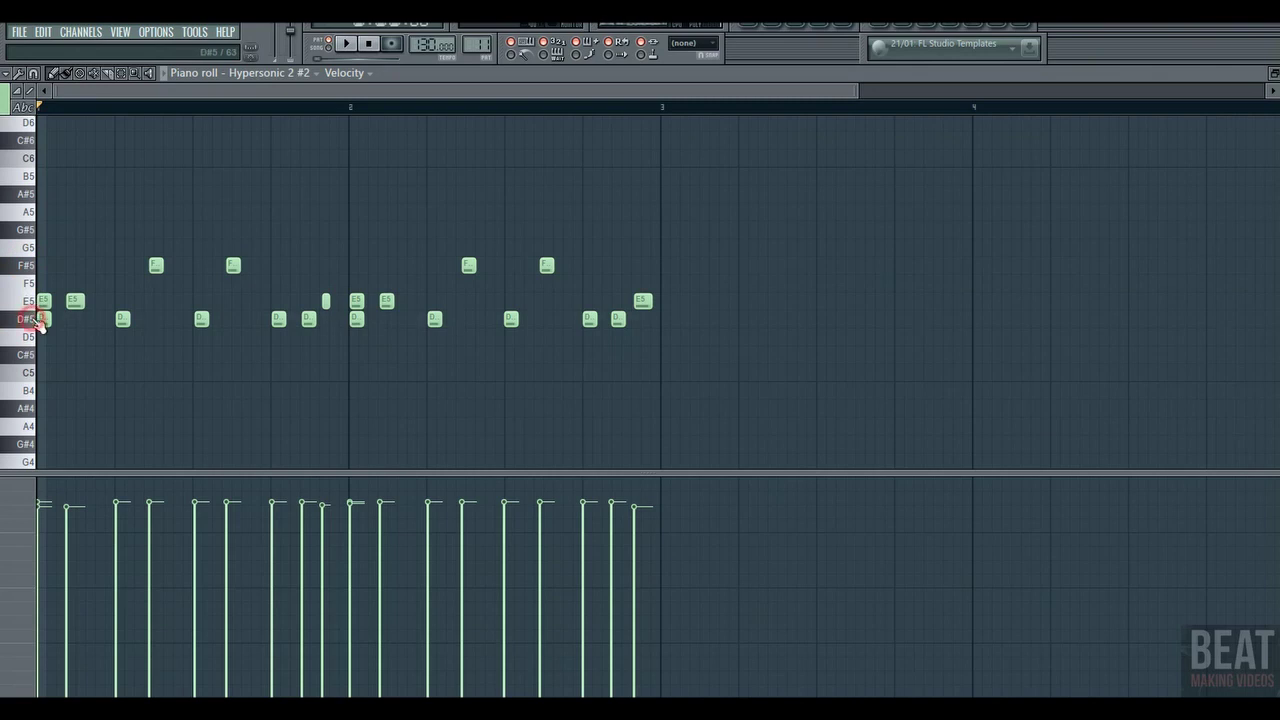
key("space")
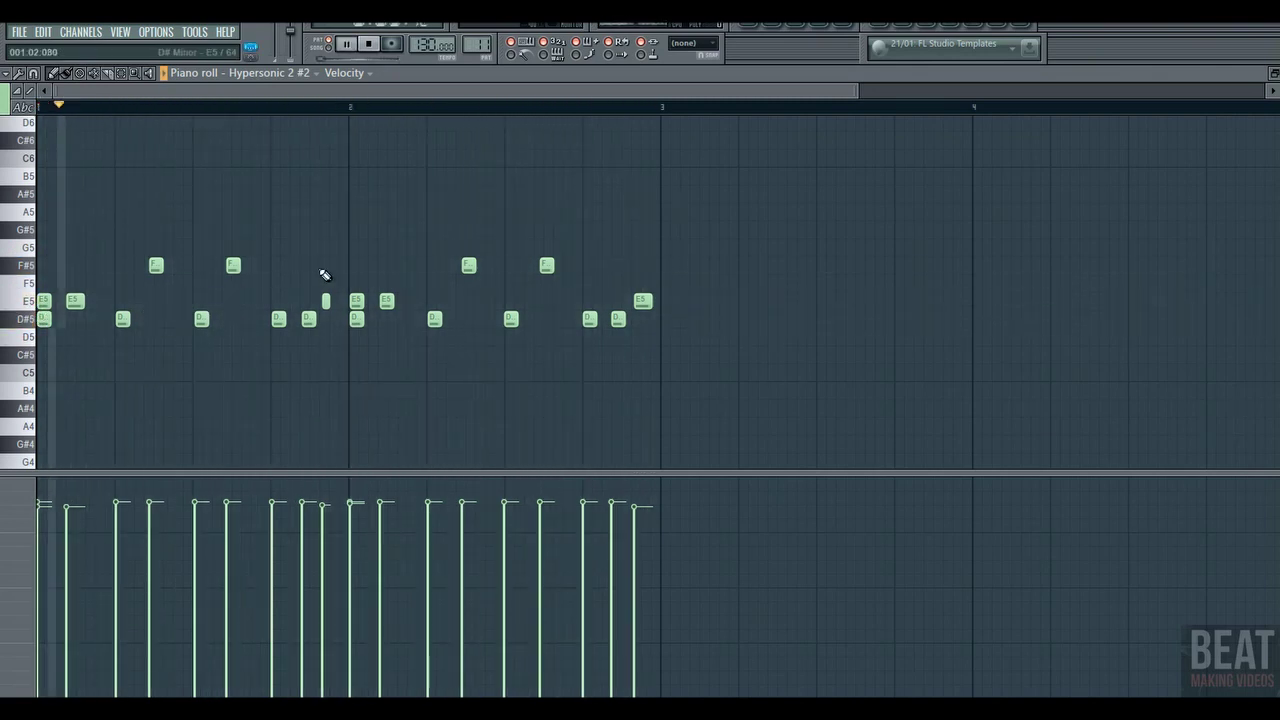
left_click(368, 44)
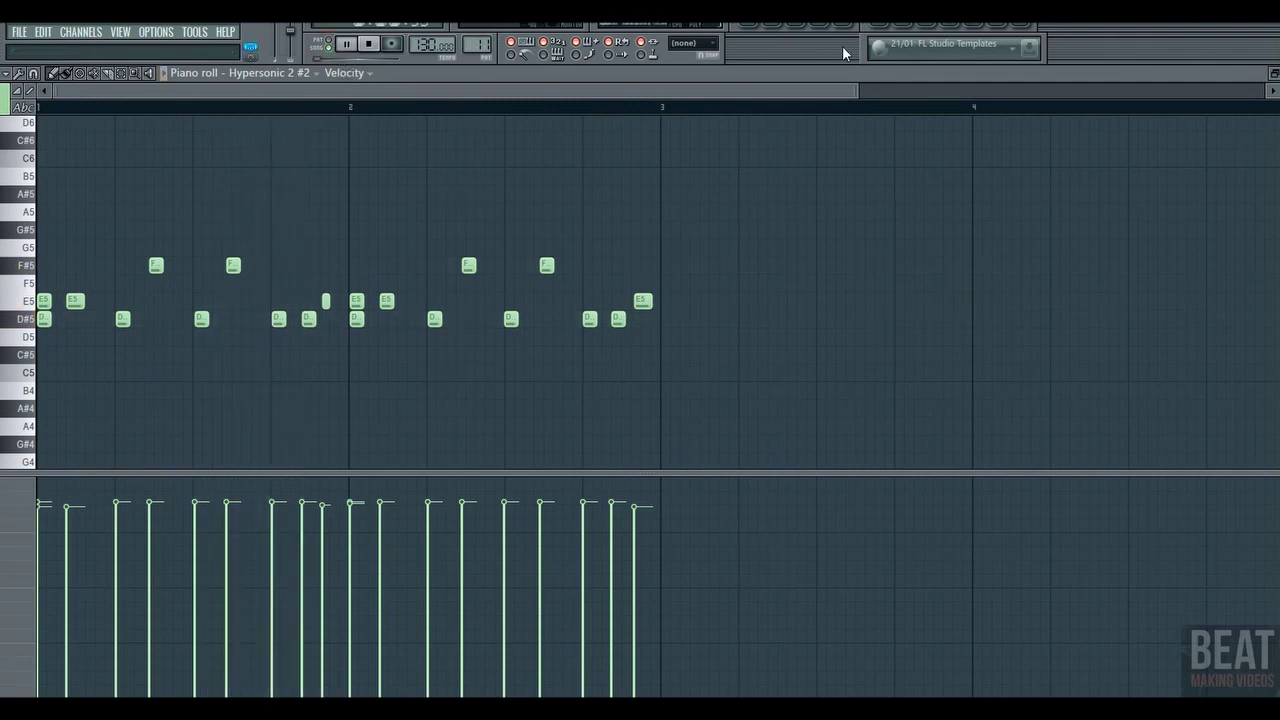
- Return to the playlist and play Brass with Percussion from bar 12, then stop
left_click(755, 32)
left_click(430, 107)
key("space")
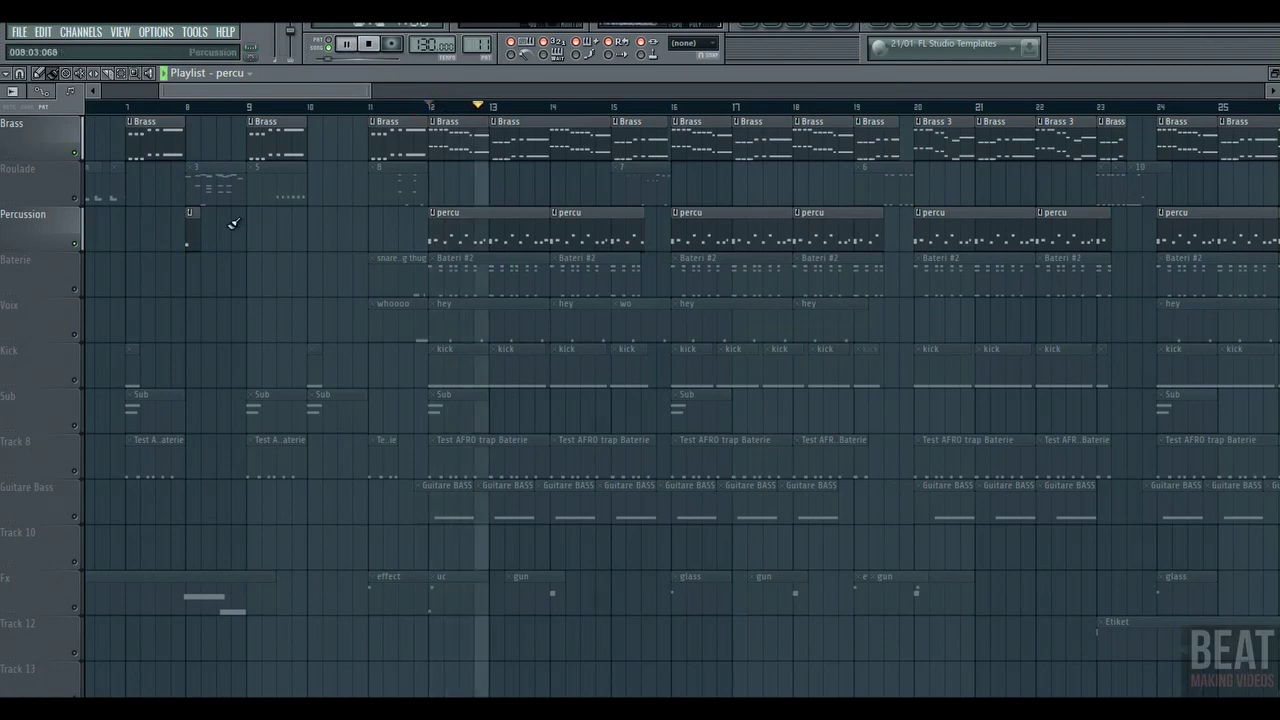
key("space")
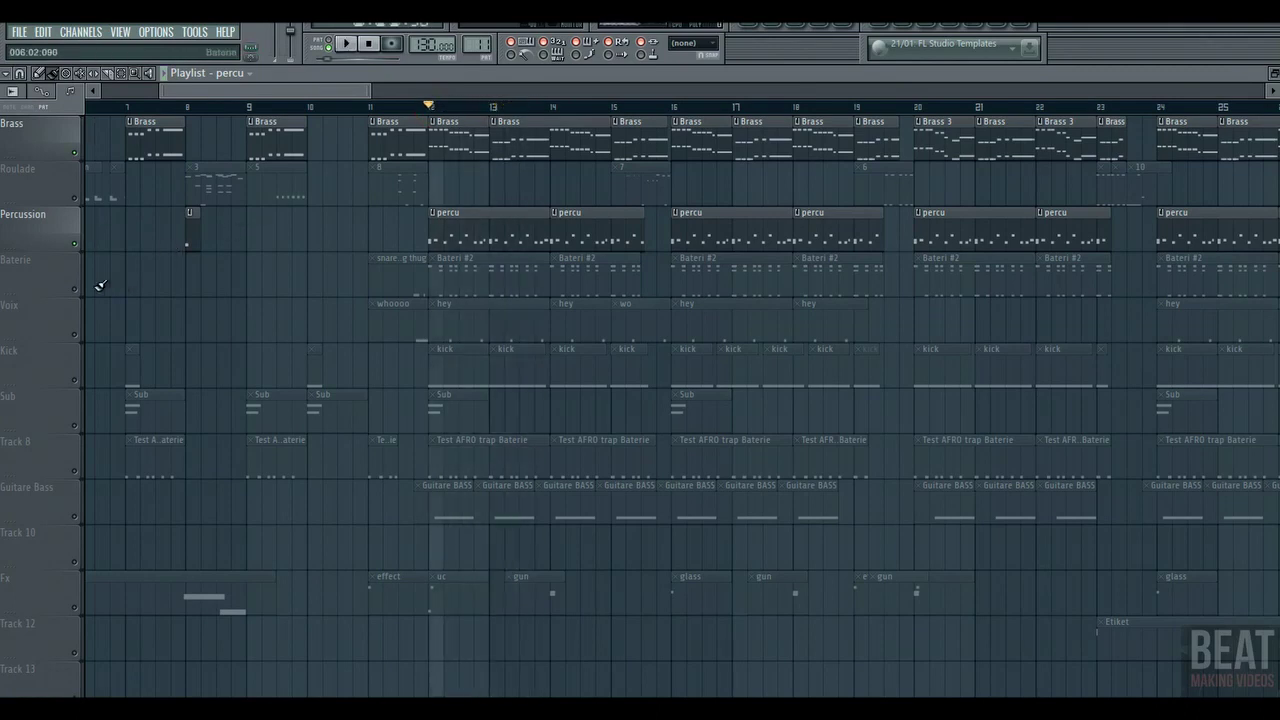
- Unmute the Voix track, select its hey clip at bar 12 and play the arrangement
left_click(76, 336)
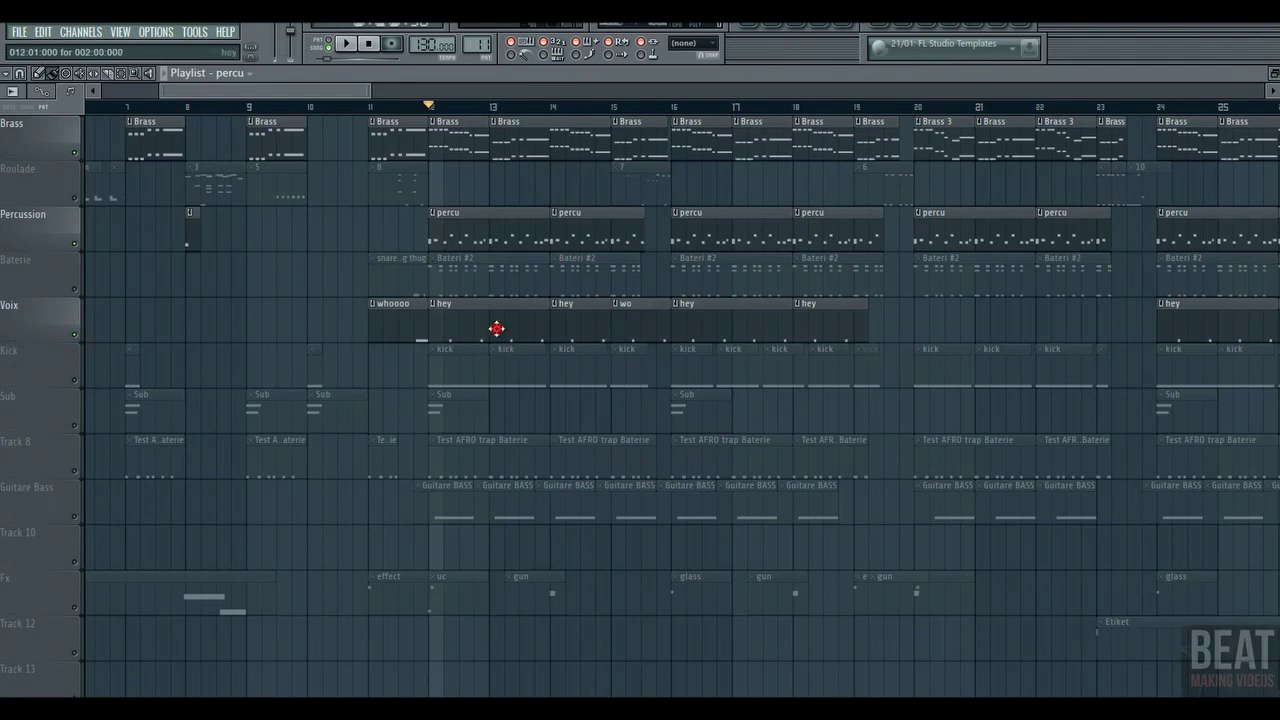
left_click(496, 328)
key("space")
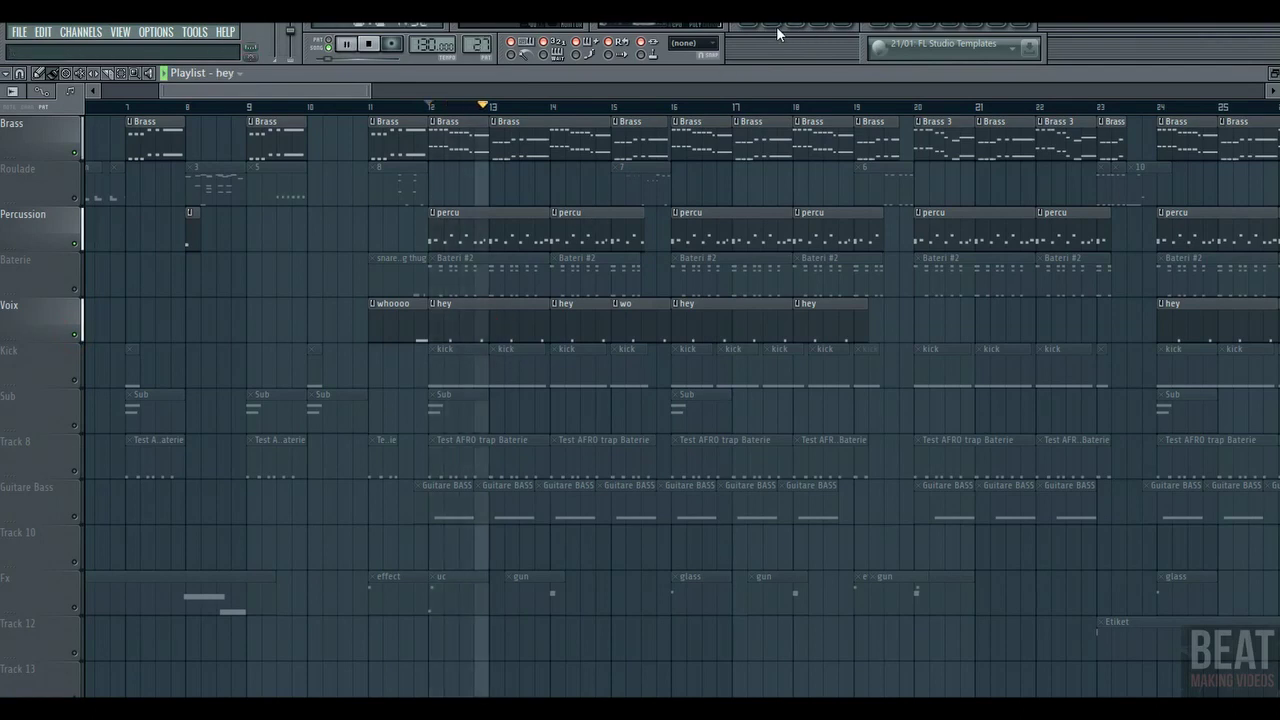
- Stop playback, bring up the hey pattern's channels and select the chant channel that holds its notes
key("F6")
key("space")
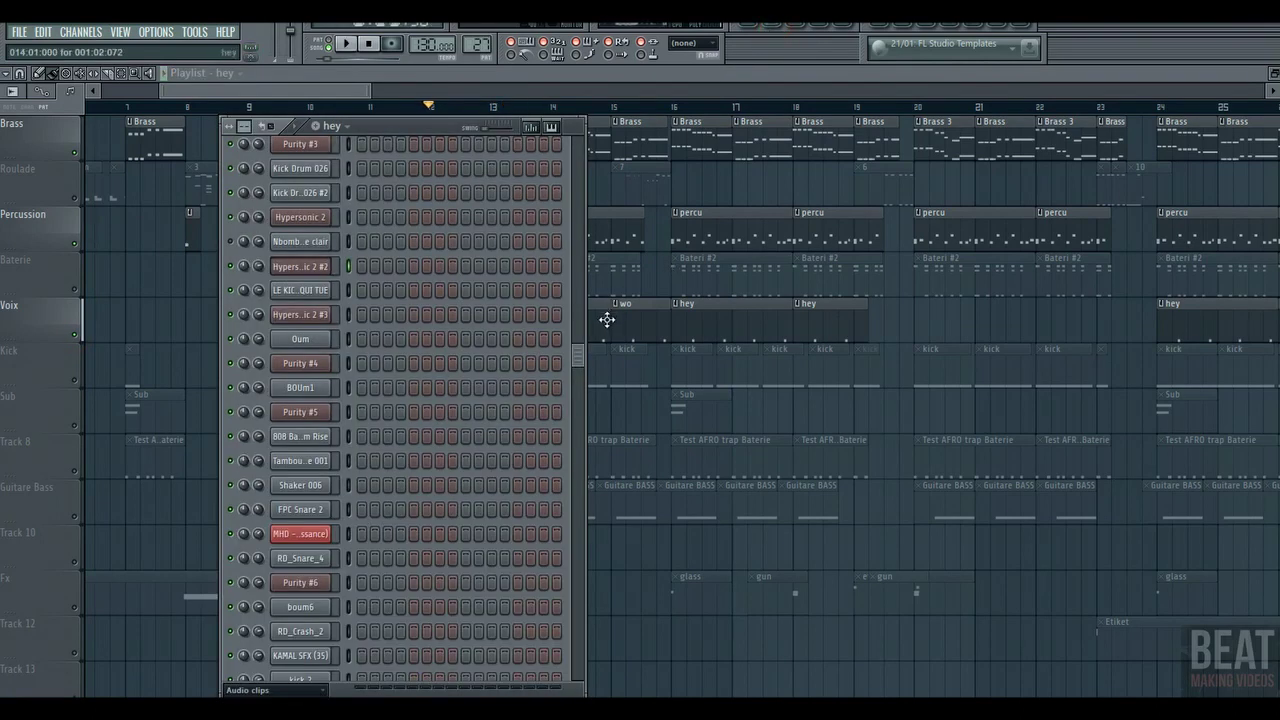
left_click_drag(582, 367, 580, 573)
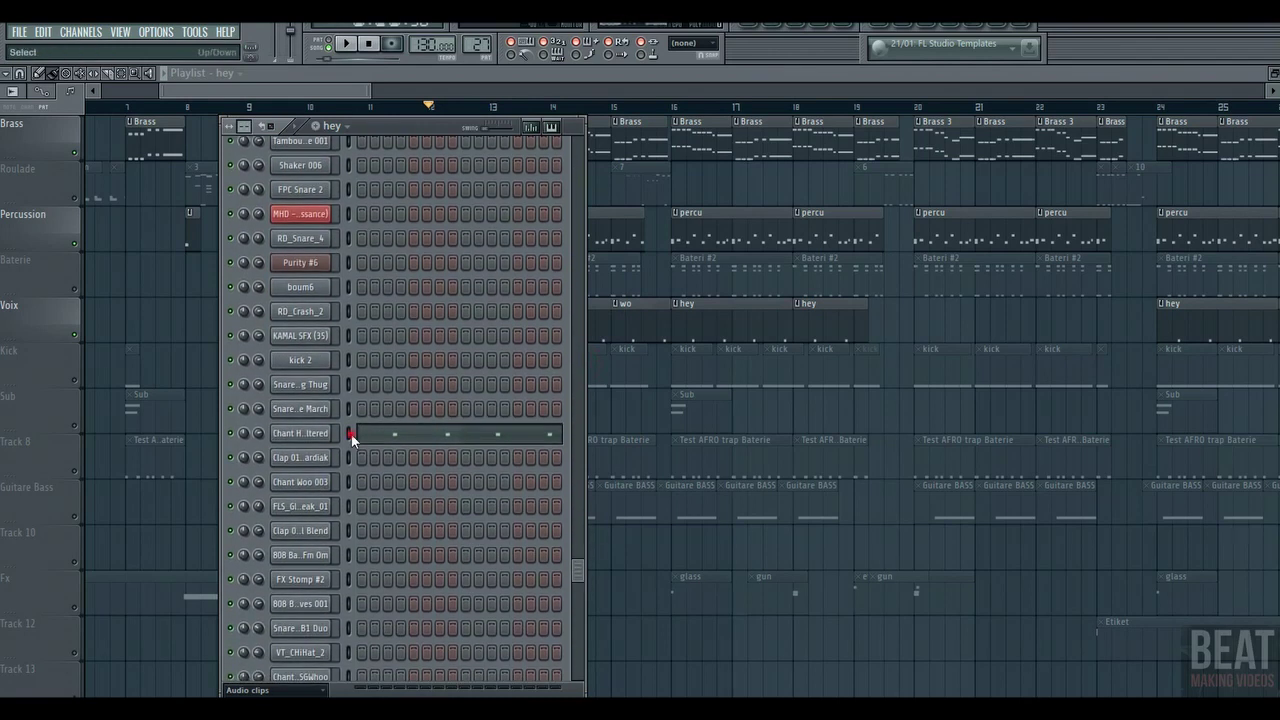
left_click(350, 434)
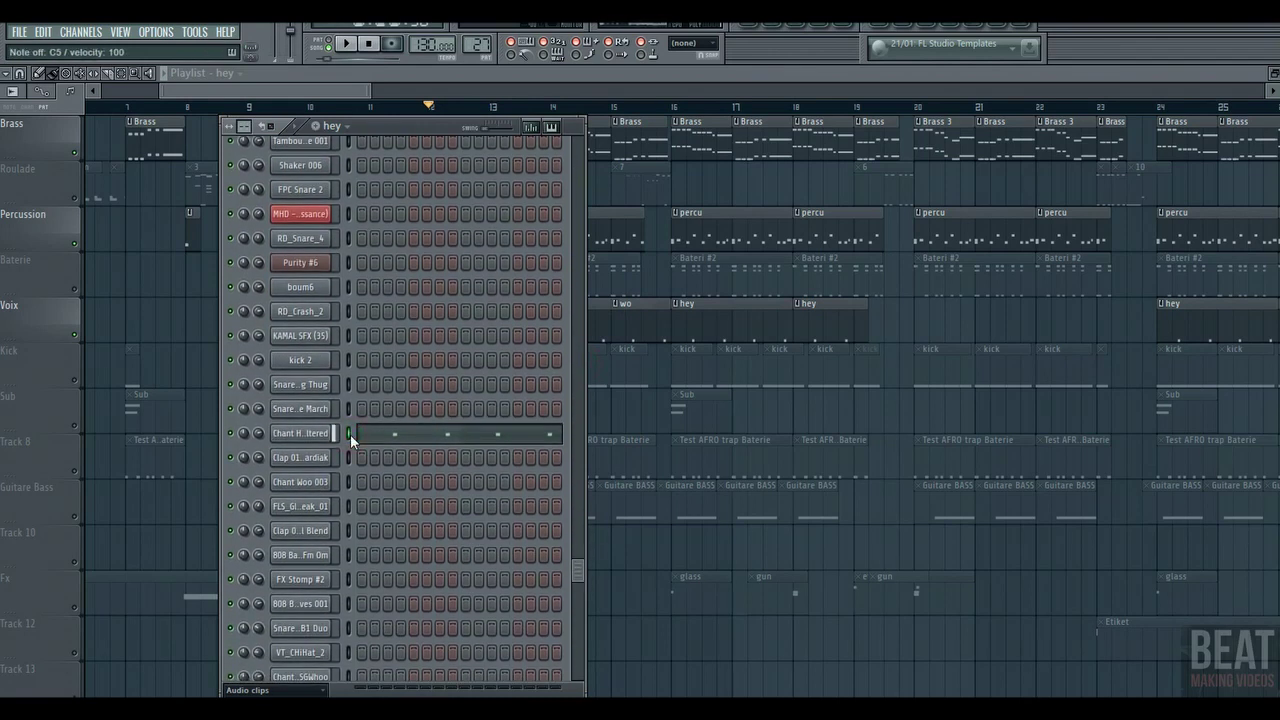
- Look through the mixer's insert tracks and close the windows to return to the playlist
left_click(848, 27)
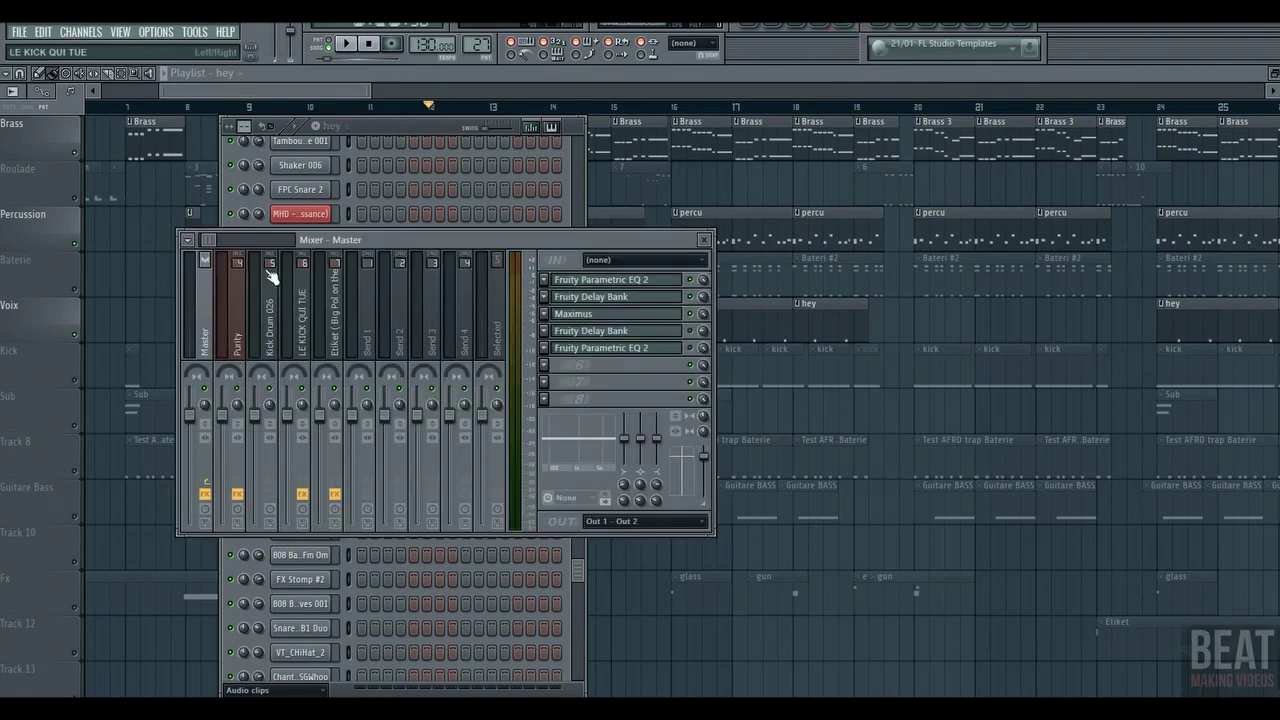
scroll(210, 244, "down", 4)
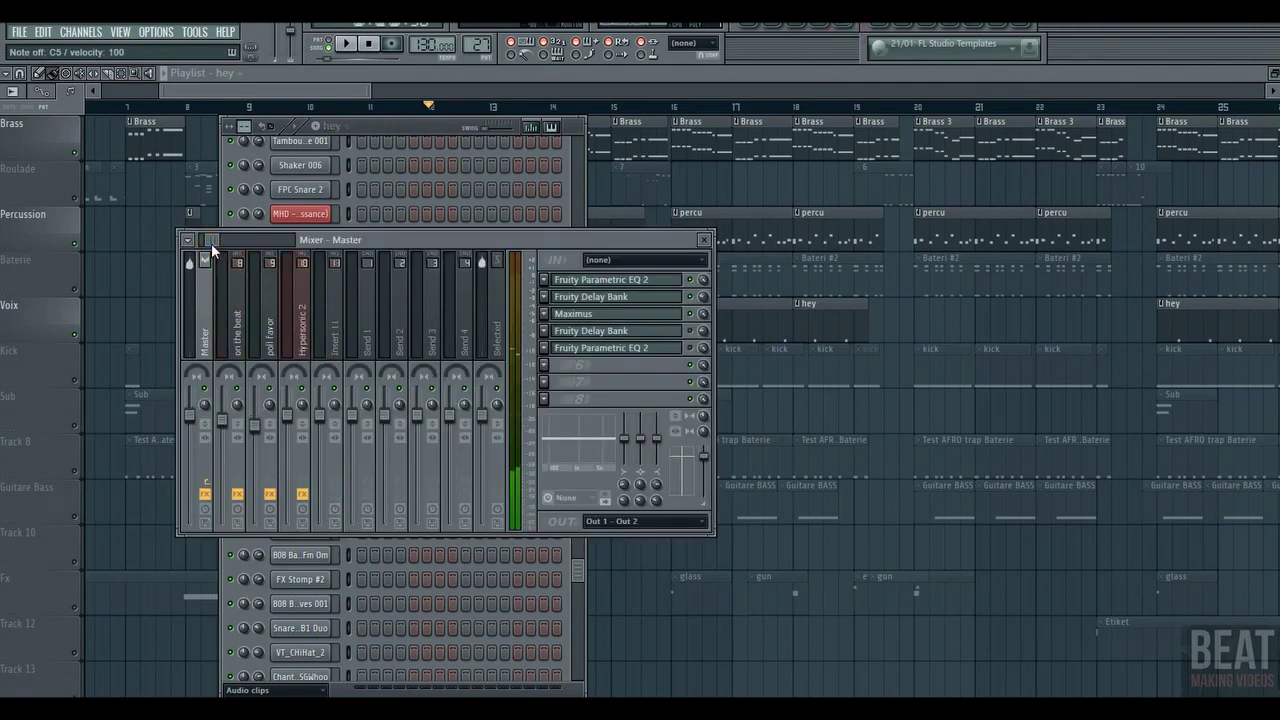
key("F12")
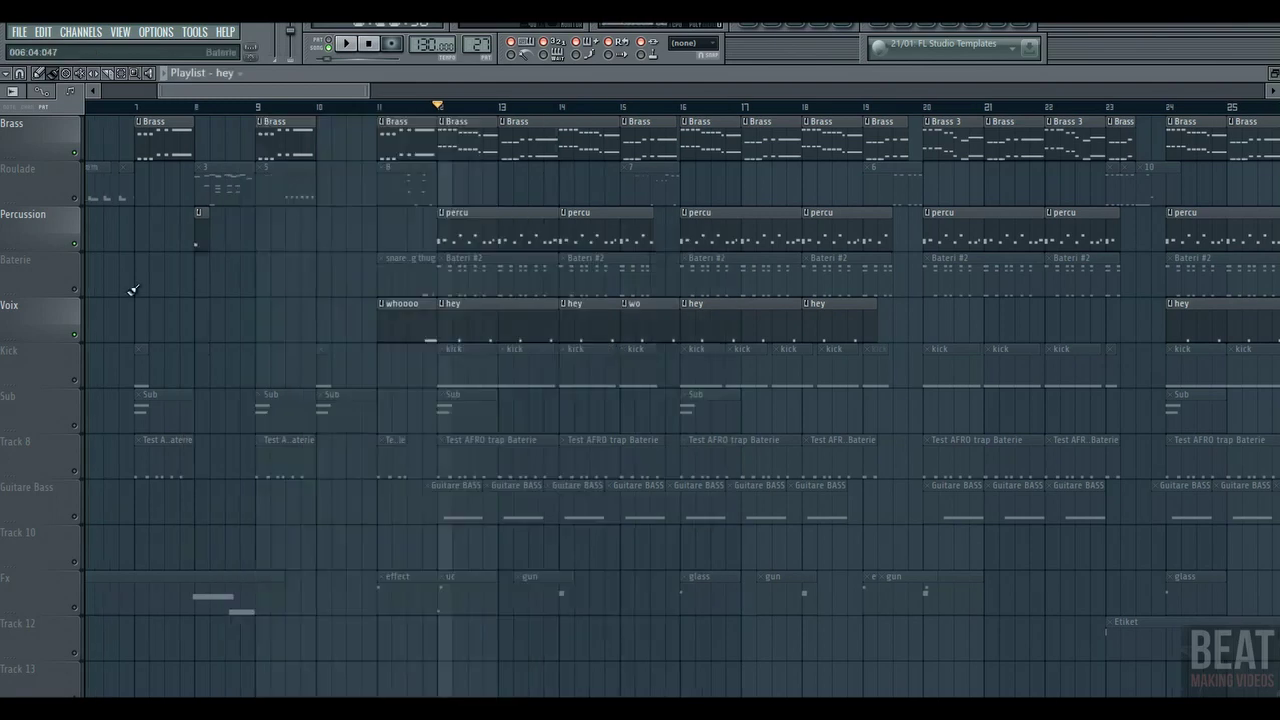
- Unmute the Baterie track, play from bar 12 and bring up the Bateri #2 pattern's channels
left_click(75, 290)
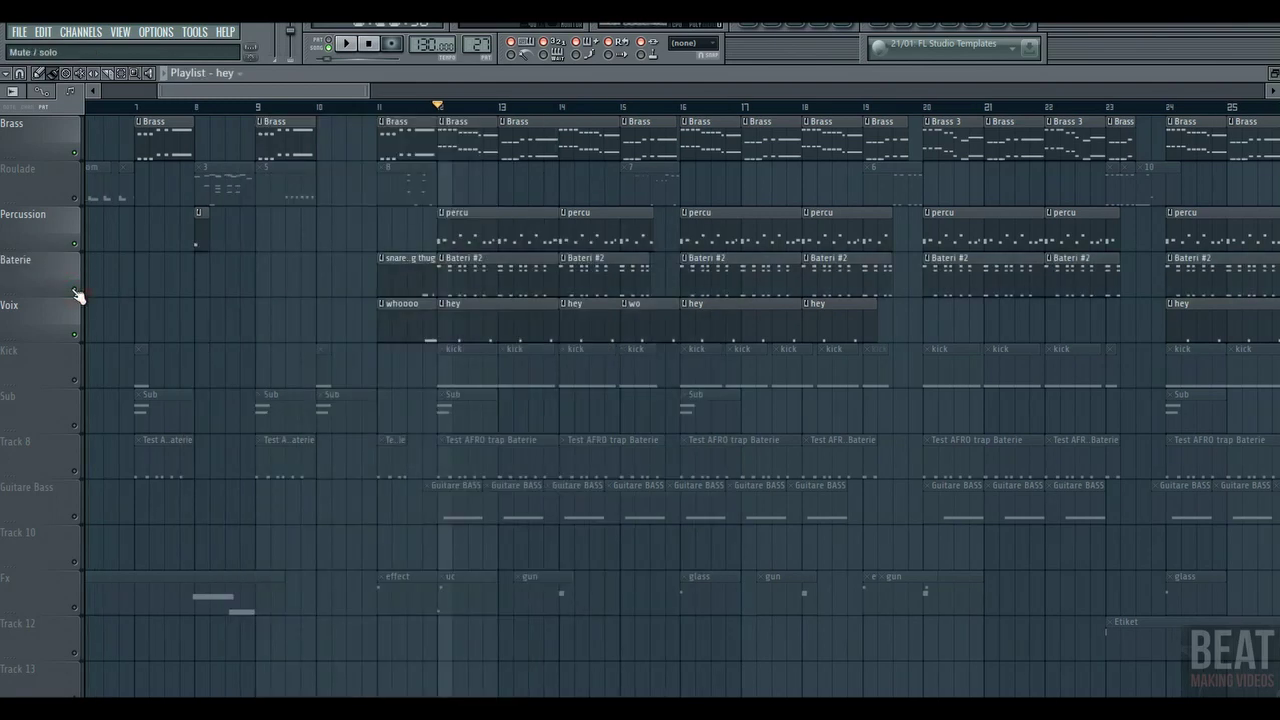
key("space")
left_click(507, 263)
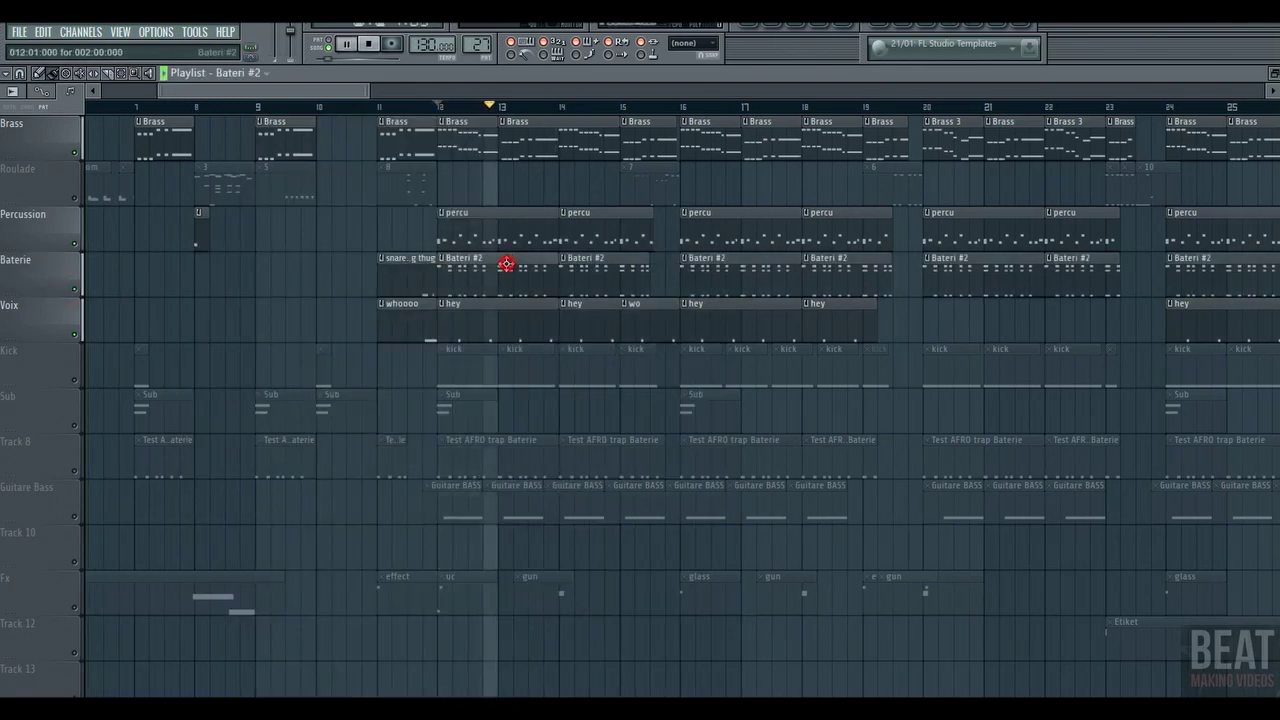
left_click(775, 28)
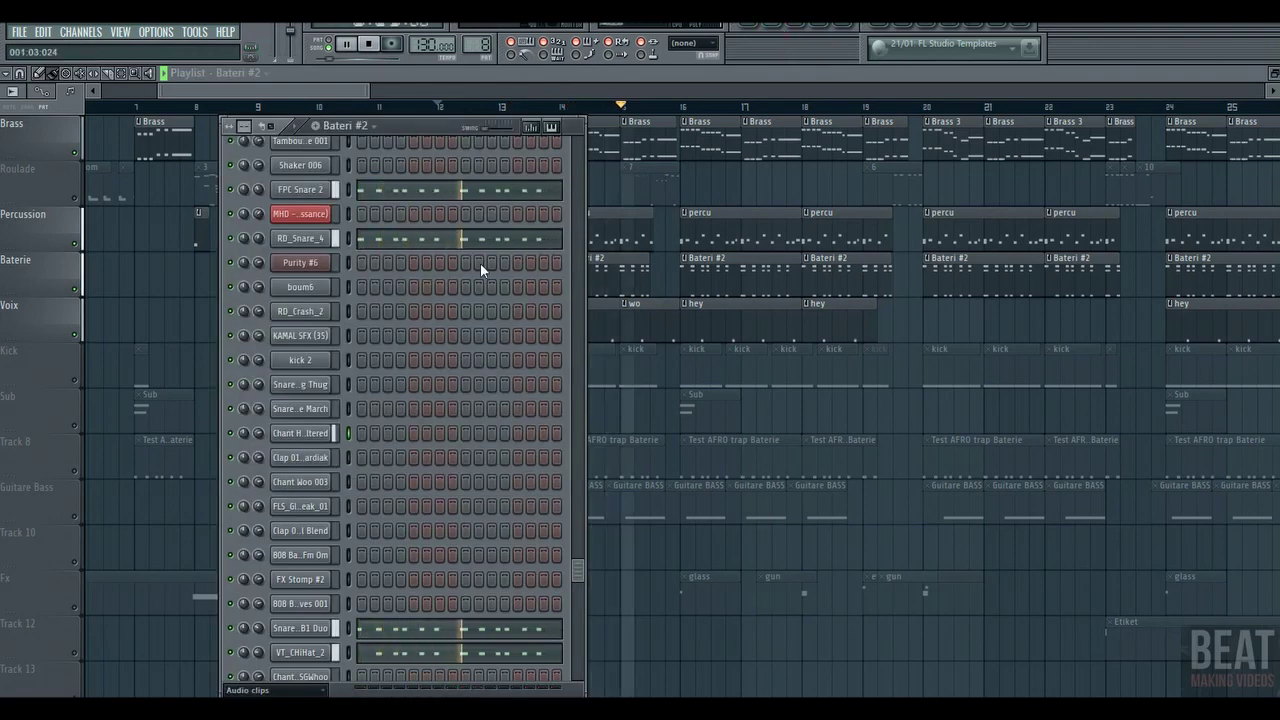
- Play the Bateri #2 pattern alone, examine the Snare Drum 039 B1 Duo notes in the piano roll and return to the channels
left_click(369, 47)
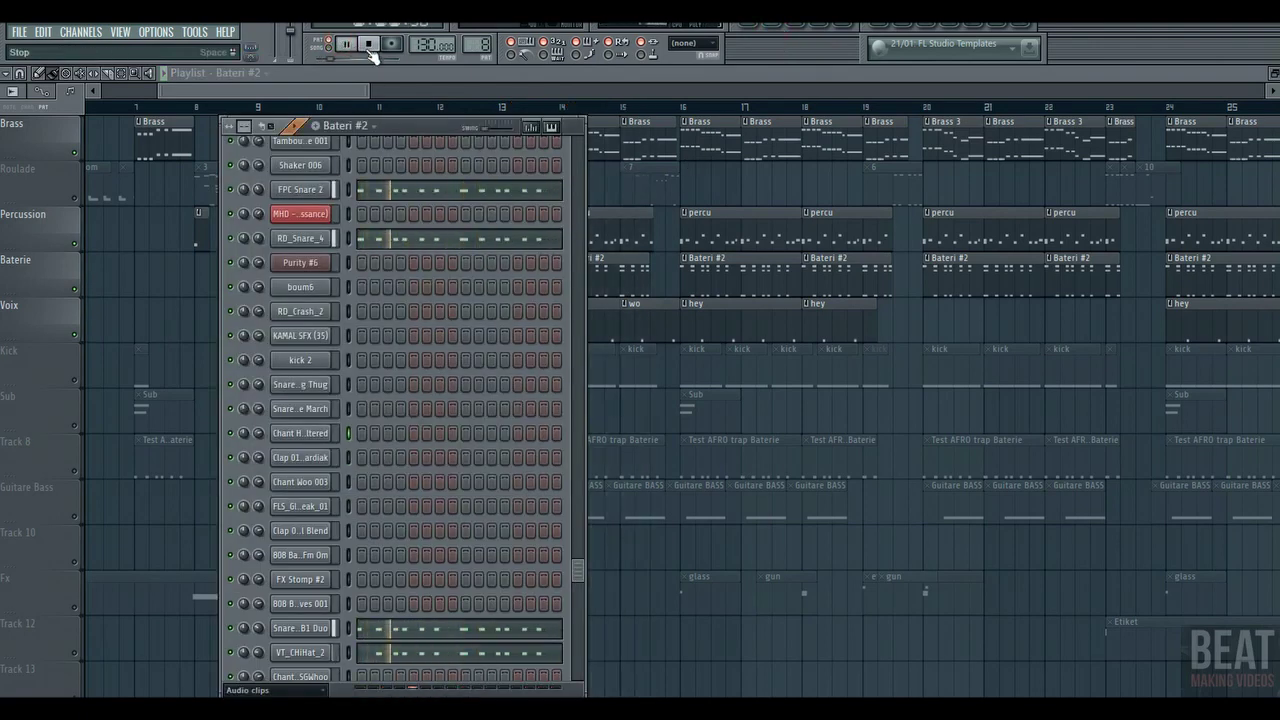
key("space")
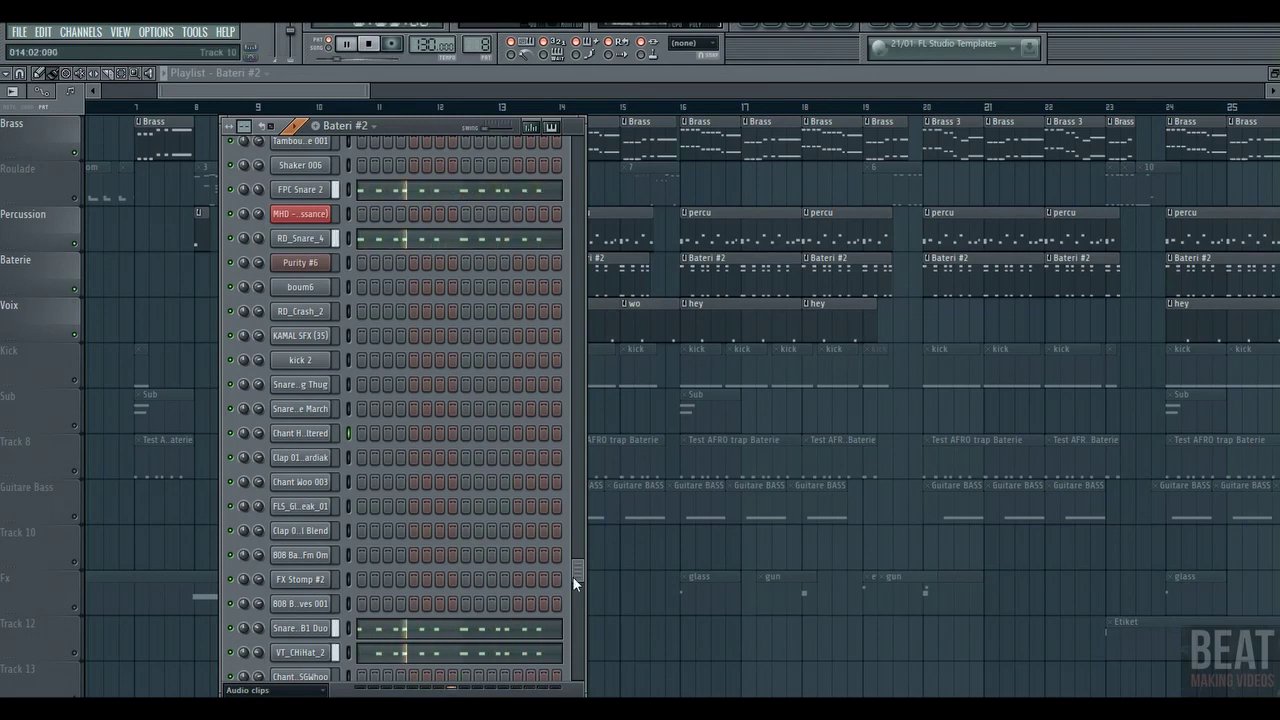
left_click_drag(572, 576, 572, 608)
left_click(528, 591)
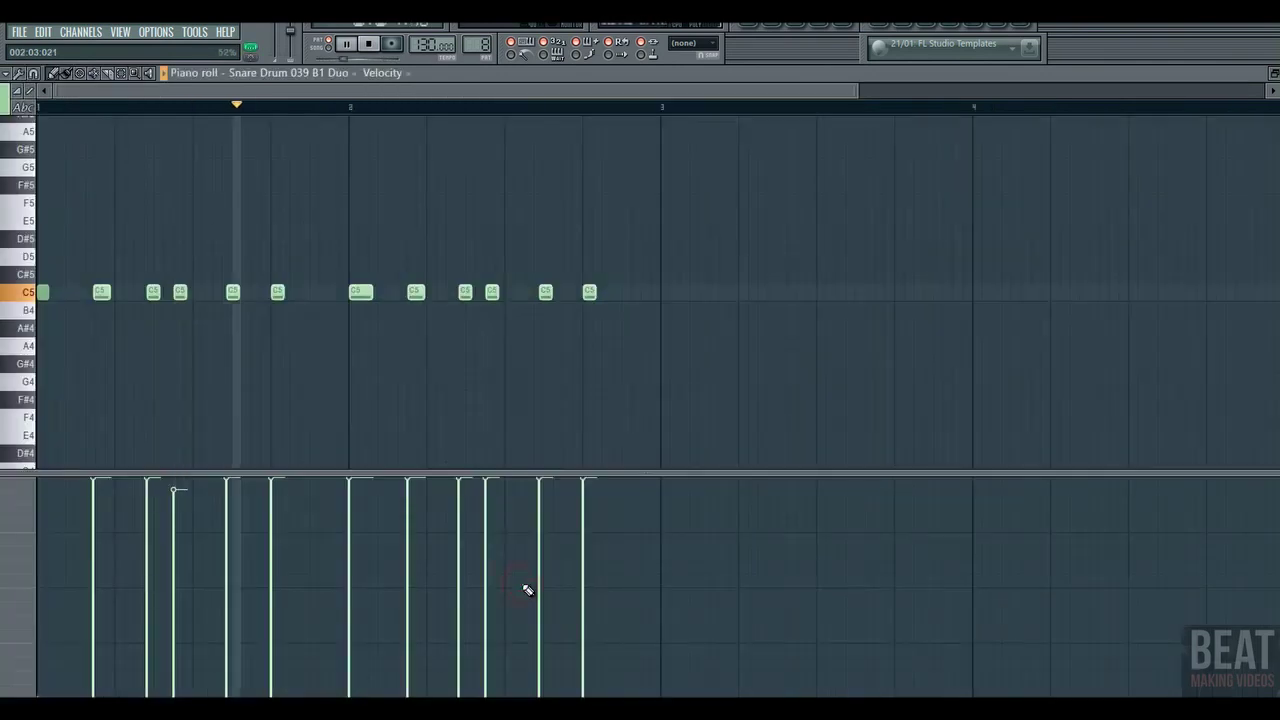
key("space")
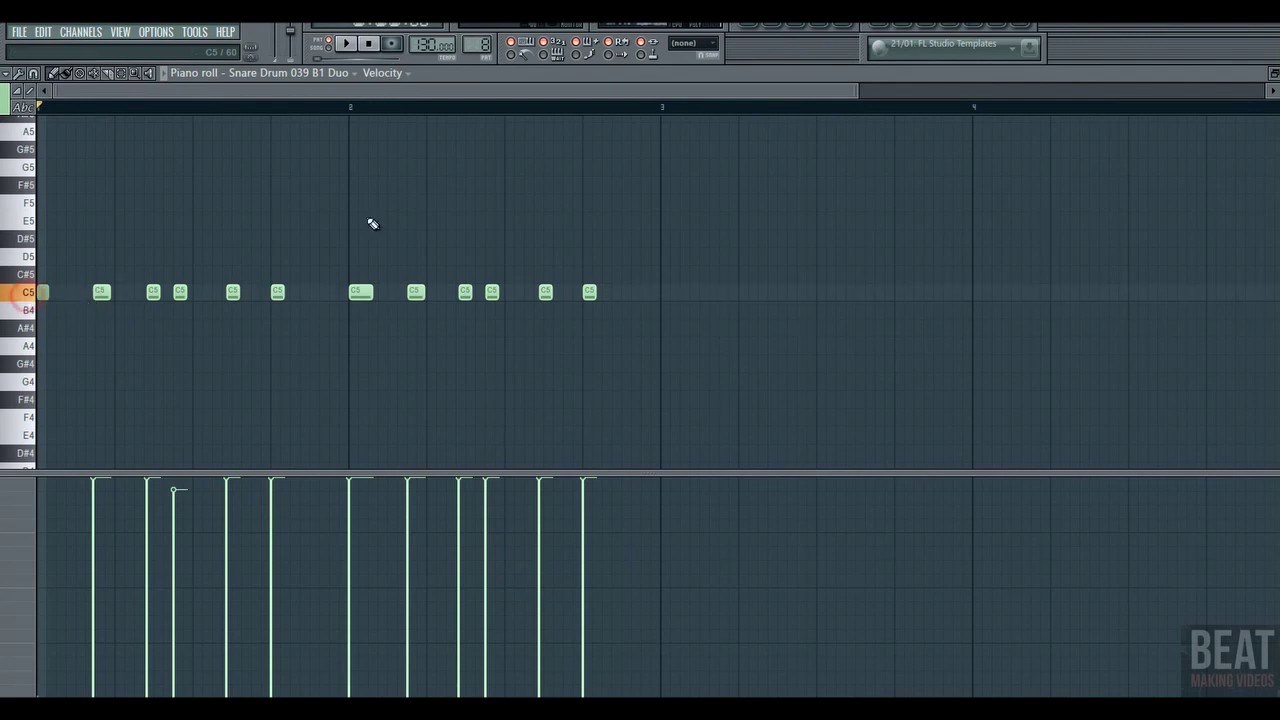
left_click(780, 33)
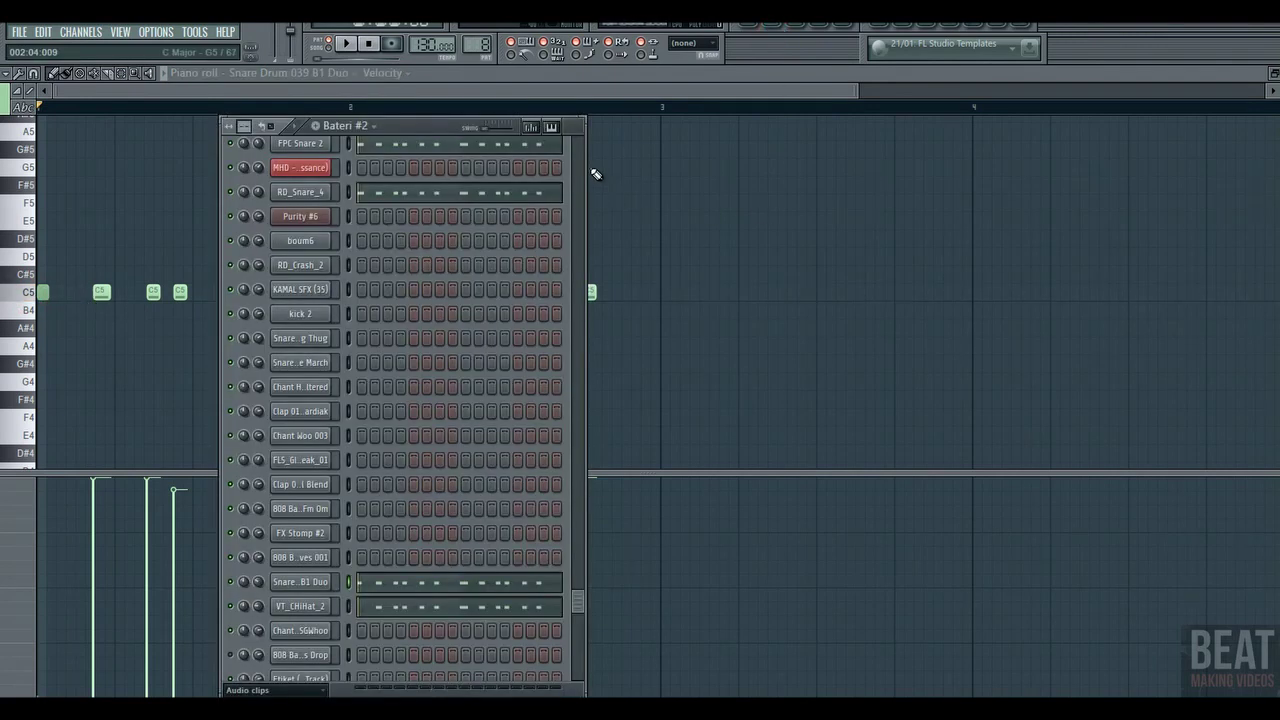
- Examine the RD_Snare_4 and FPC Snare 2 notes of the Bateri #2 pattern in the piano roll, play the pattern and return to the channels
left_click(384, 200)
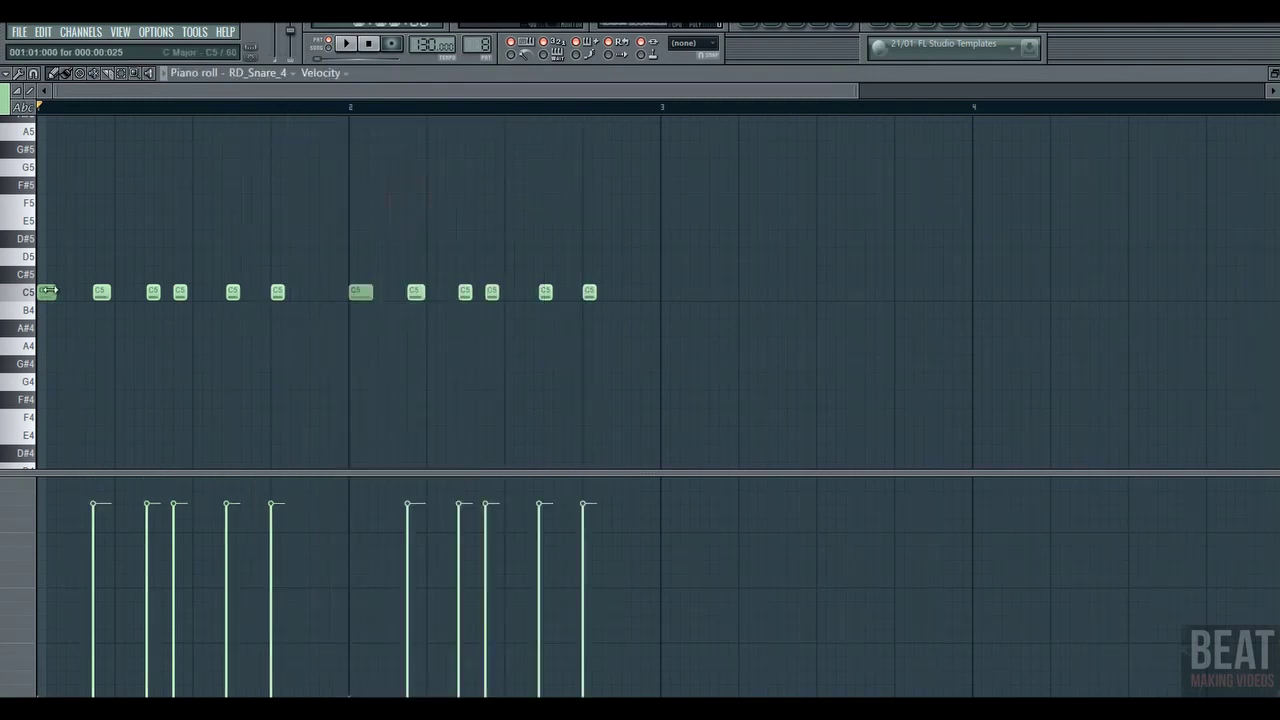
left_click(772, 32)
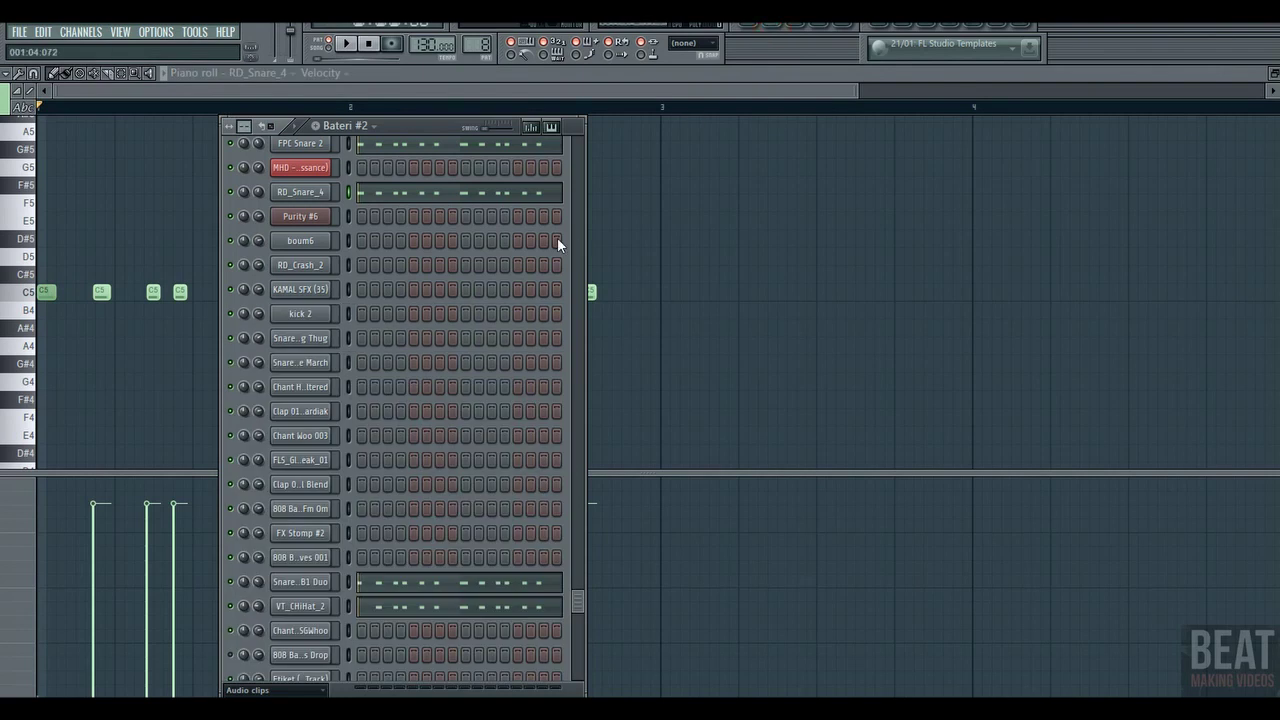
left_click(537, 150)
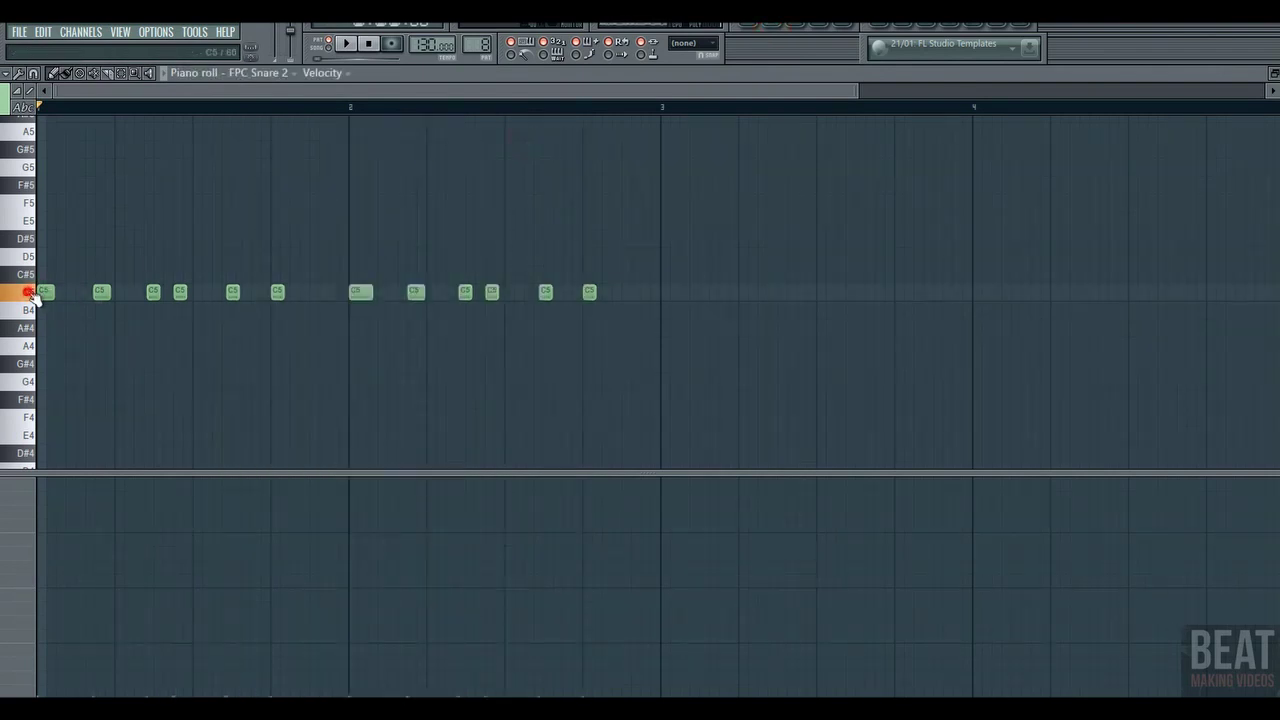
key("space")
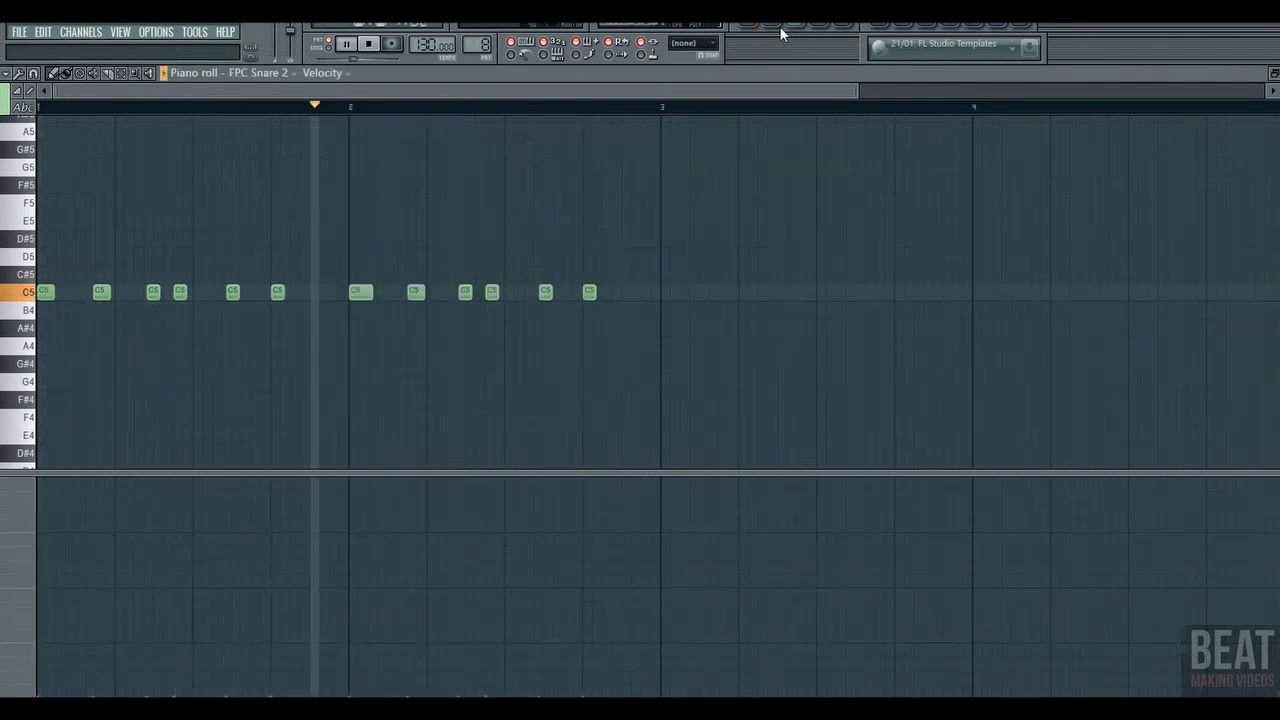
left_click(776, 30)
- Find the Hypersonic 2 #3 channel, examine its notes in the piano roll and return to the channels
scroll(576, 163, "down", 3)
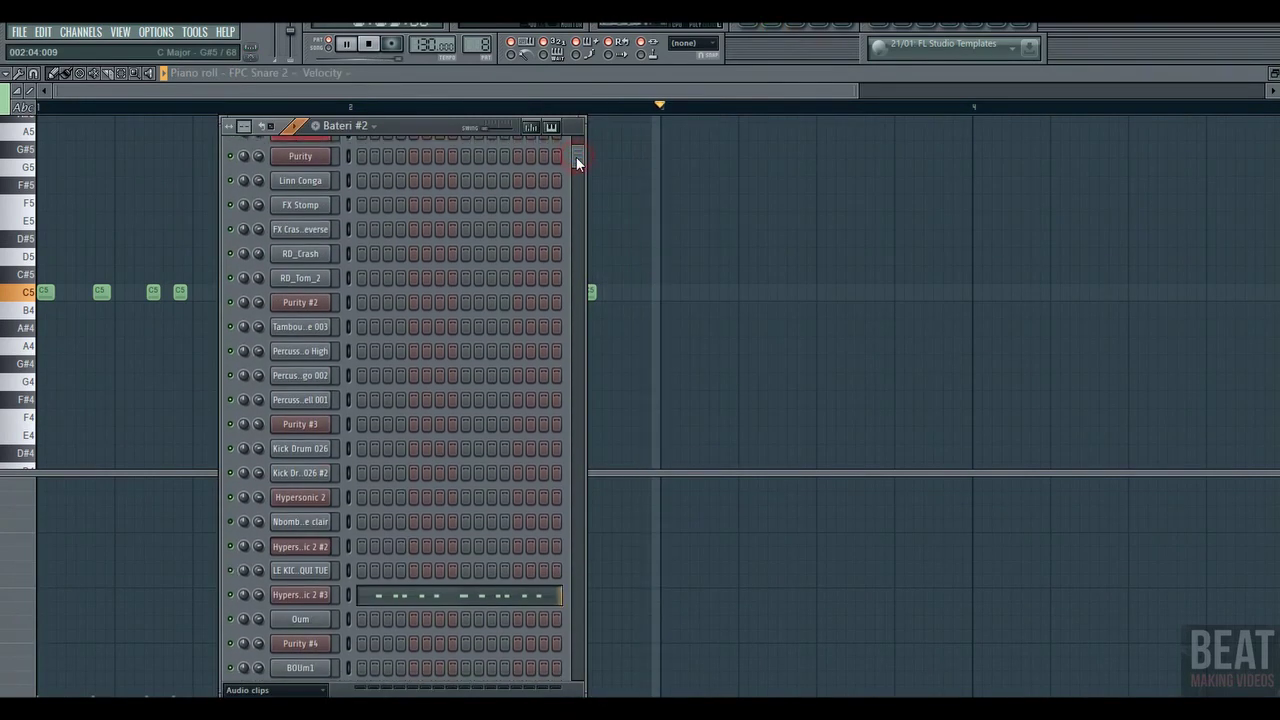
scroll(576, 160, "up", 1)
scroll(573, 164, "down", 1)
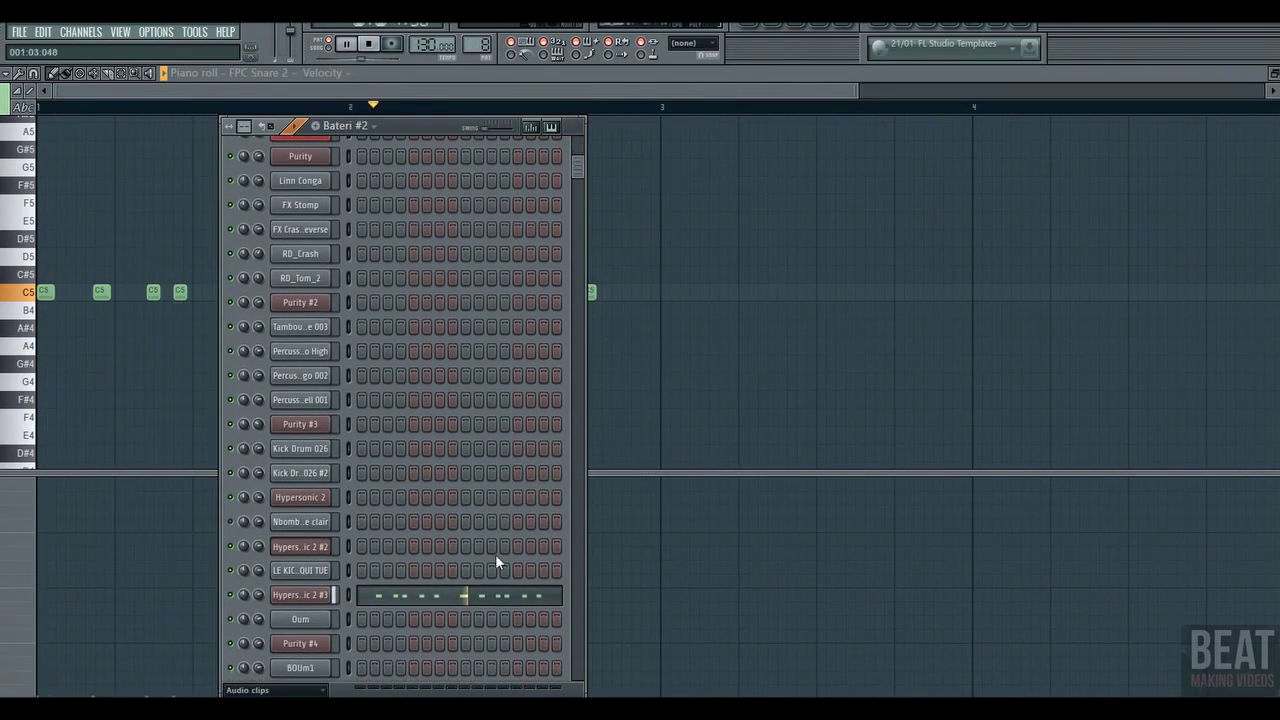
left_click(490, 595)
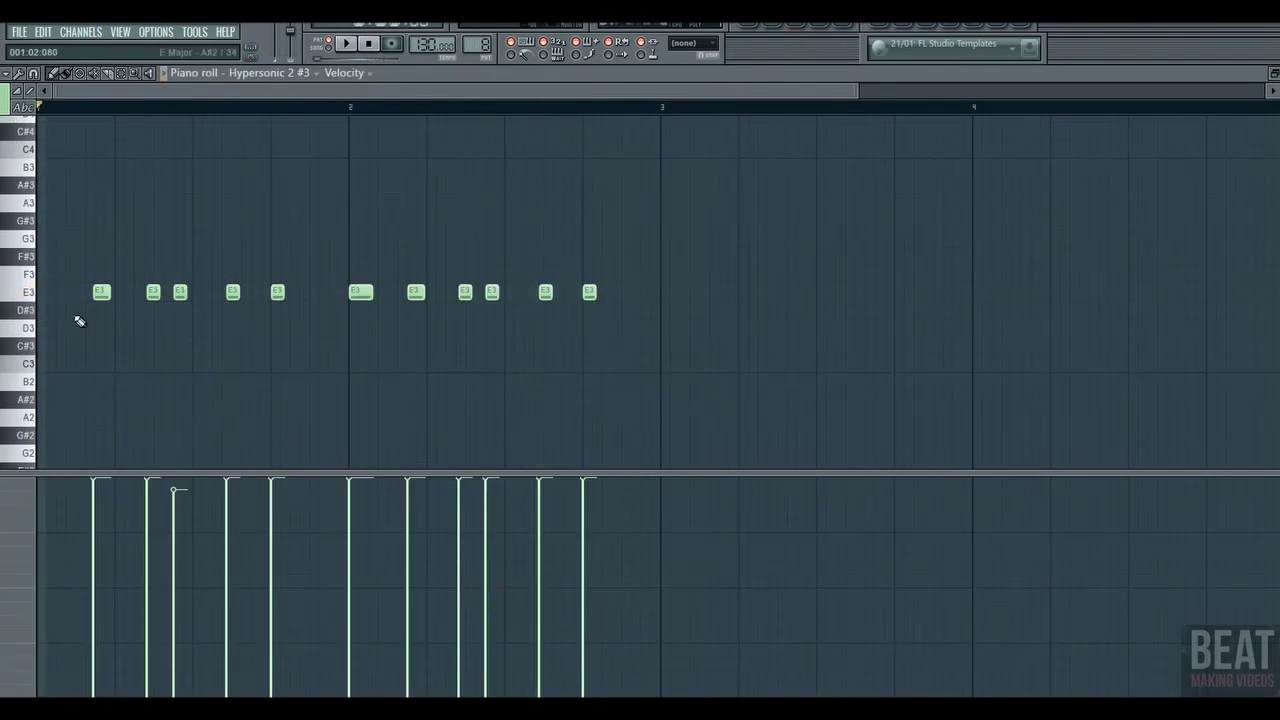
left_click(771, 26)
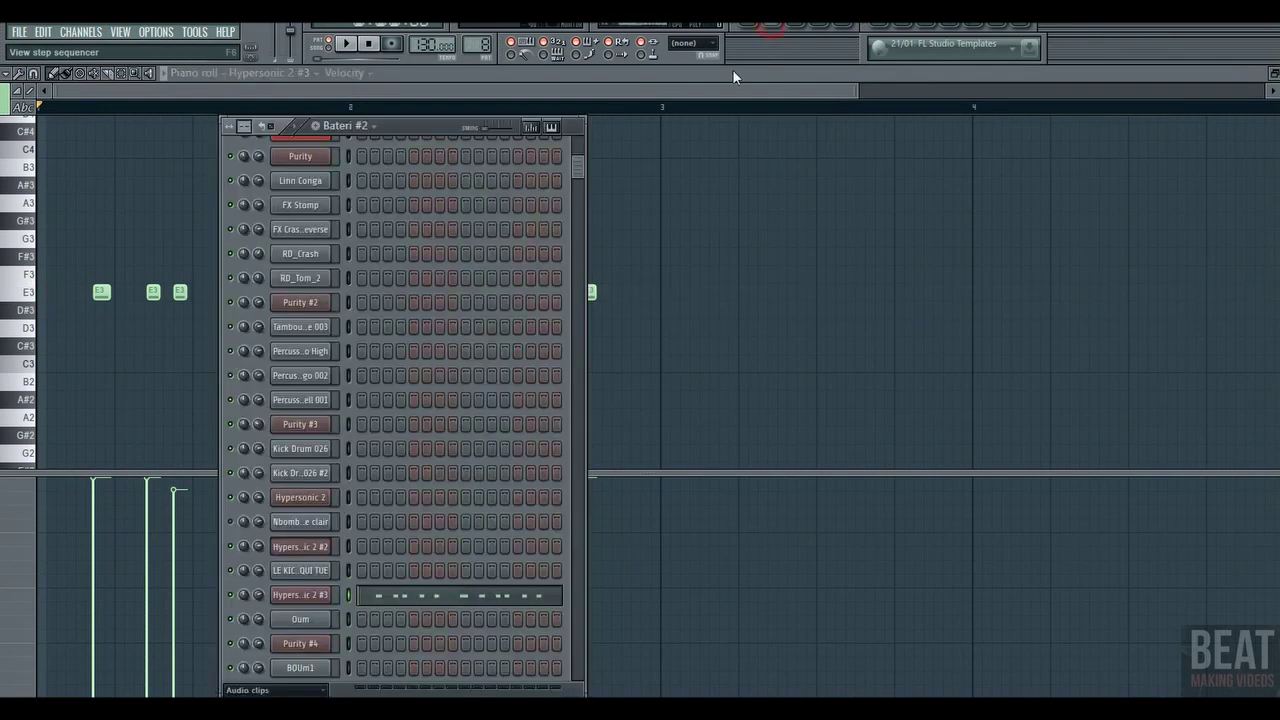
- Show the New Rock Drums patch in the Hypersonic 2 #3 instrument, and play the Bateri #2 pattern from its piano roll
left_click(303, 594)
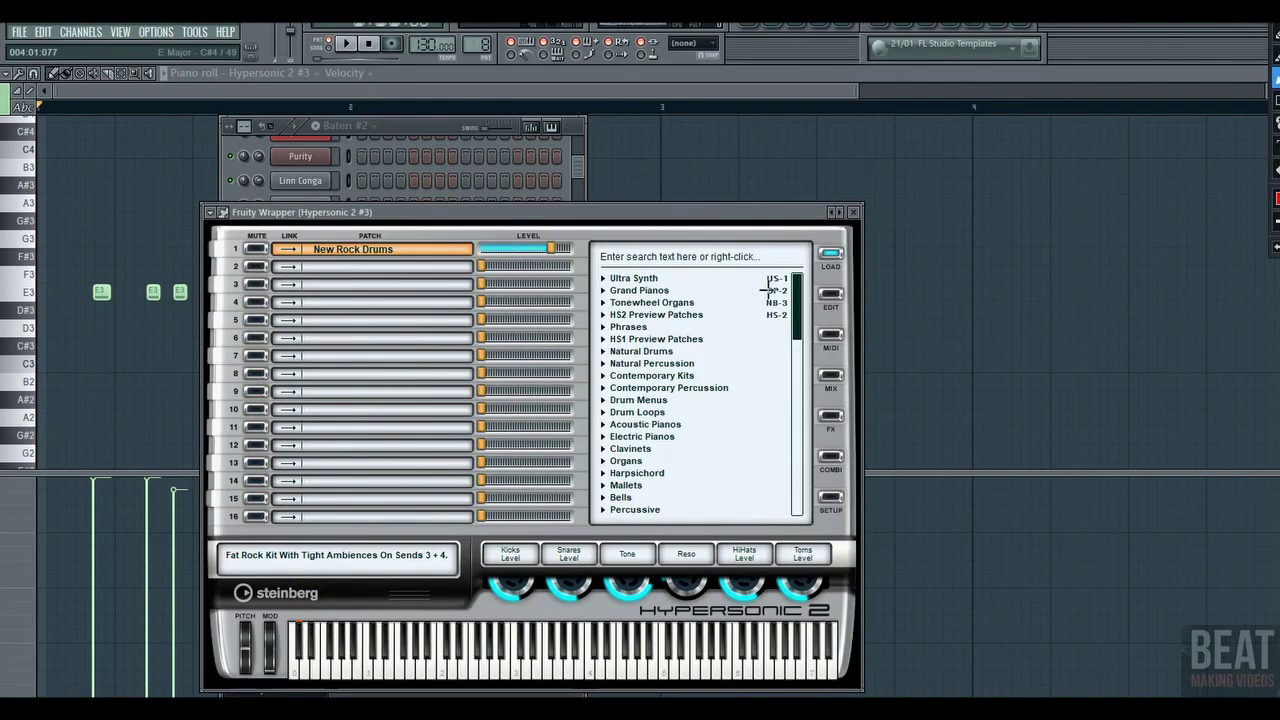
left_click_drag(635, 236, 484, 247)
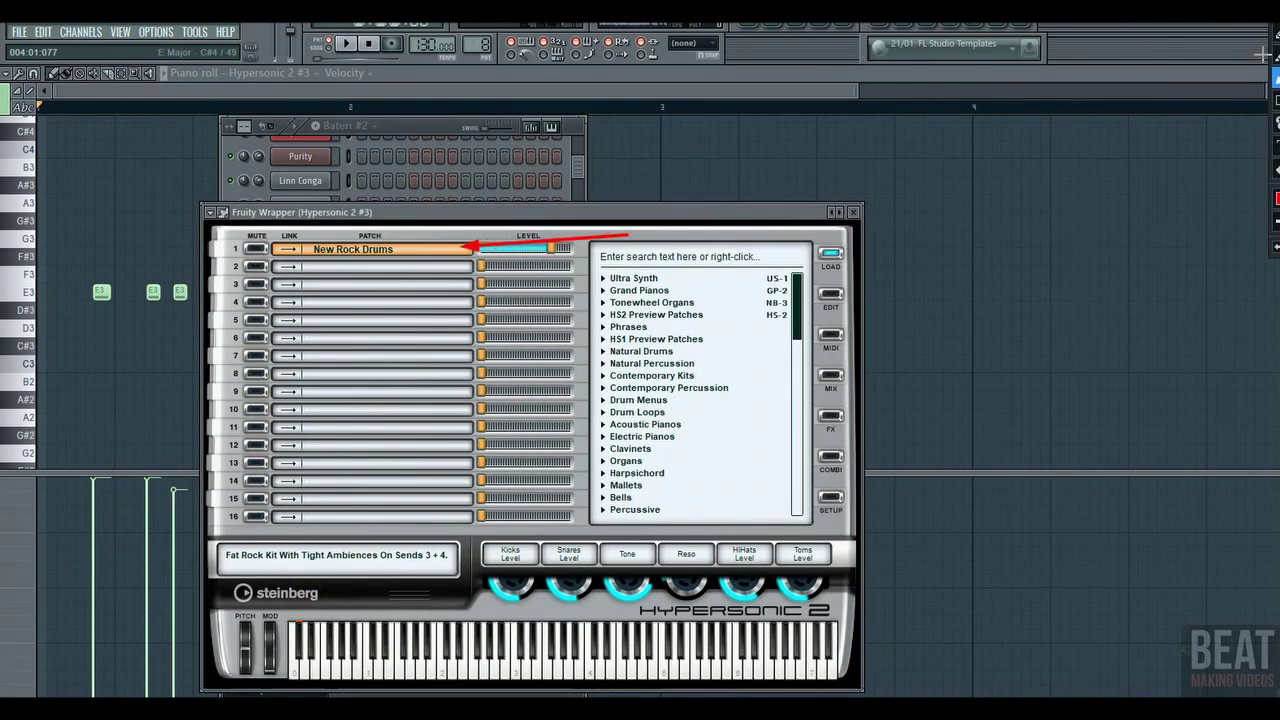
key("Escape")
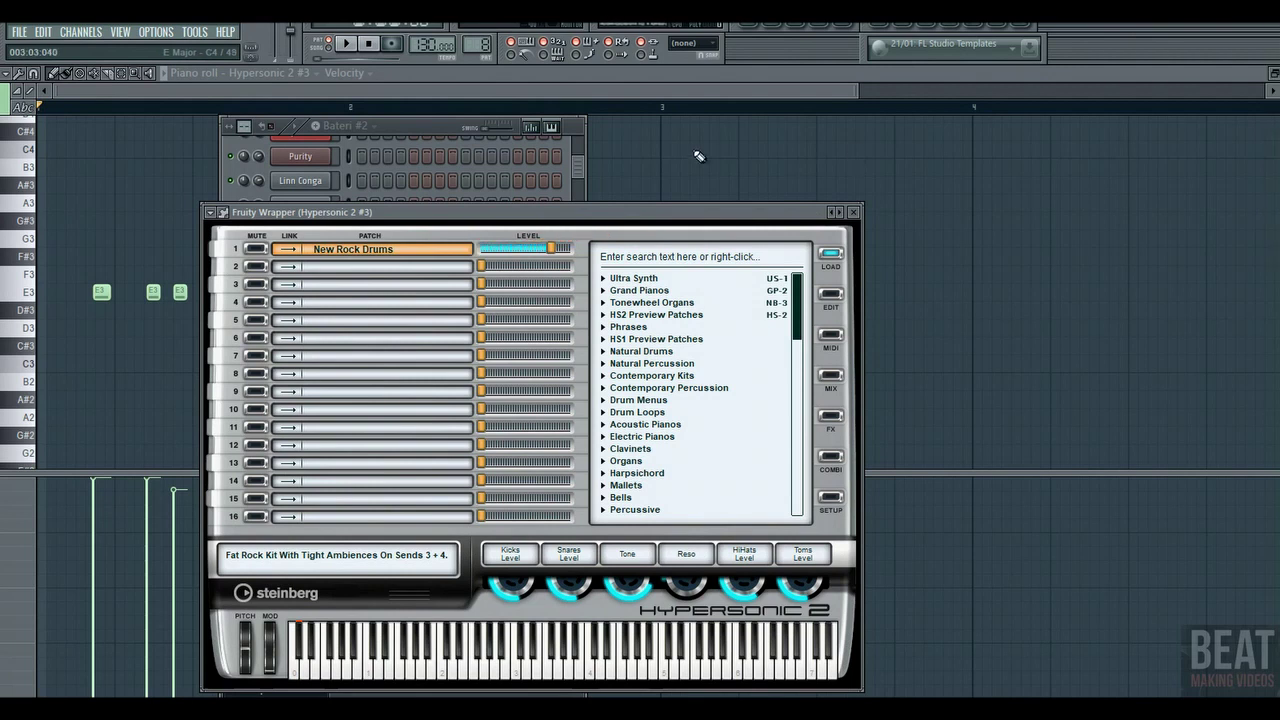
left_click(633, 93)
key("space")
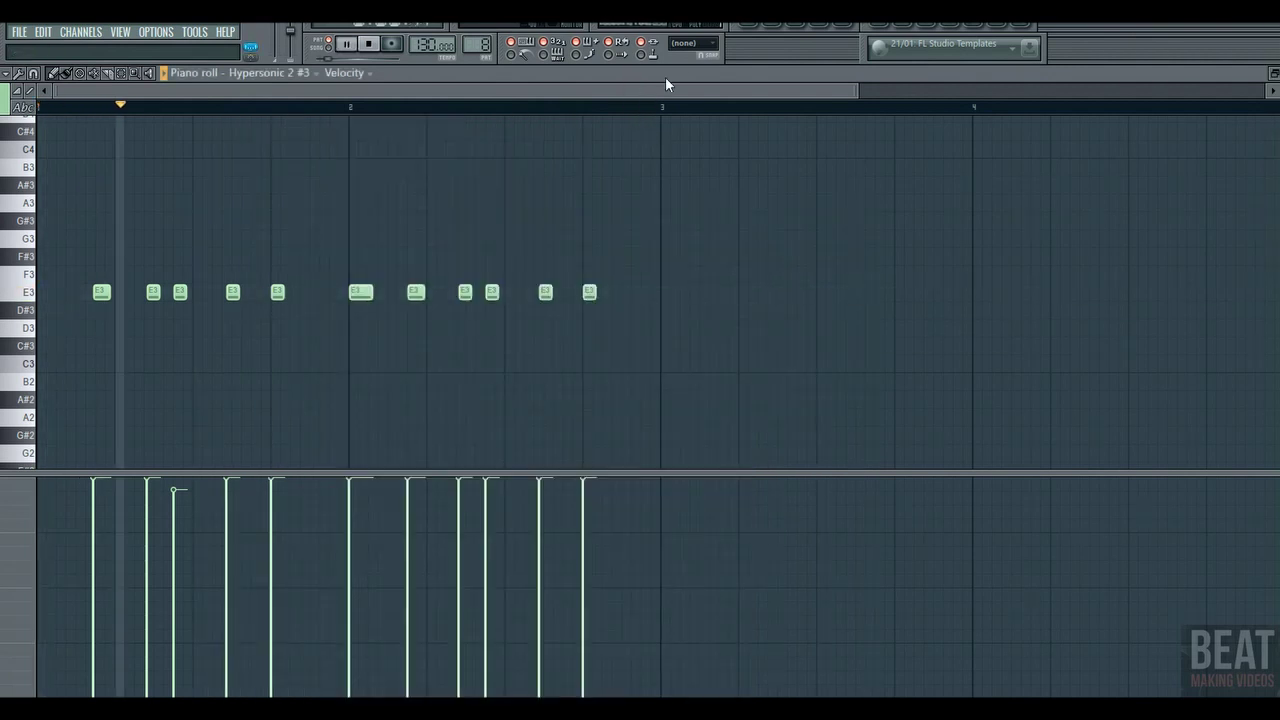
- Return to the playlist, play from bar 12, unmute the Kick, Roulade and Track 8 tracks and stop playback
left_click(750, 24)
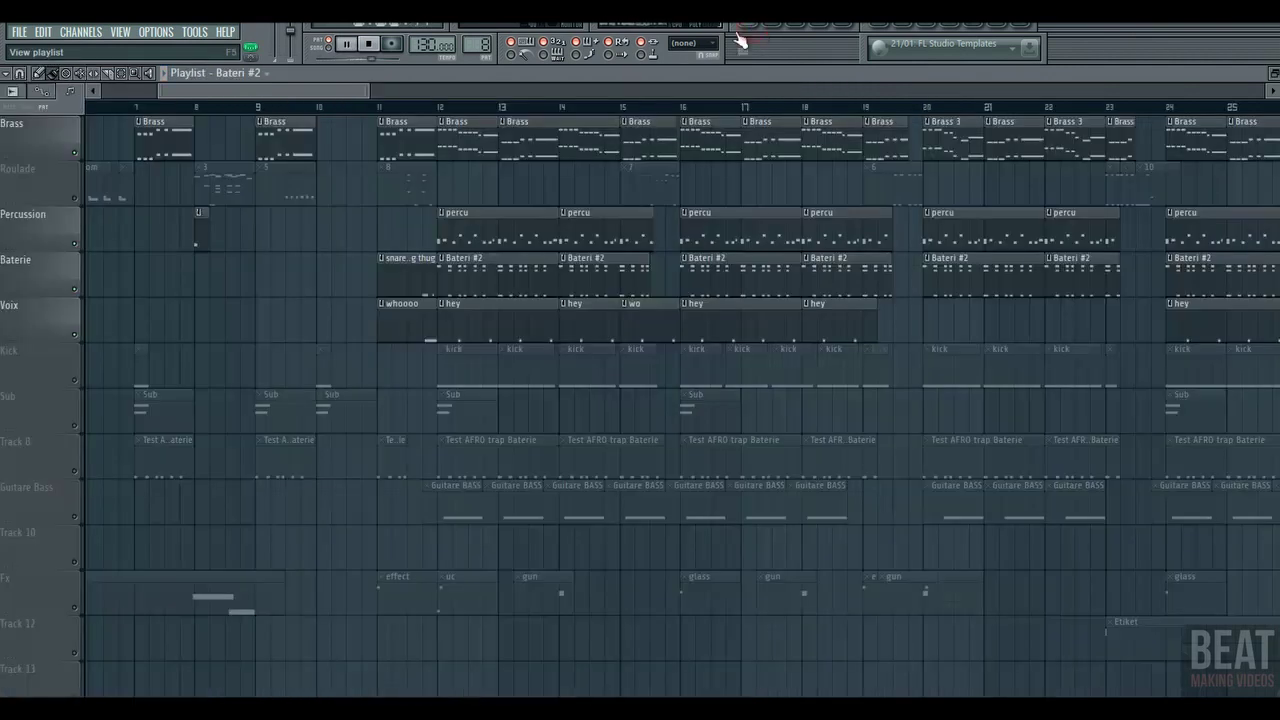
left_click(443, 108)
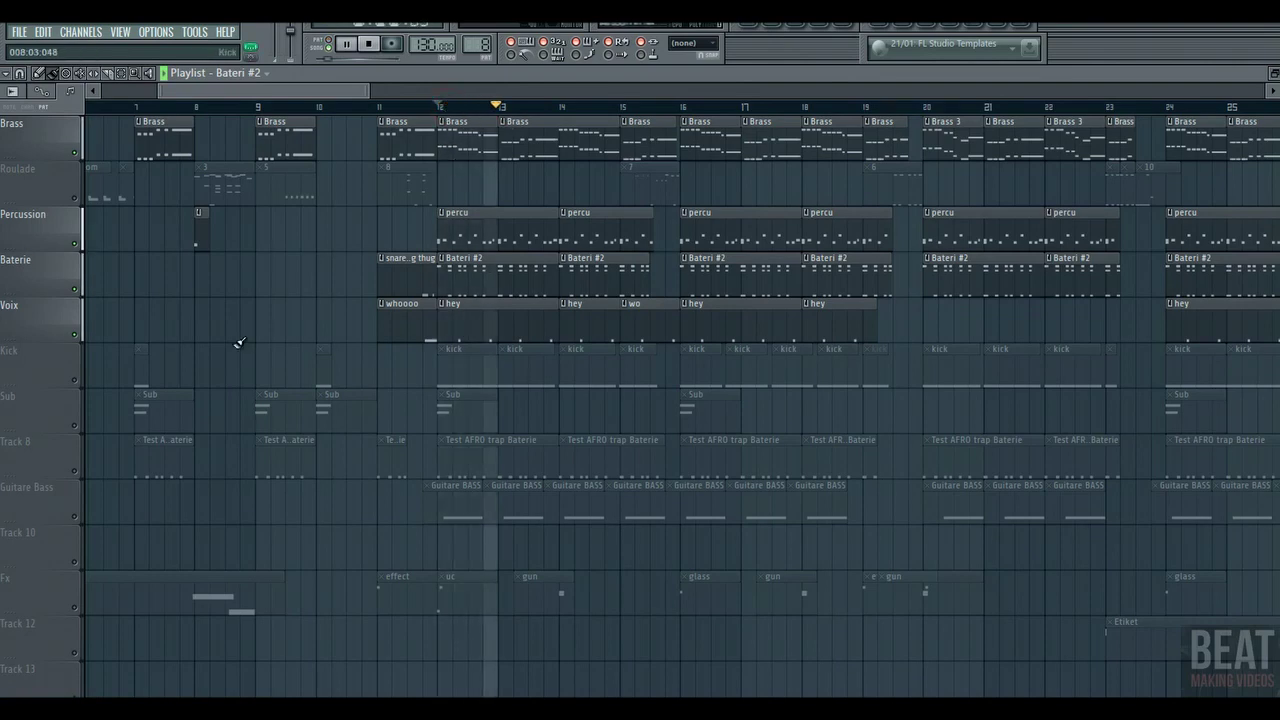
left_click(76, 382)
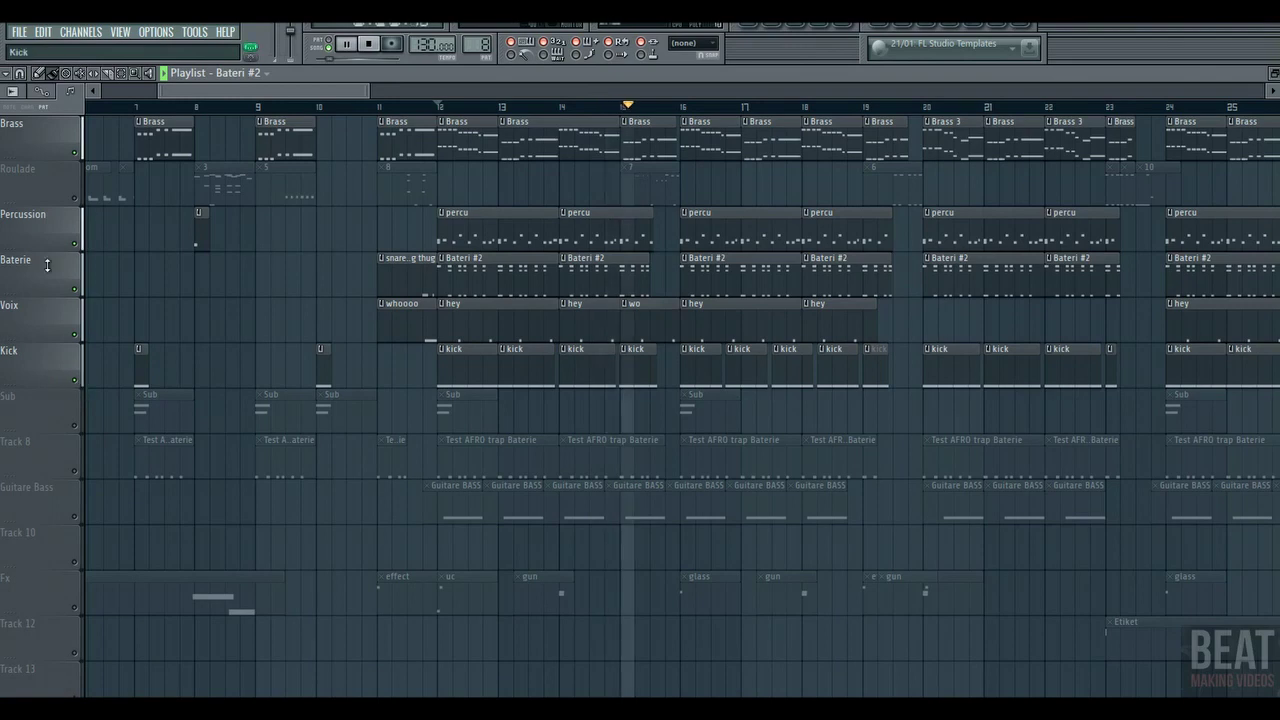
left_click(75, 196)
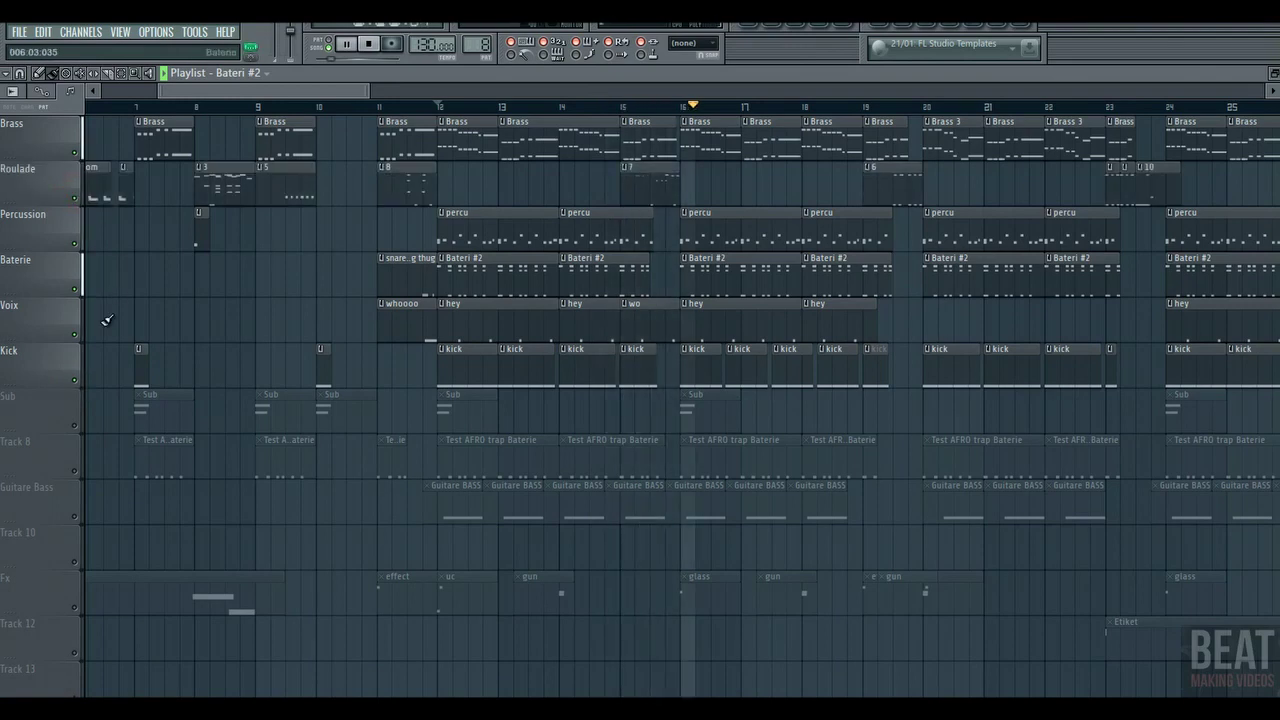
left_click(77, 472)
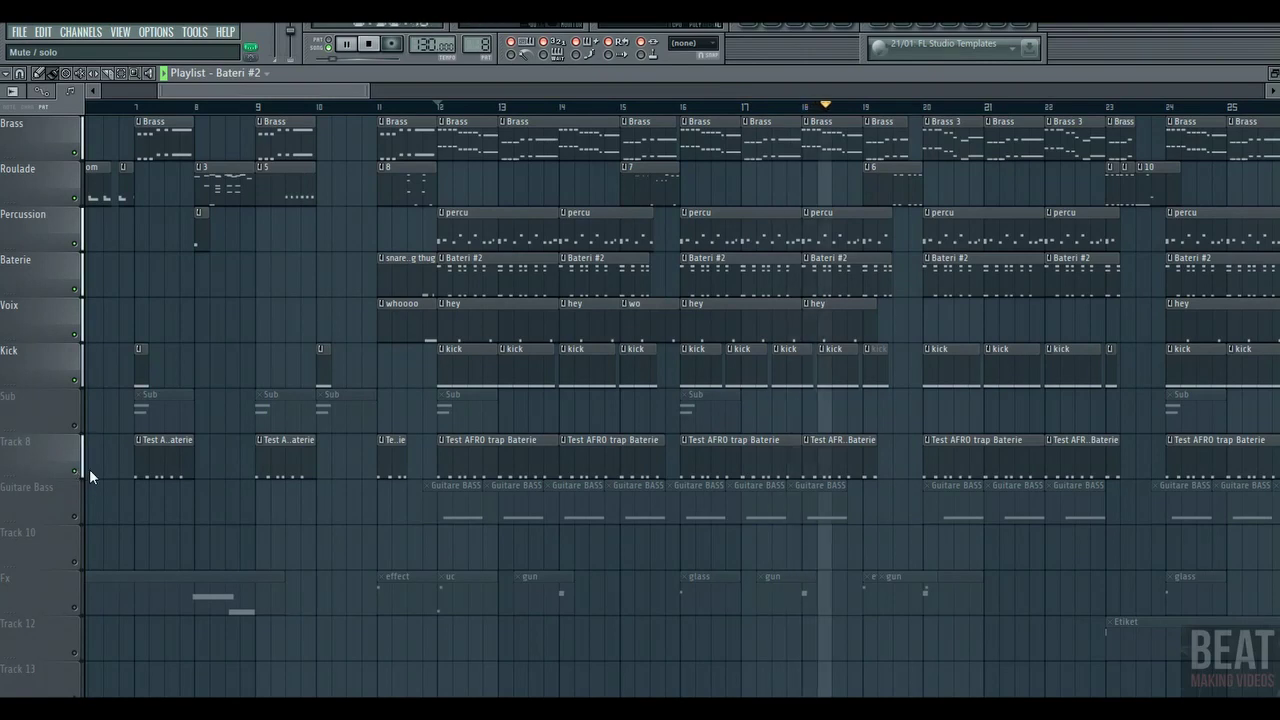
key("space")
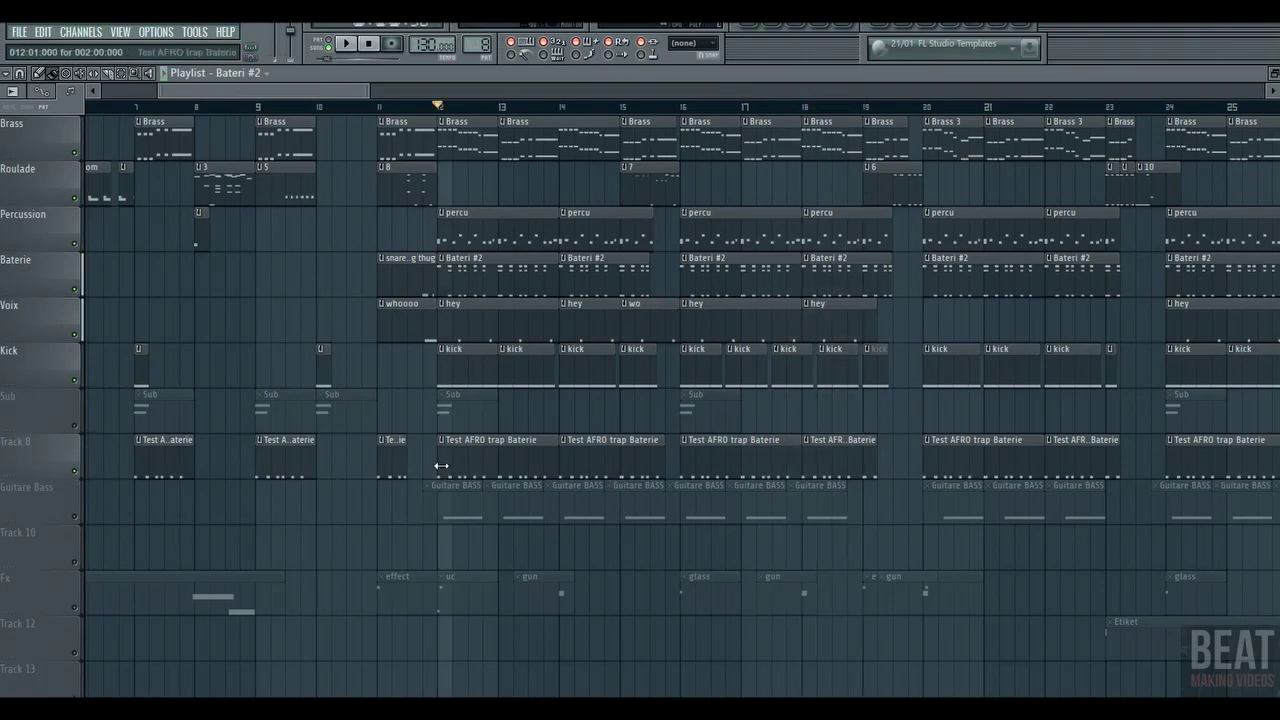
- Select the Test AFRO trap Baterie pattern, examine its Snare Young Thug notes in the piano roll and play the pattern alone
left_click(500, 450)
right_click(83, 474)
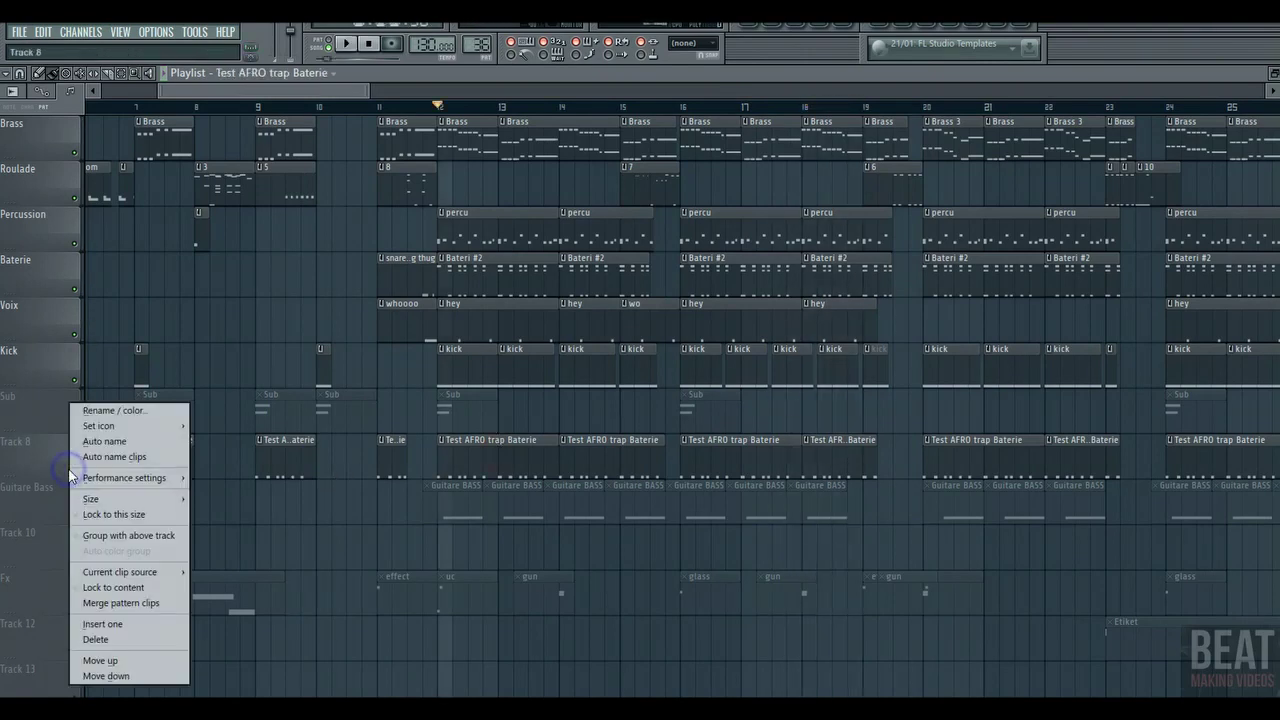
left_click(343, 44)
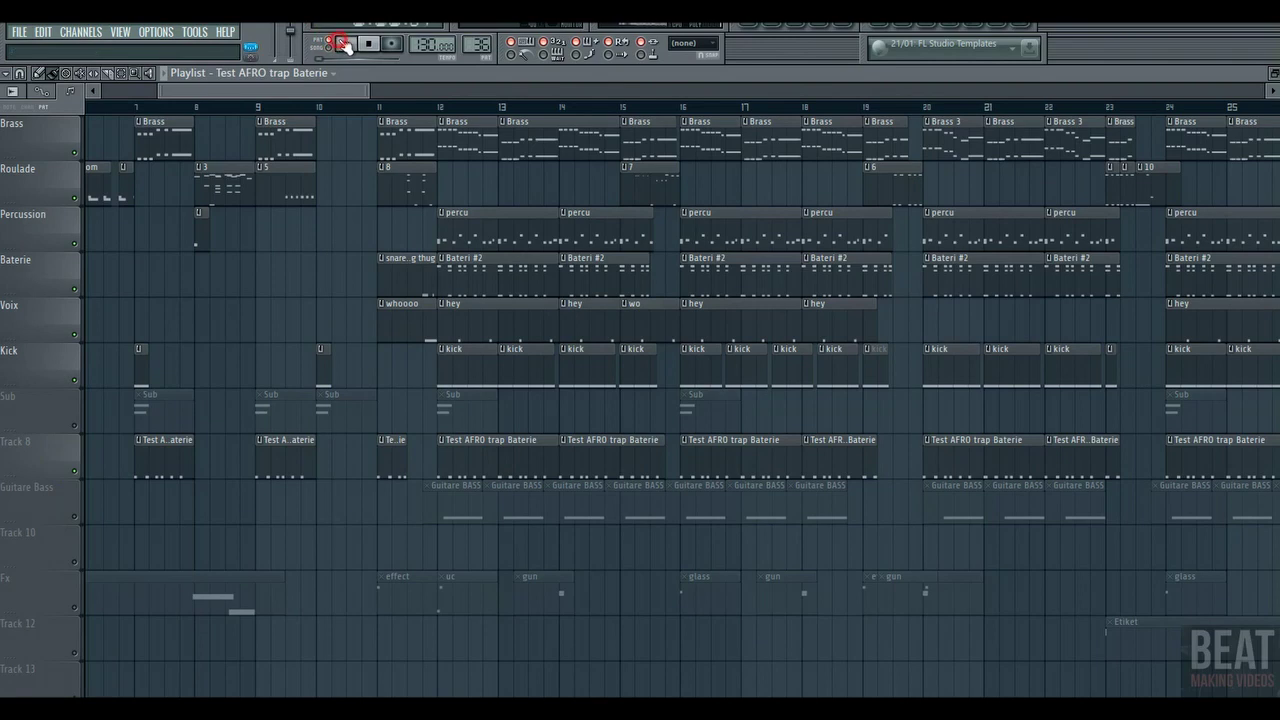
left_click(775, 26)
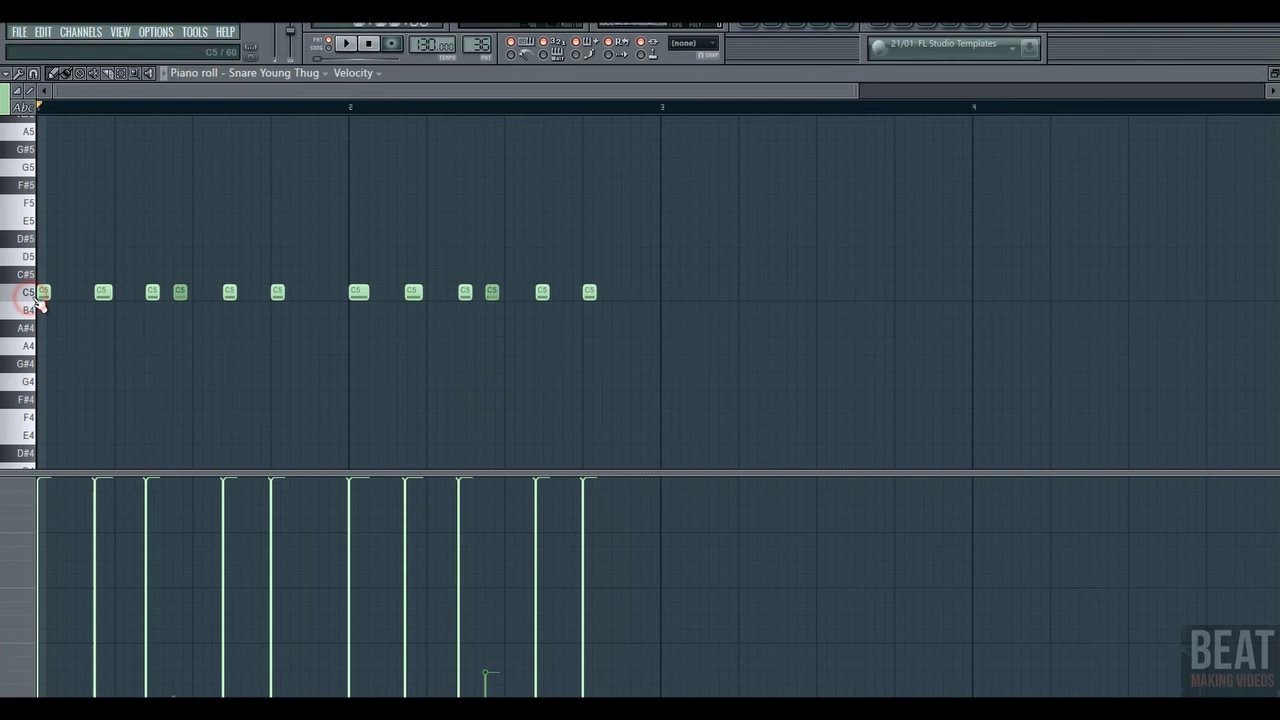
key("space")
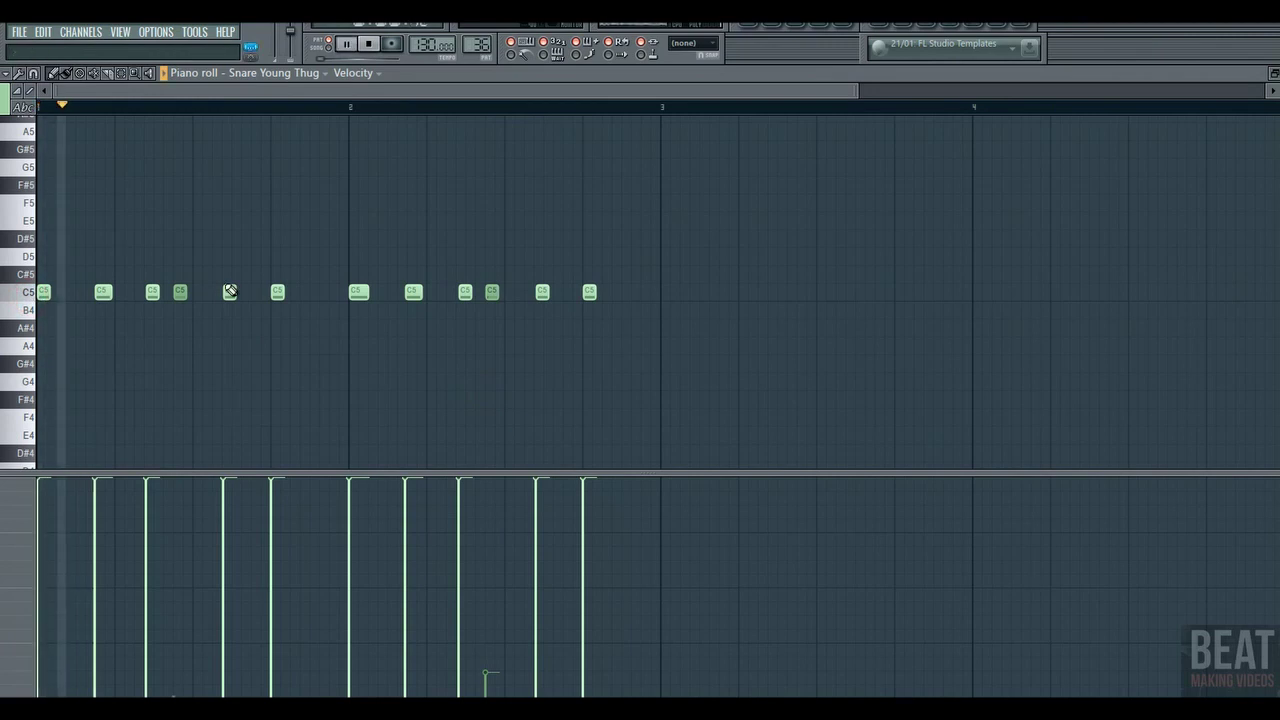
key("space")
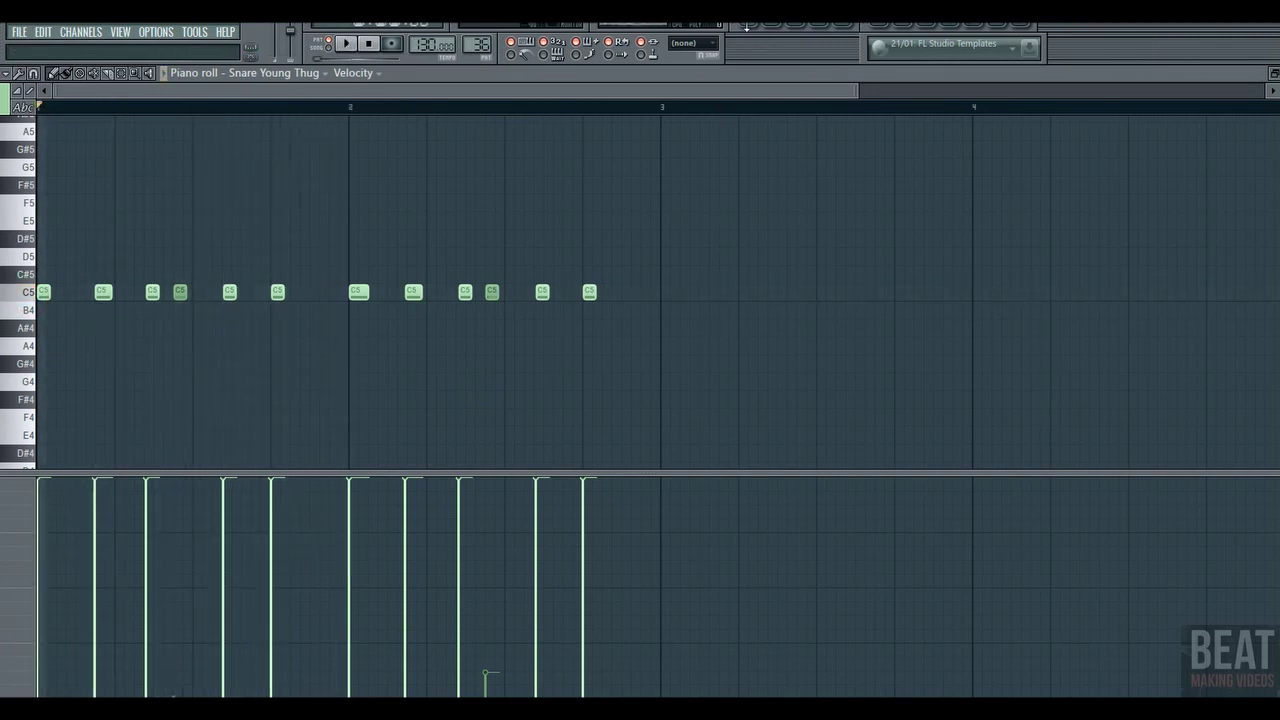
- Return to the playlist, unmute the Sub track and play the song briefly from bar 12
left_click(751, 27)
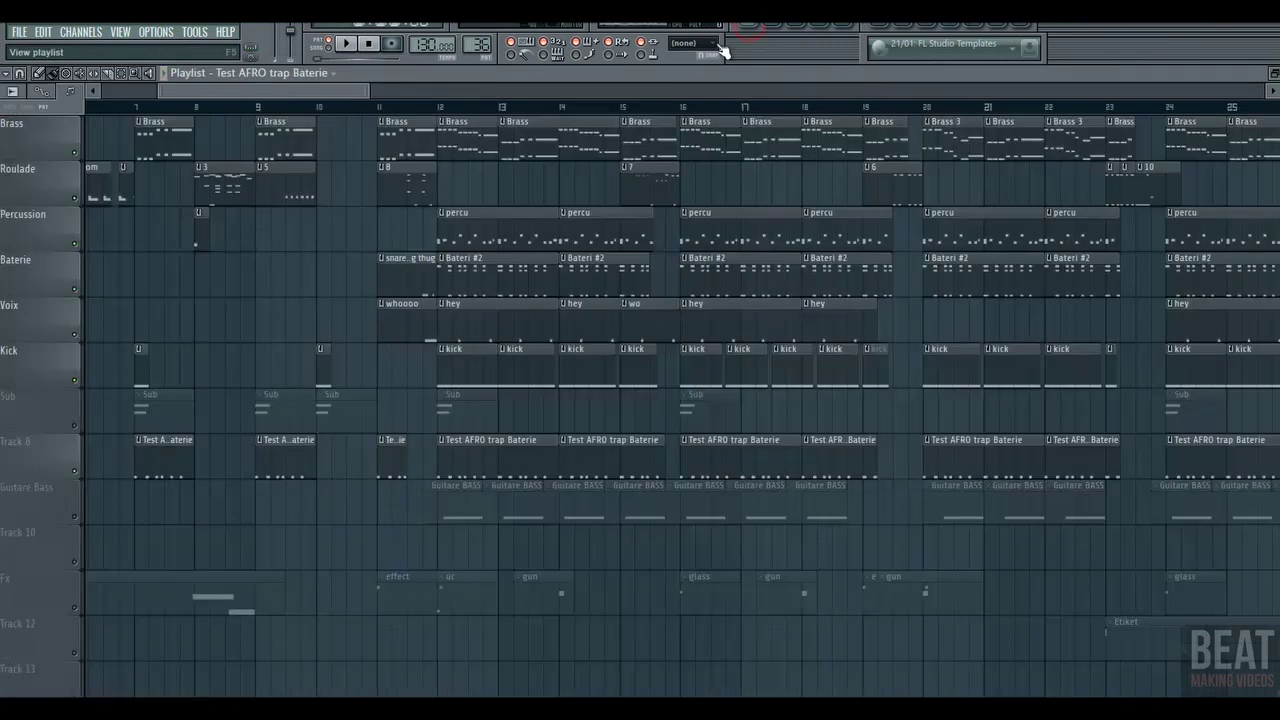
left_click(439, 108)
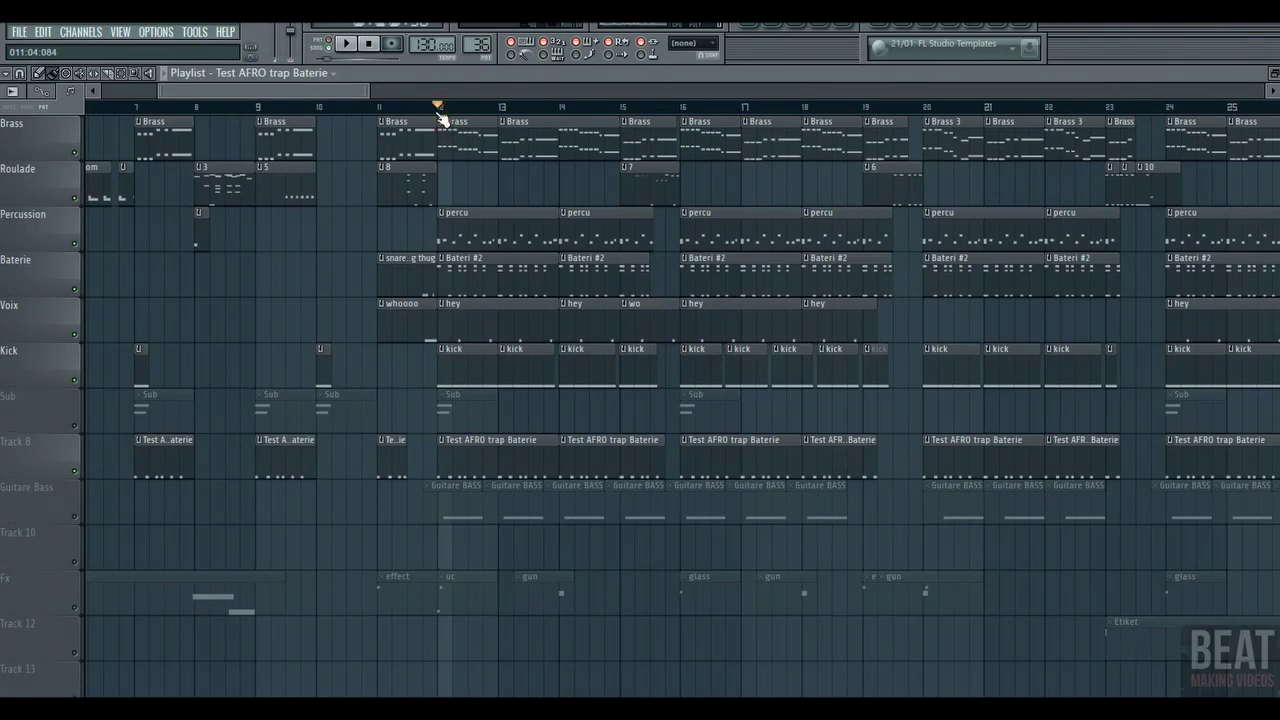
left_click(70, 424)
key("space")
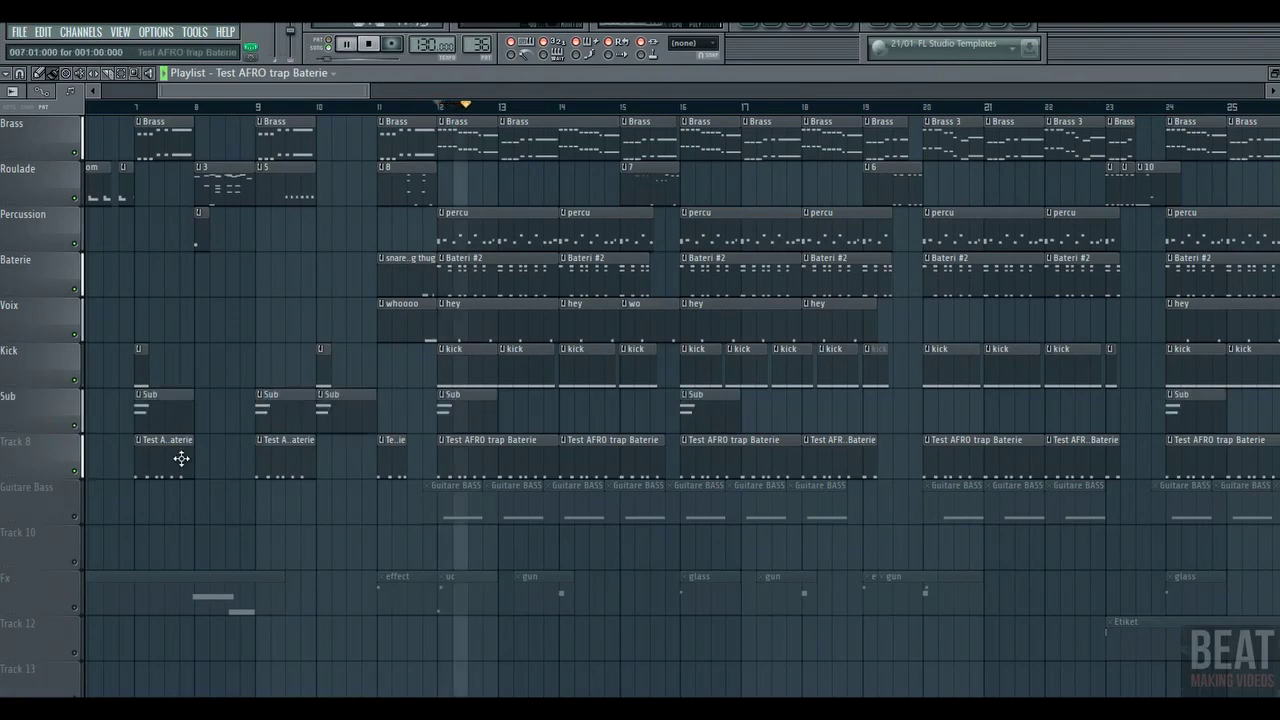
key("space")
- Select the Sub pattern, examine its Snare Drum 064 Future March notes, find the RD_Crash channel and start playback
left_click(451, 414)
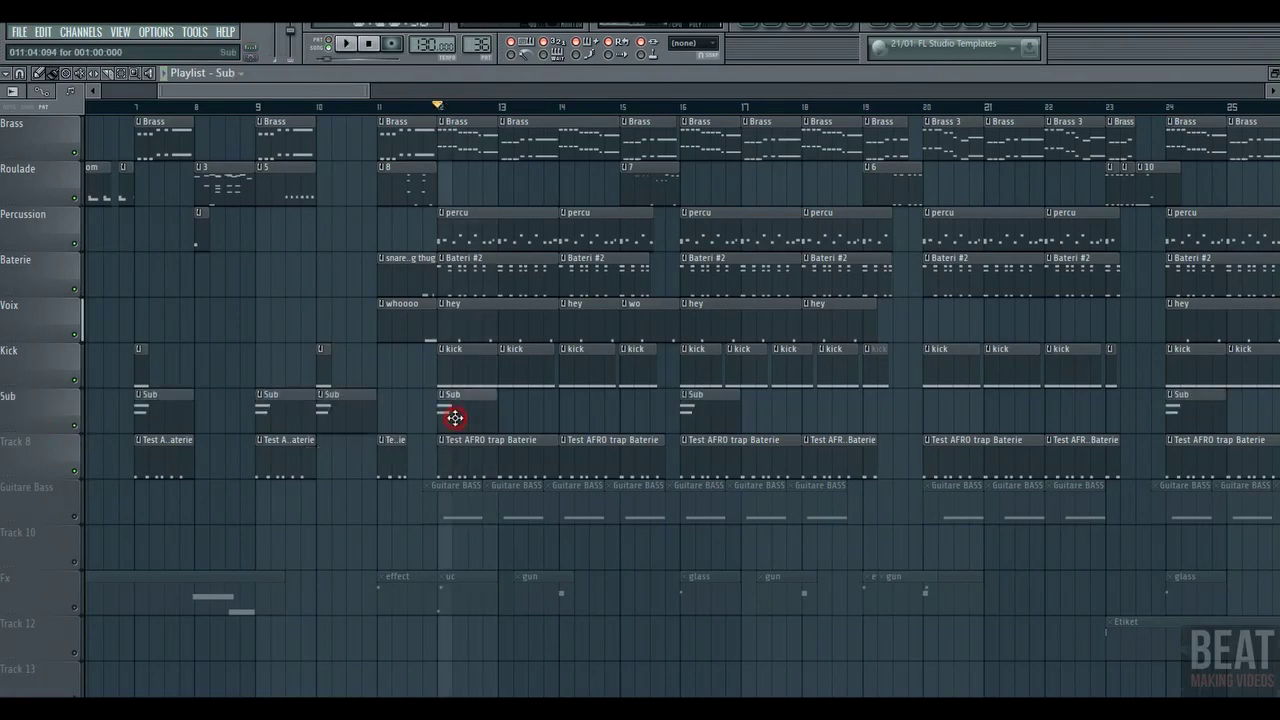
left_click(776, 30)
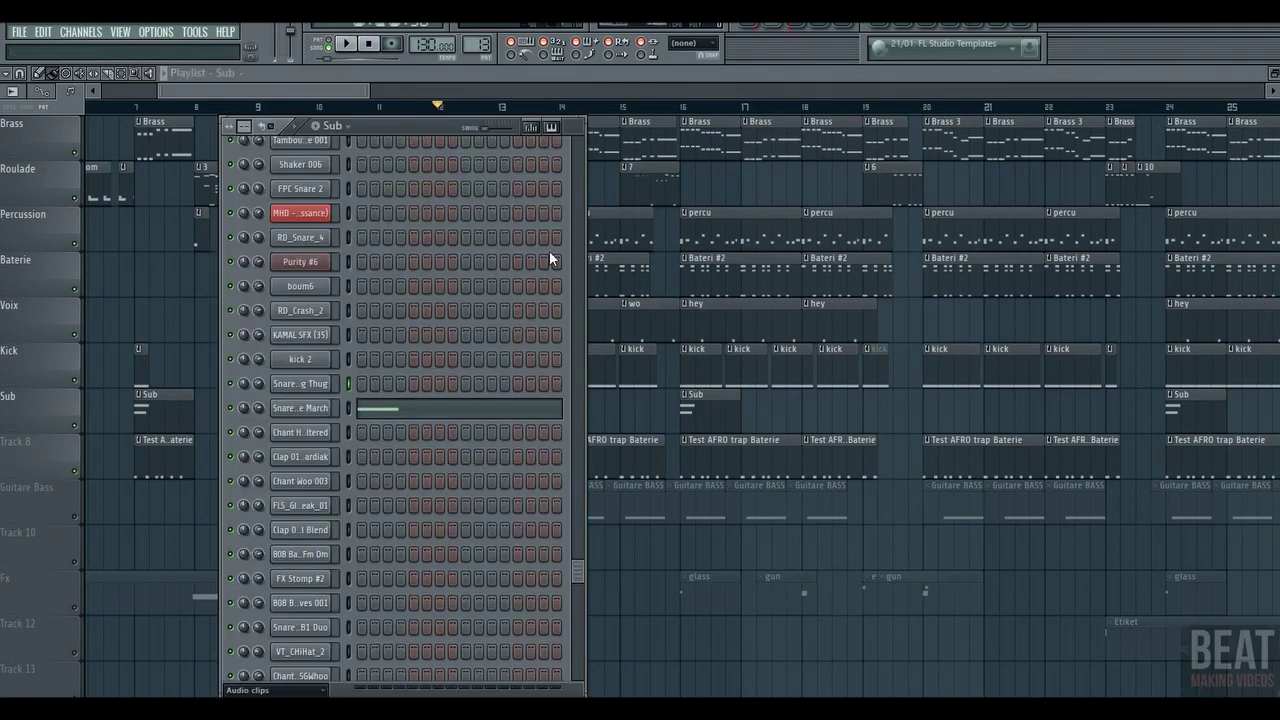
left_click(421, 413)
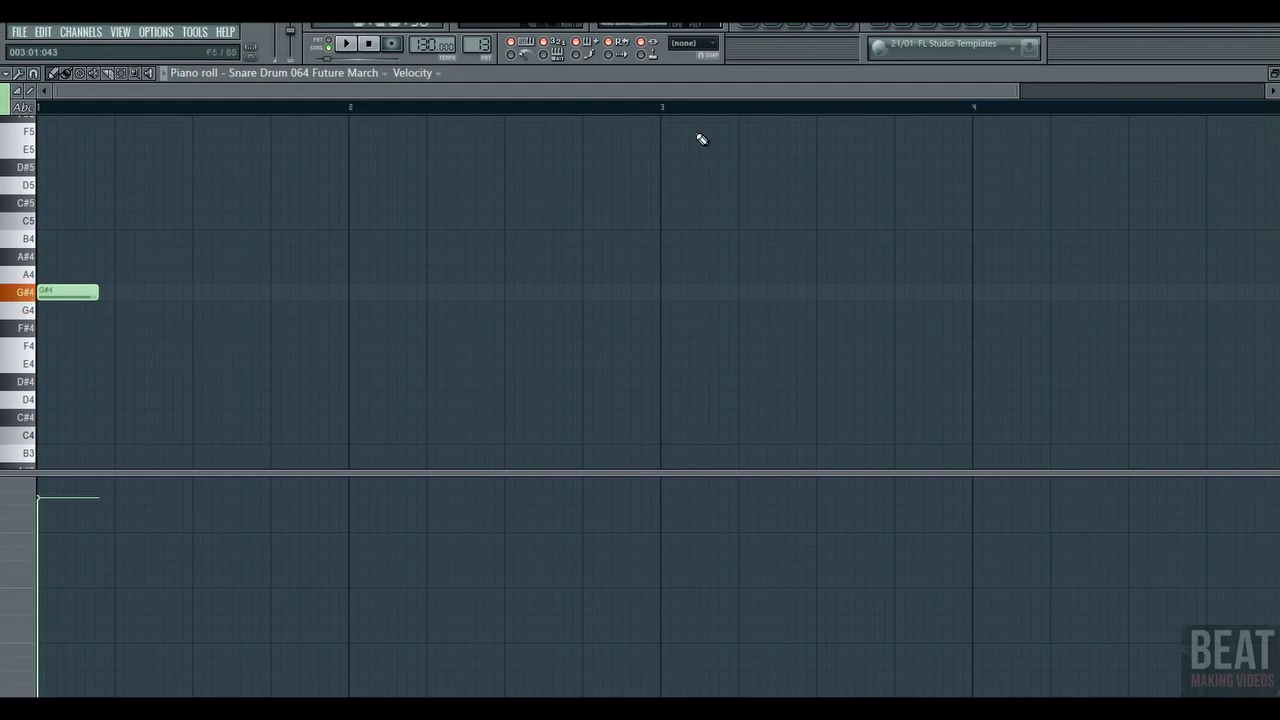
left_click(779, 33)
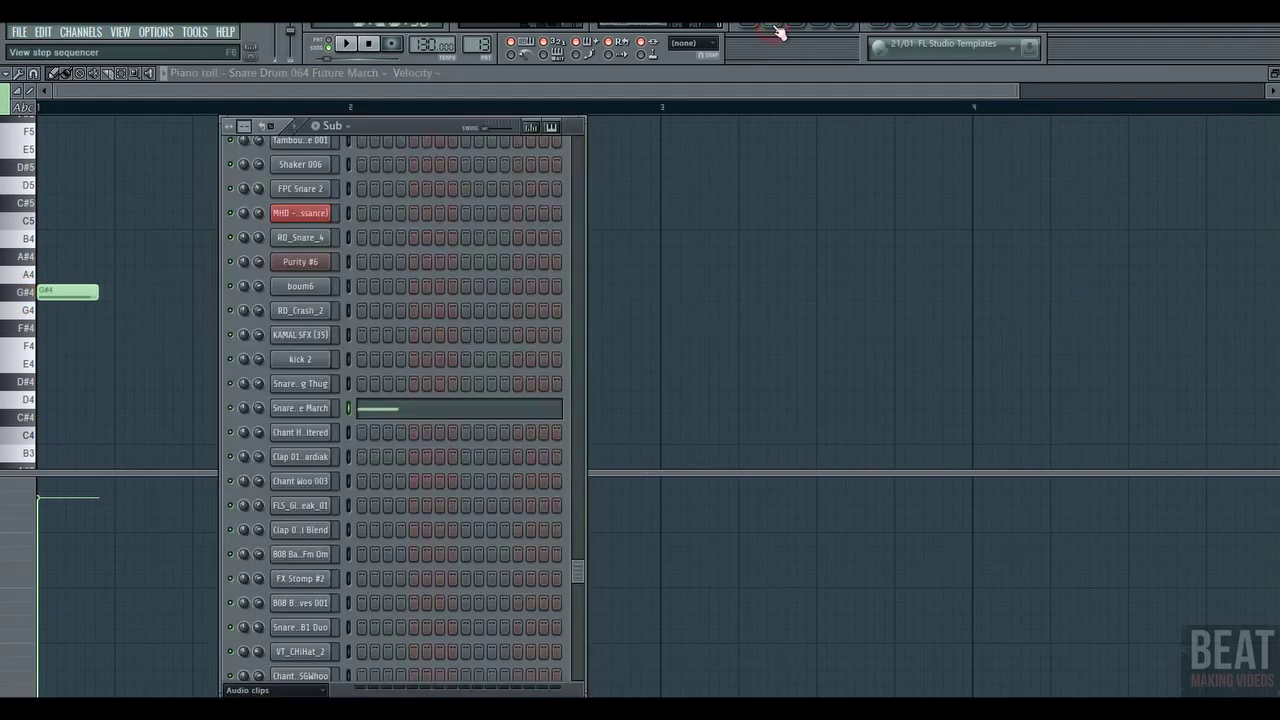
scroll(349, 240, "up", 10)
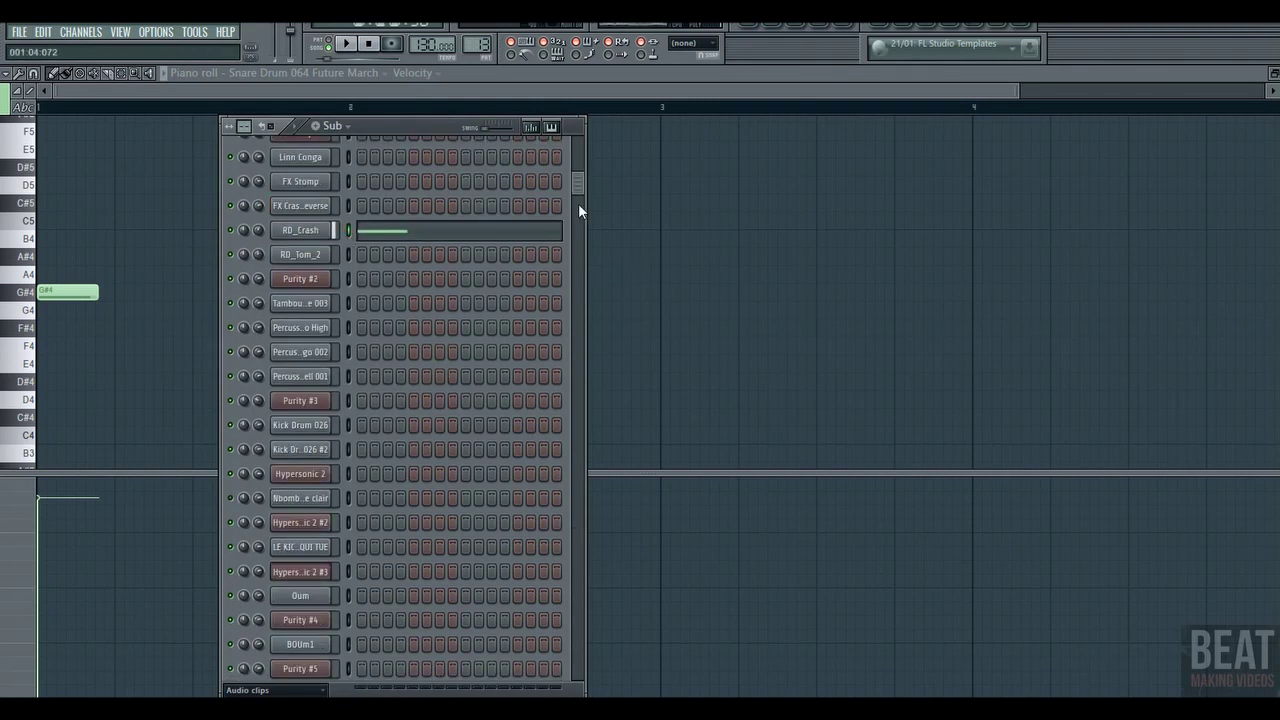
key("space")
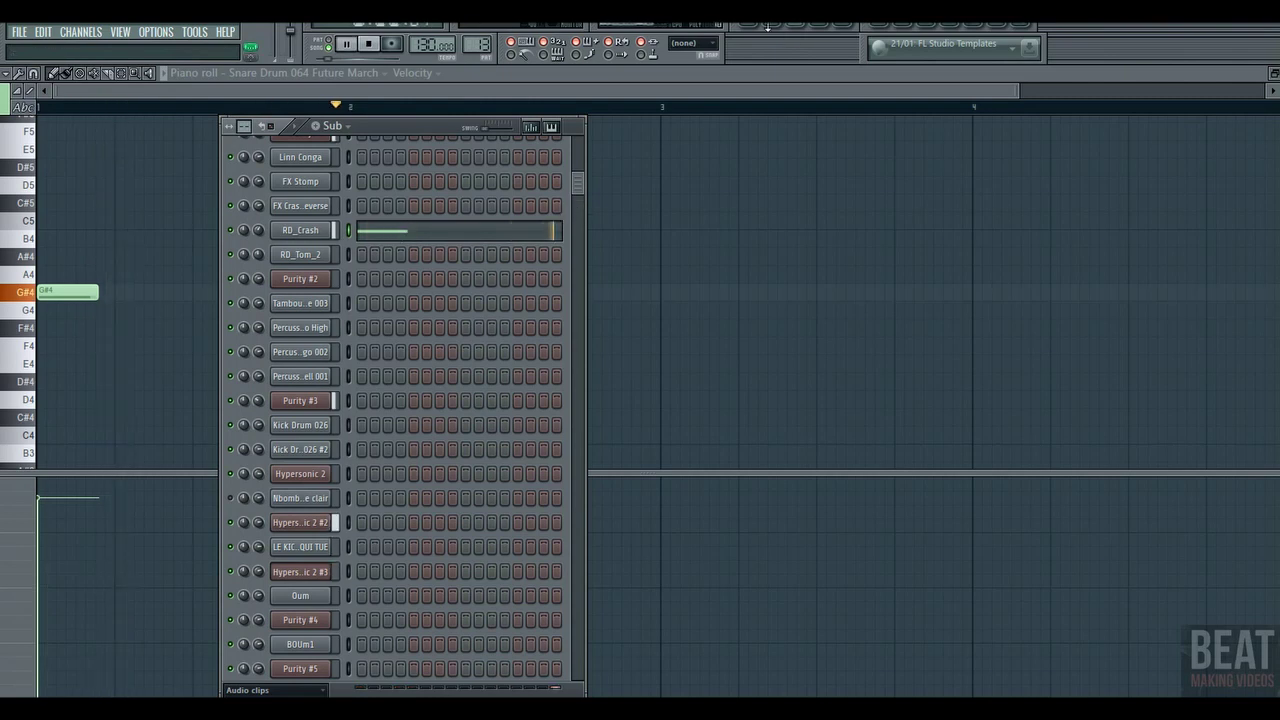
- Unmute the Guitare Bass track in the playlist, bring up the Guitare BASS pattern's channels and play the pattern alone
key("F6")
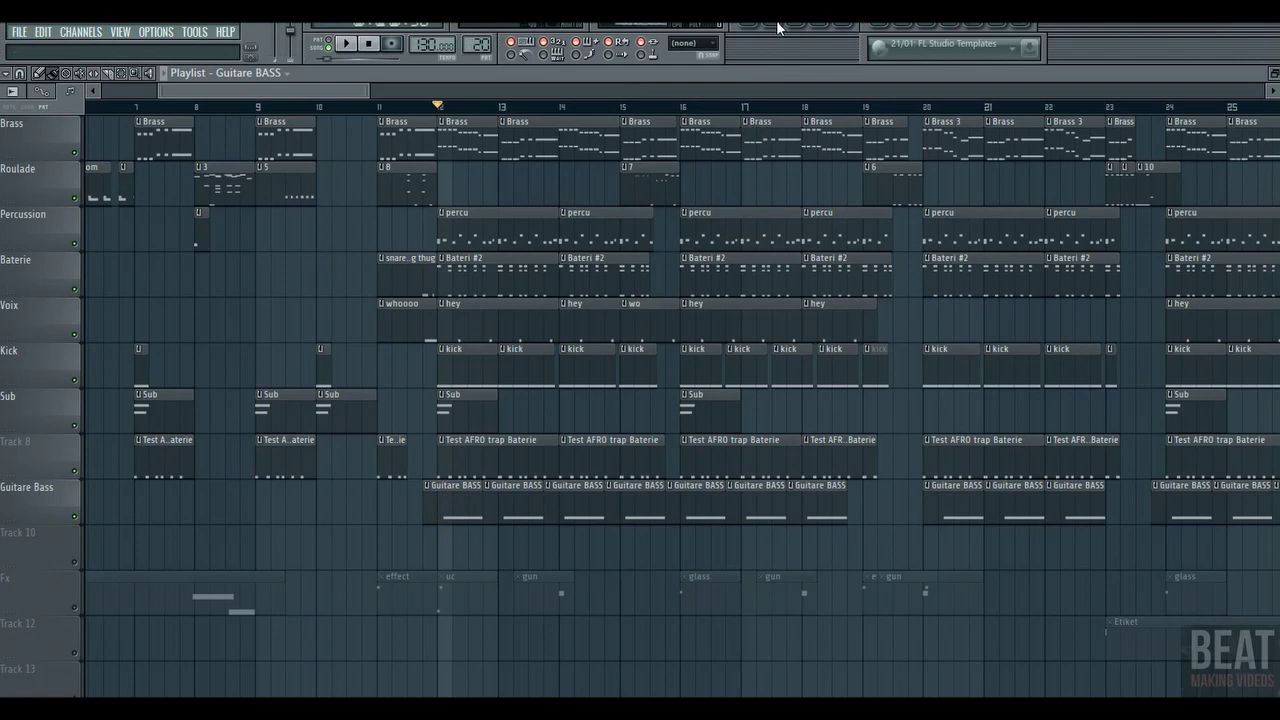
left_click(776, 31)
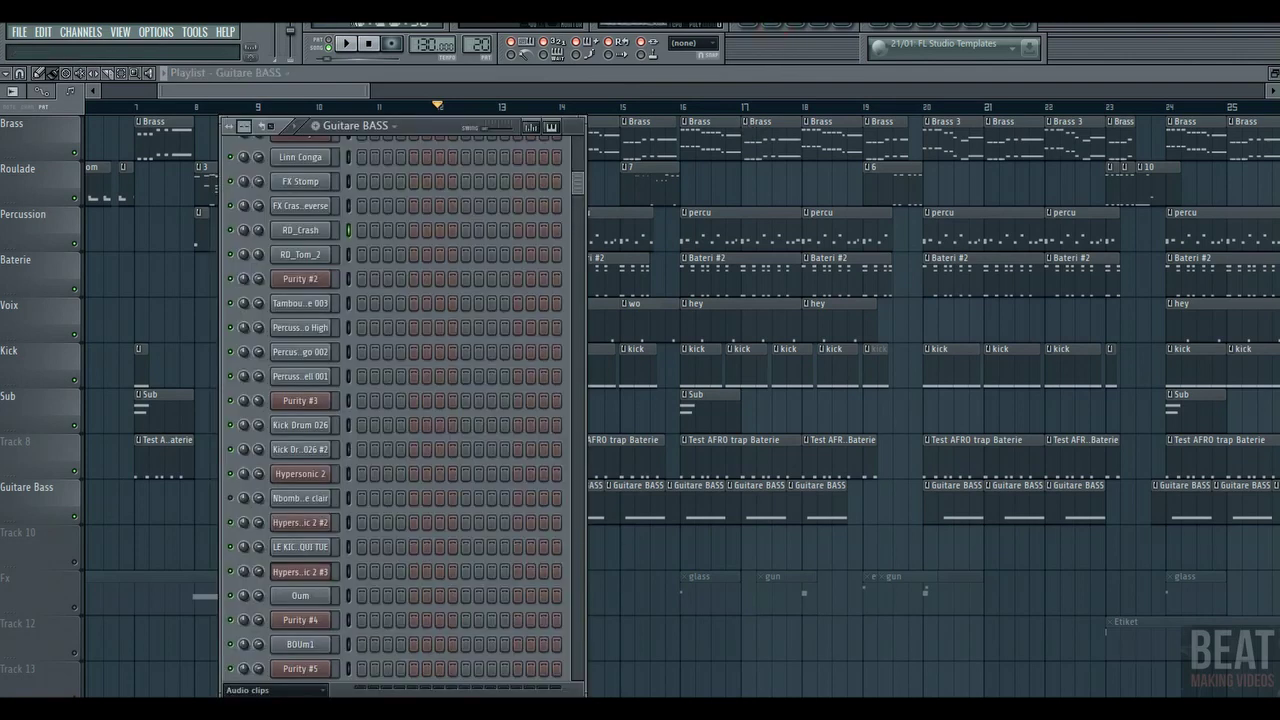
left_click(346, 45)
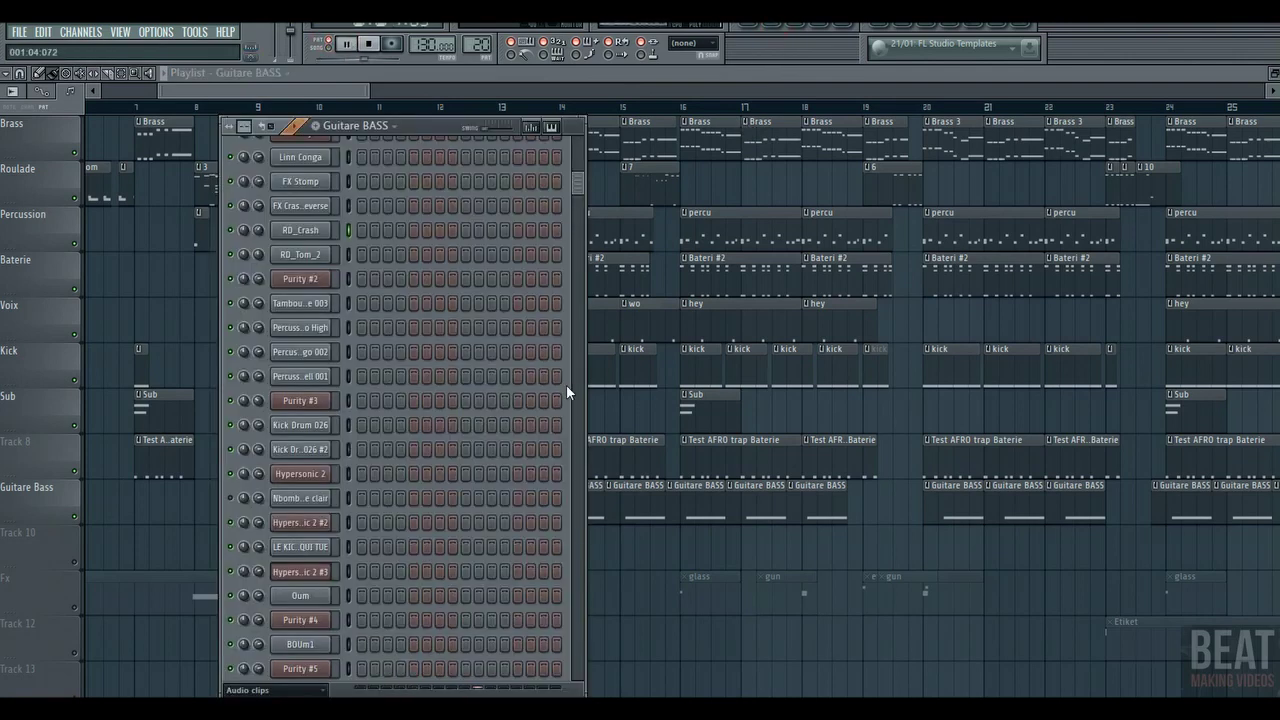
- Stop playback and open the Guitare BASS pattern's Purity #6 instrument to examine its E Bass 08 preset in the Bass Guitar category
scroll(570, 390, "down", 5)
key("space")
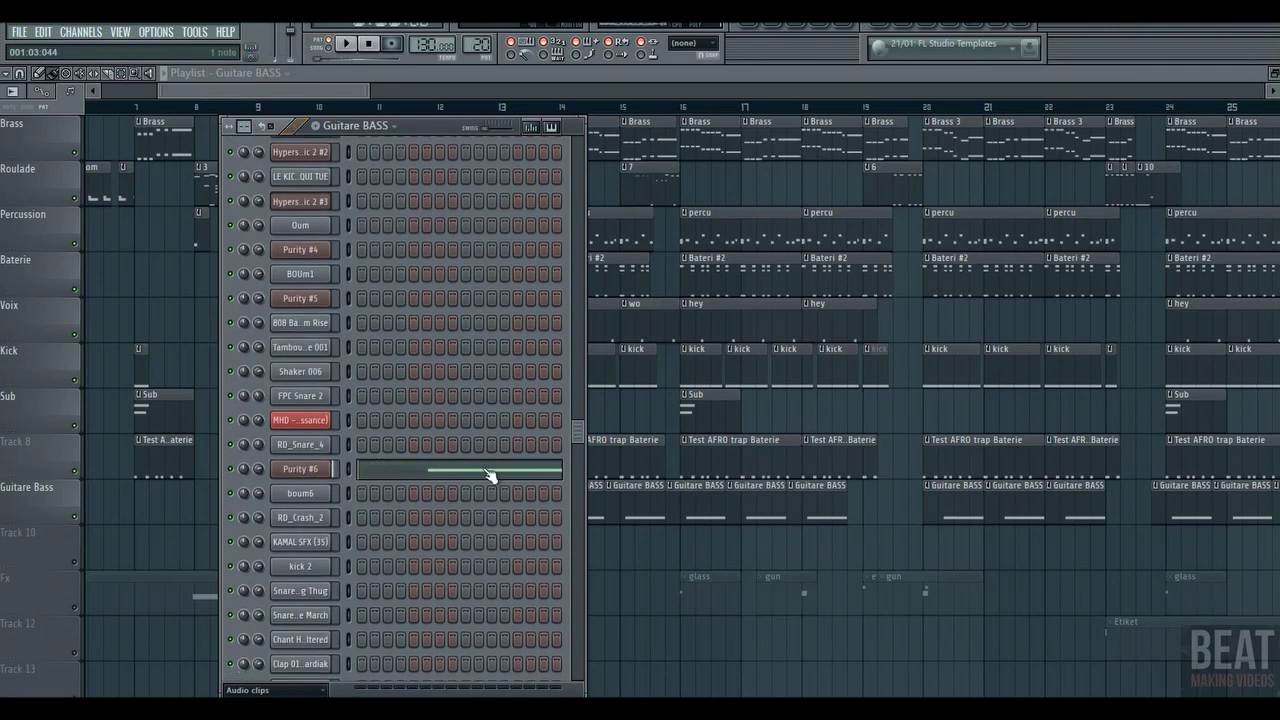
left_click(300, 468)
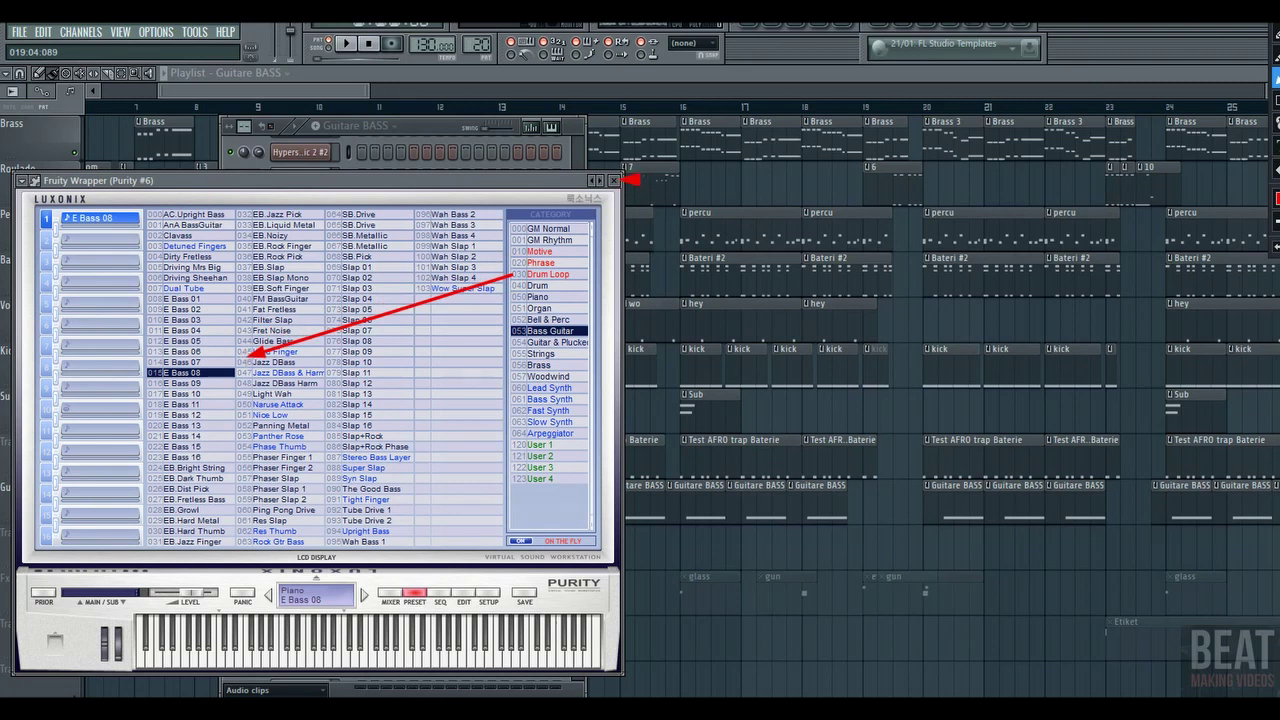
- Play the song from bar 11, unmute the Fx track to hear its effects, and stop playback
left_click(380, 106)
key("space")
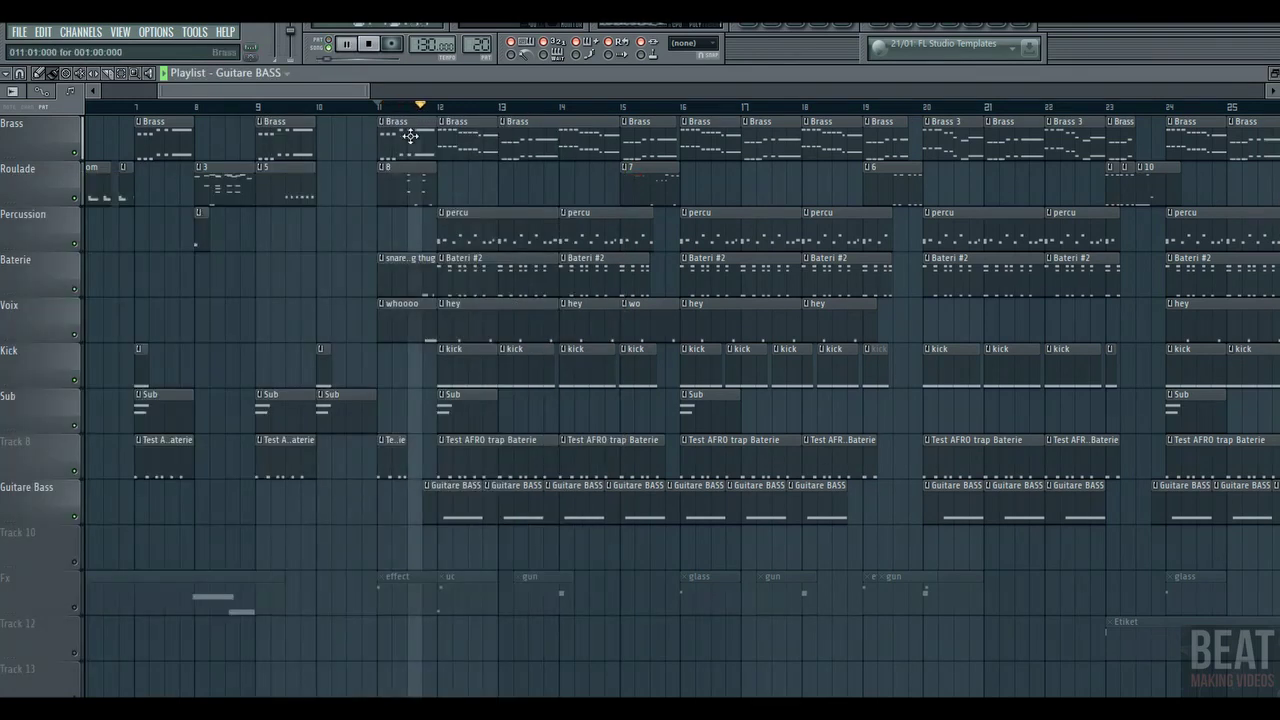
left_click(77, 608)
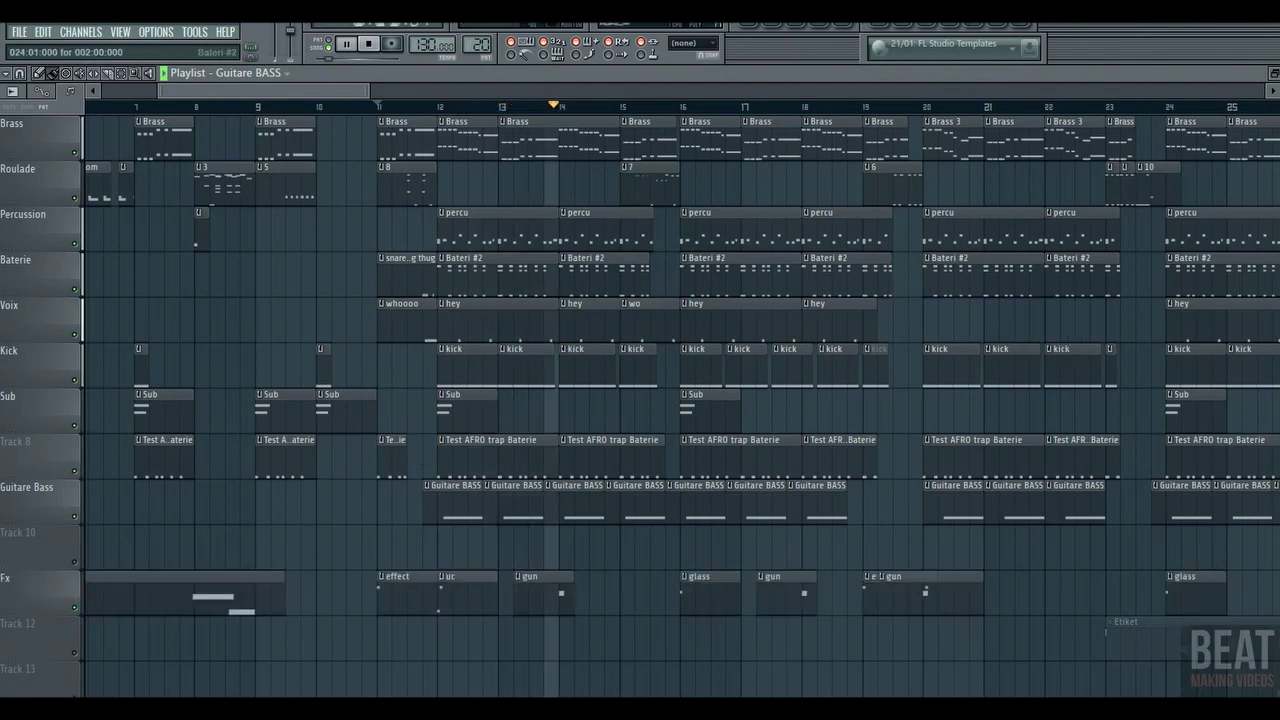
scroll(640, 400, "down", 3)
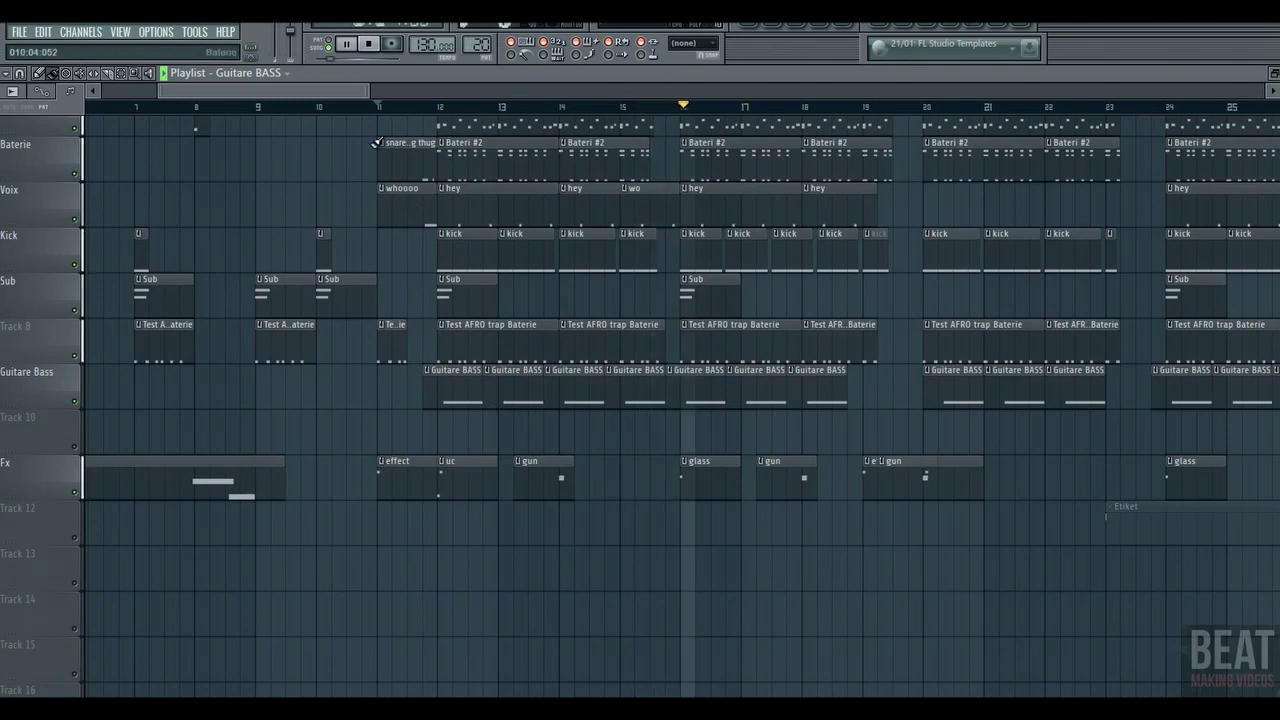
key("space")
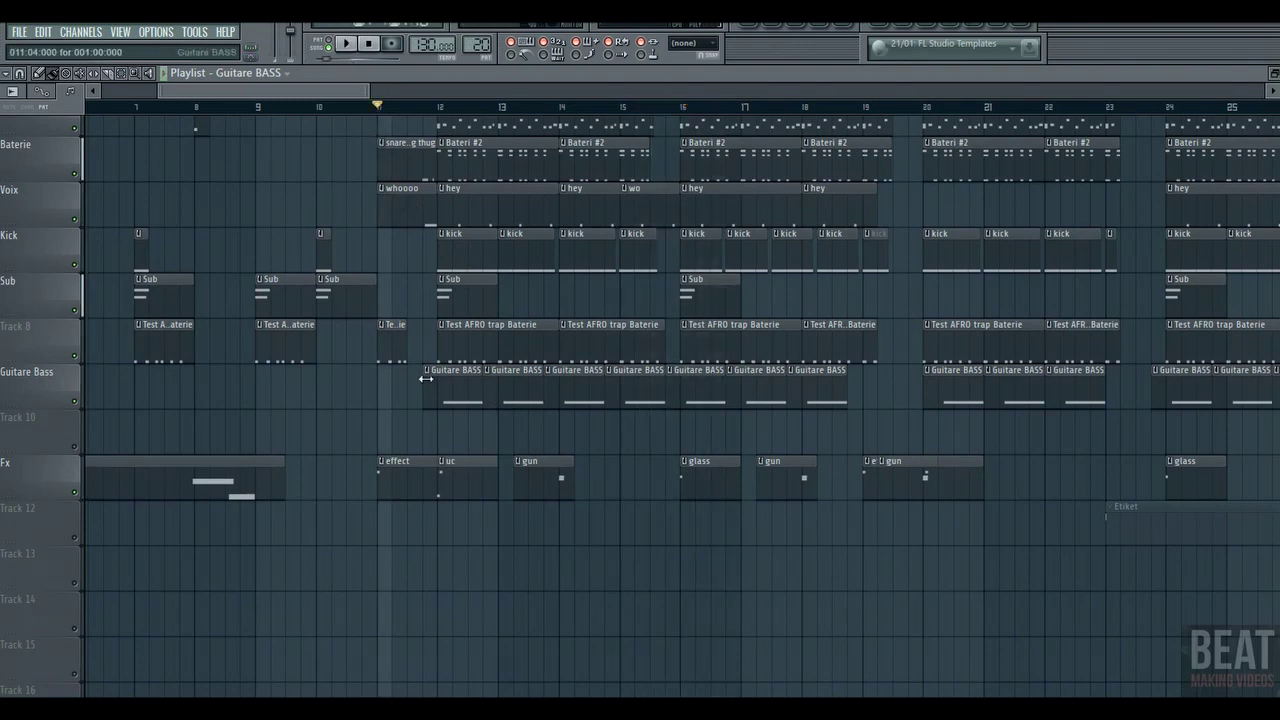
- Select the effect pattern, play the song from bar 8 while following the arrangement, and stop at the Guitare section around bar 52
left_click(393, 470)
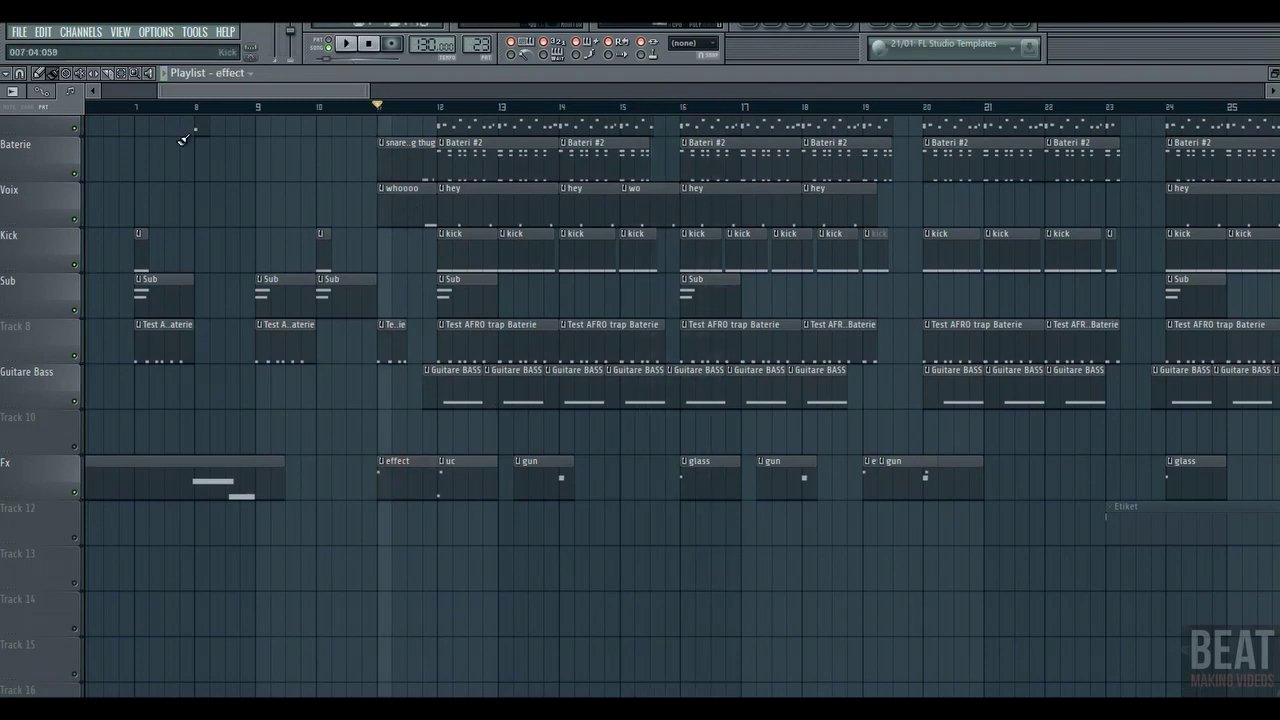
left_click(203, 108)
key("space")
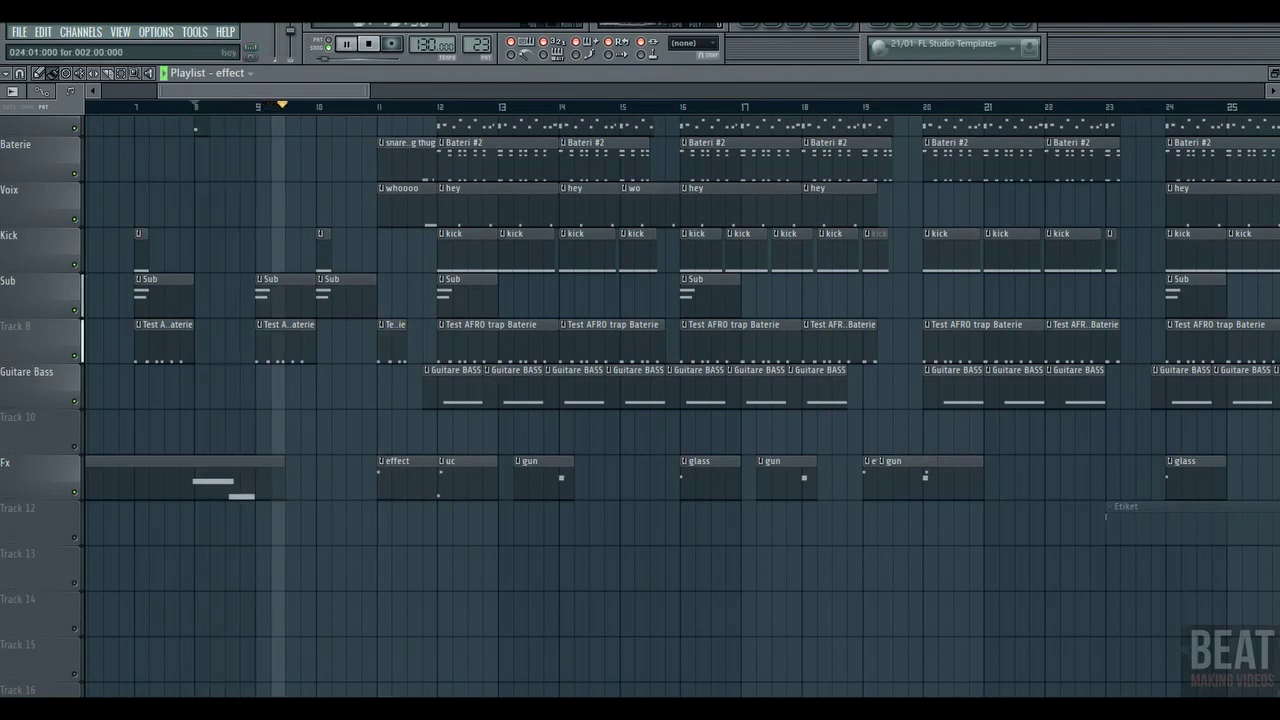
scroll(495, 387, "up", 1)
scroll(930, 115, "up", 1)
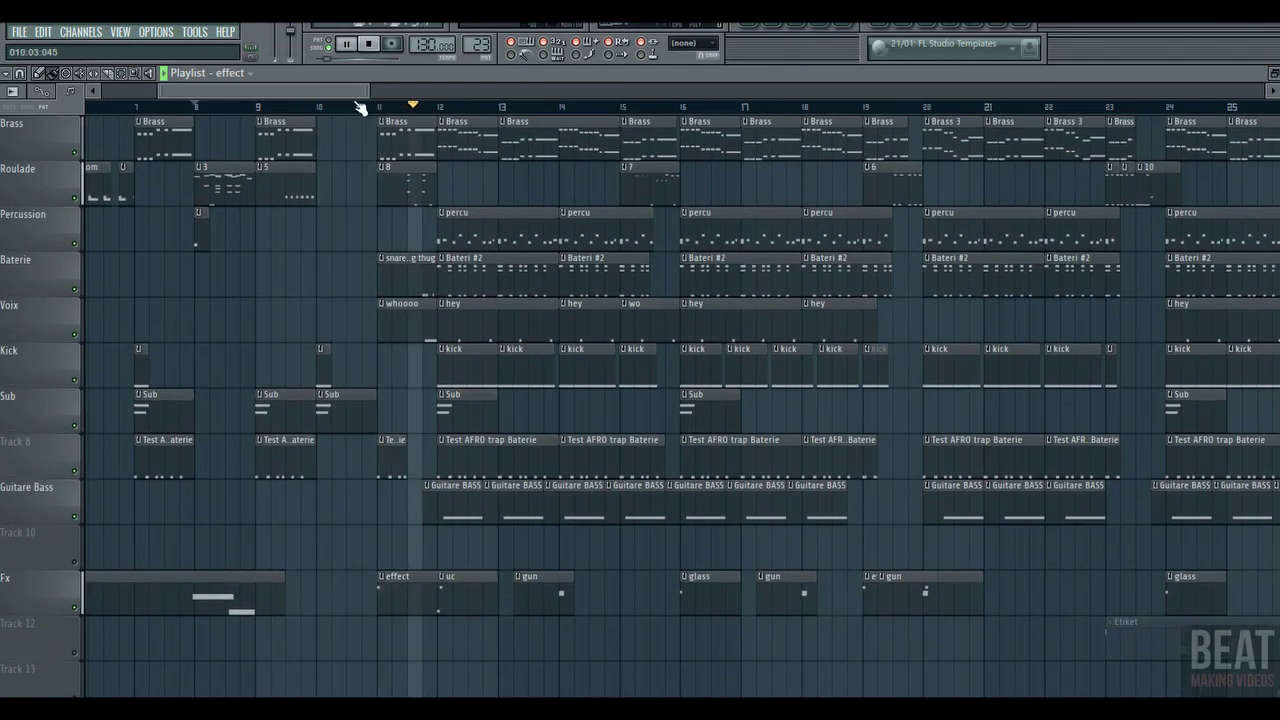
left_click_drag(337, 93, 355, 90)
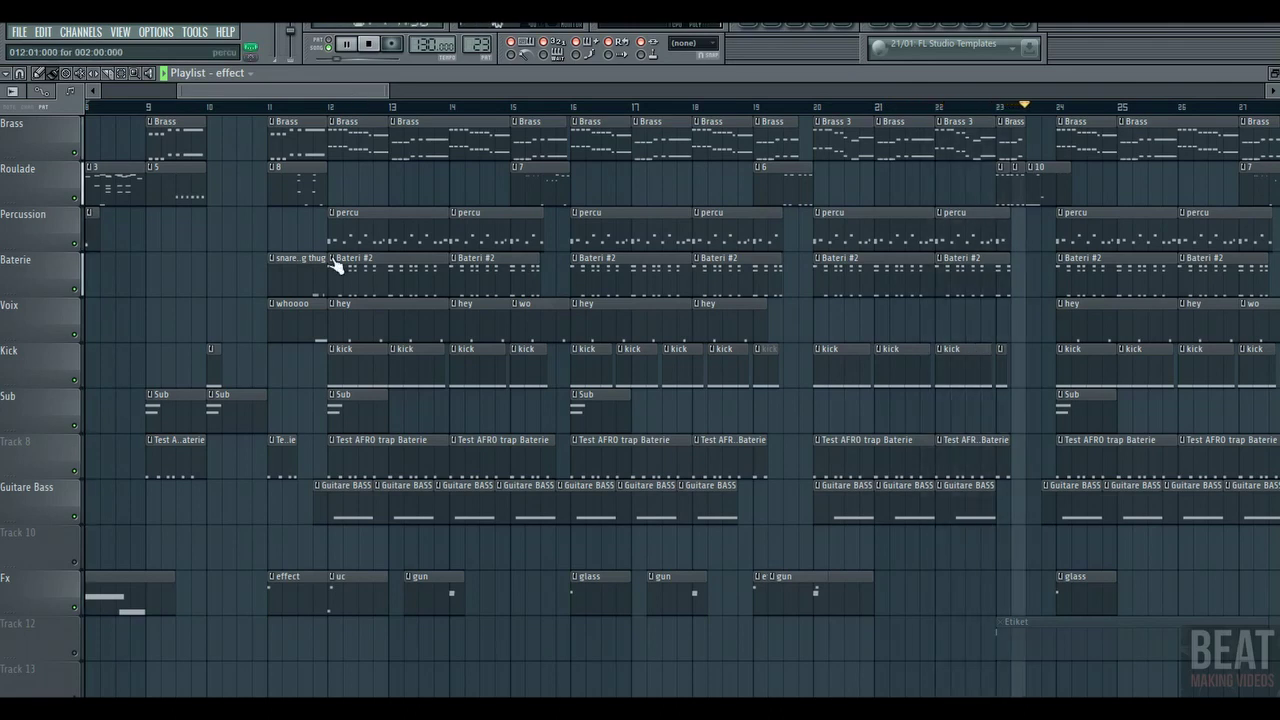
left_click_drag(365, 91, 721, 94)
key("space")
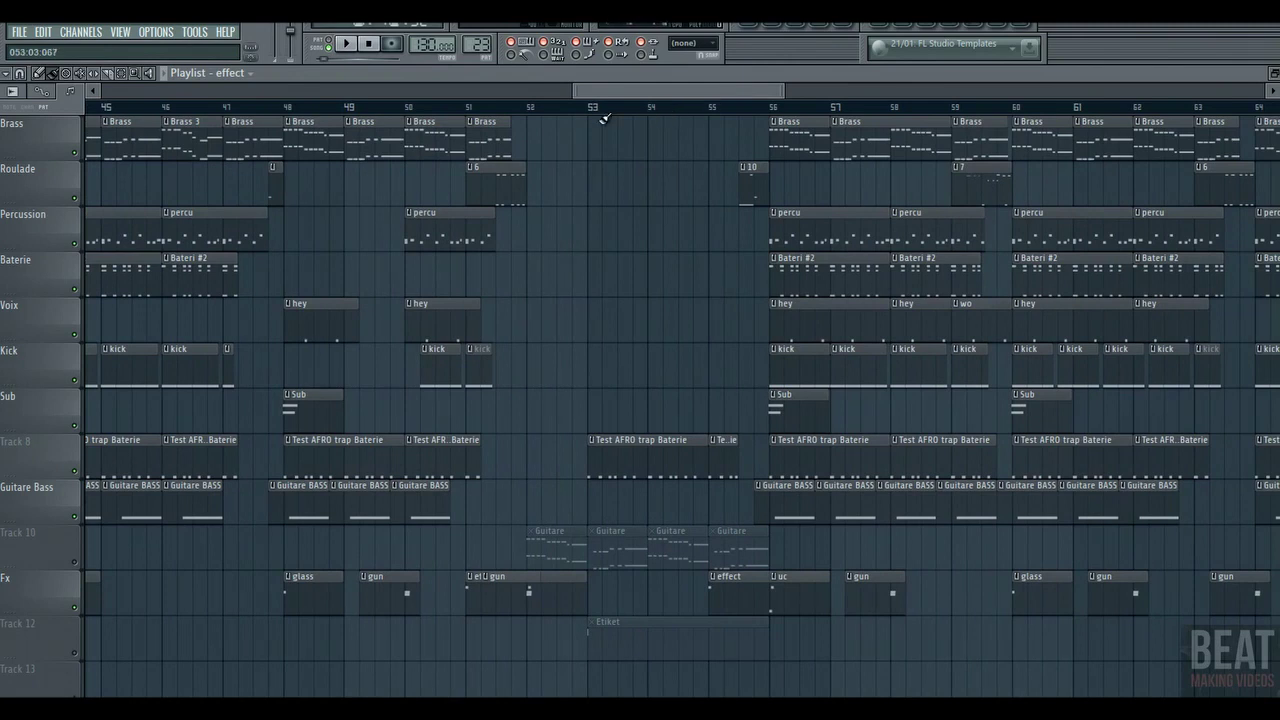
- Unmute Track 10 with the Guitare clips and play the song from bar 52
left_click(75, 565)
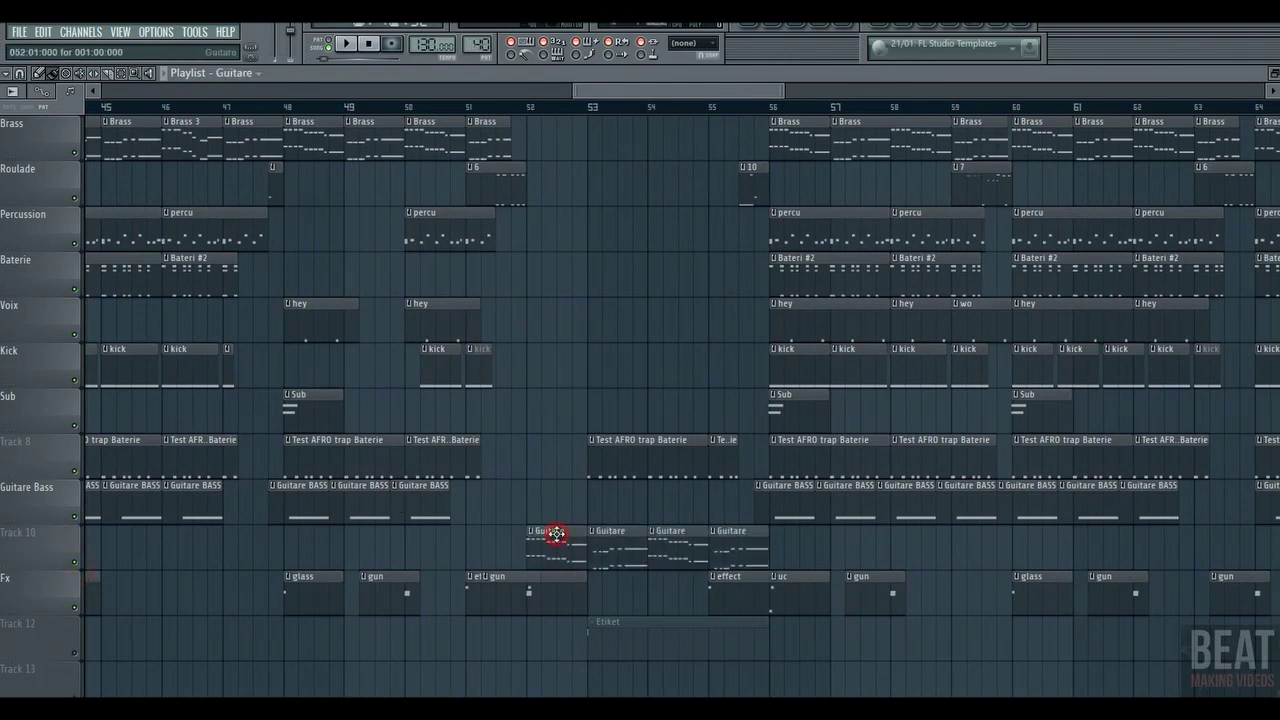
left_click(529, 101)
key("space")
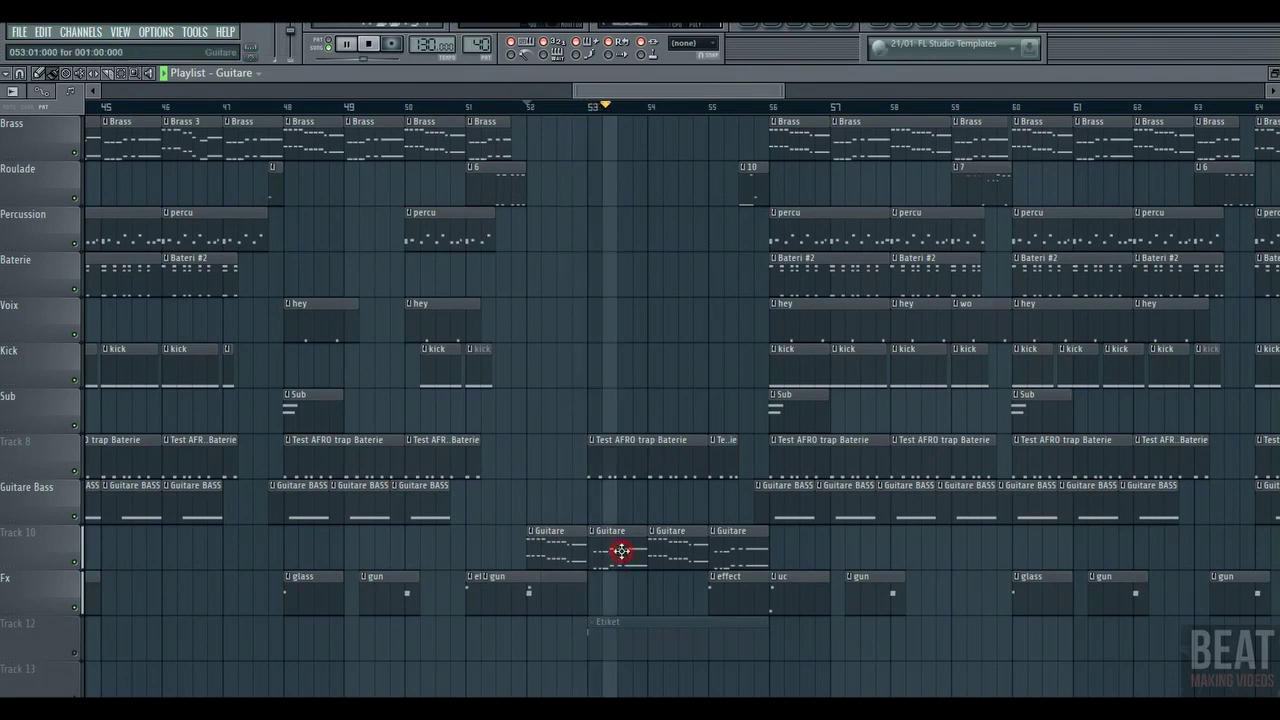
- Stop playback, find the Guitare pattern's Purity #7 channel and open its instrument to examine the Clean Pha Dly preset
left_click(768, 25)
key("space")
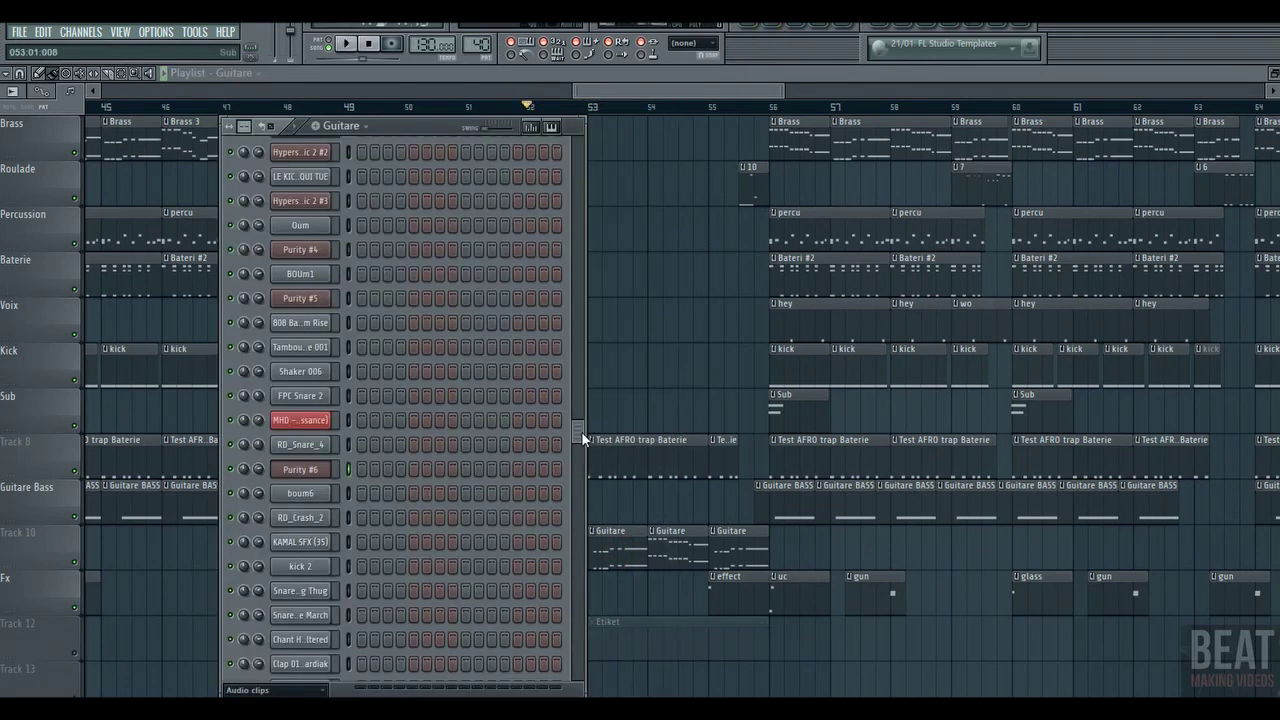
left_click_drag(581, 431, 398, 660)
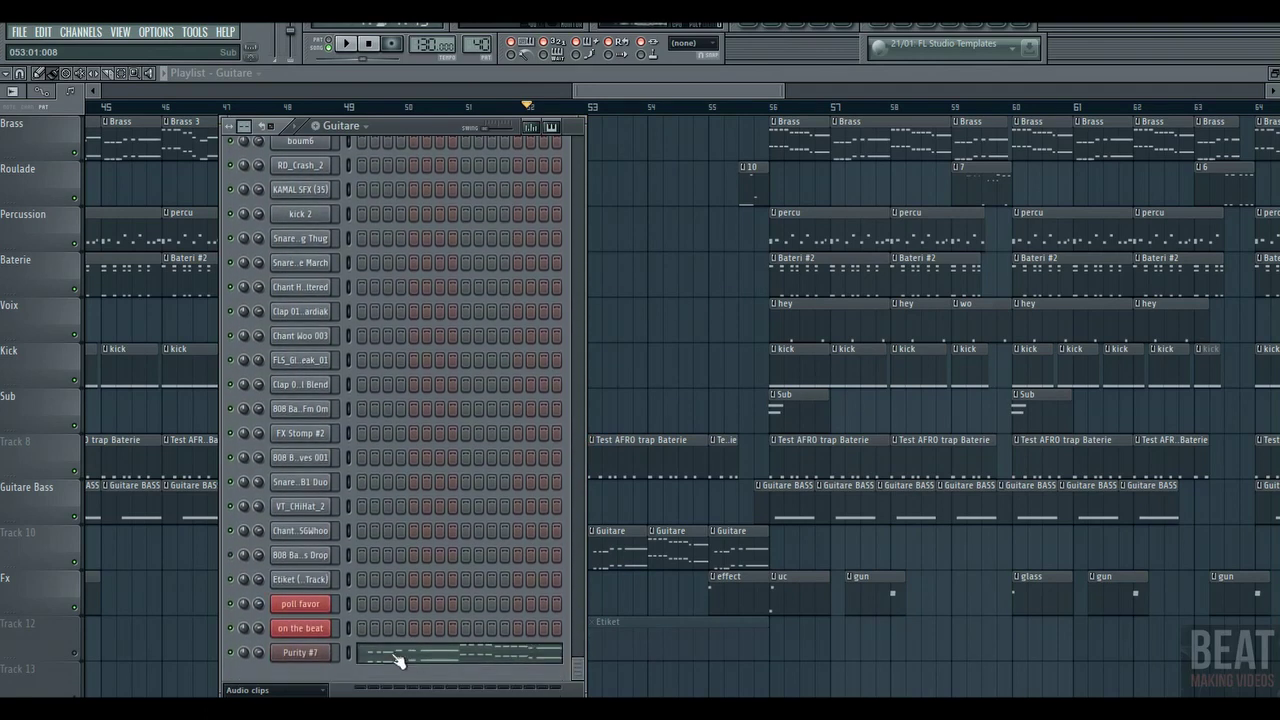
left_click(312, 656)
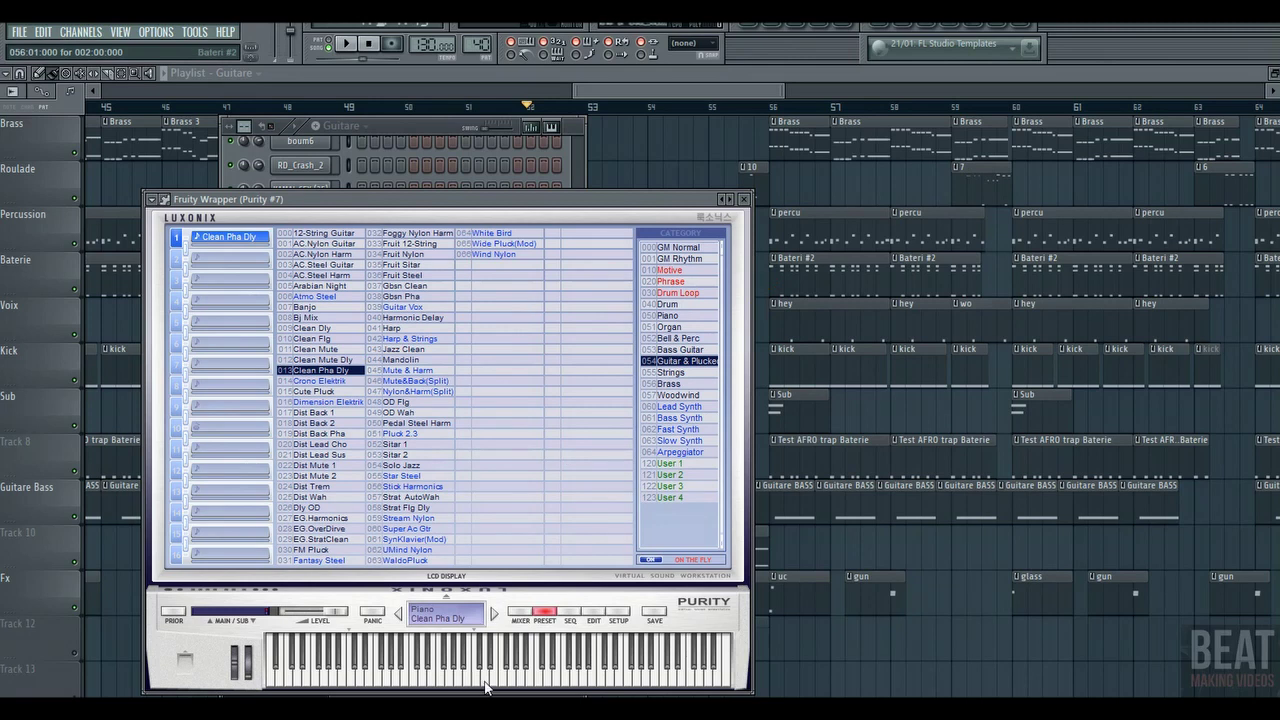
left_click_drag(555, 685, 400, 677)
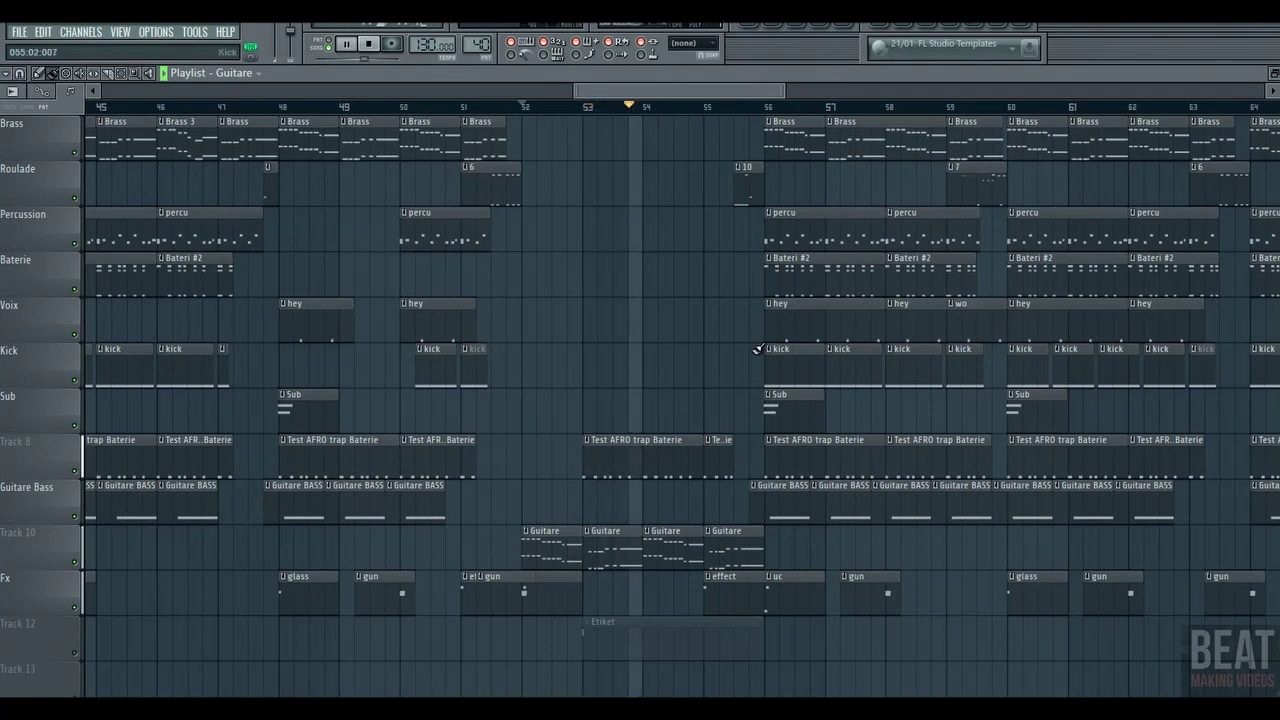
- Play the song again from bar 52 and follow the arrangement past bar 59
left_click_drag(737, 89, 767, 90)
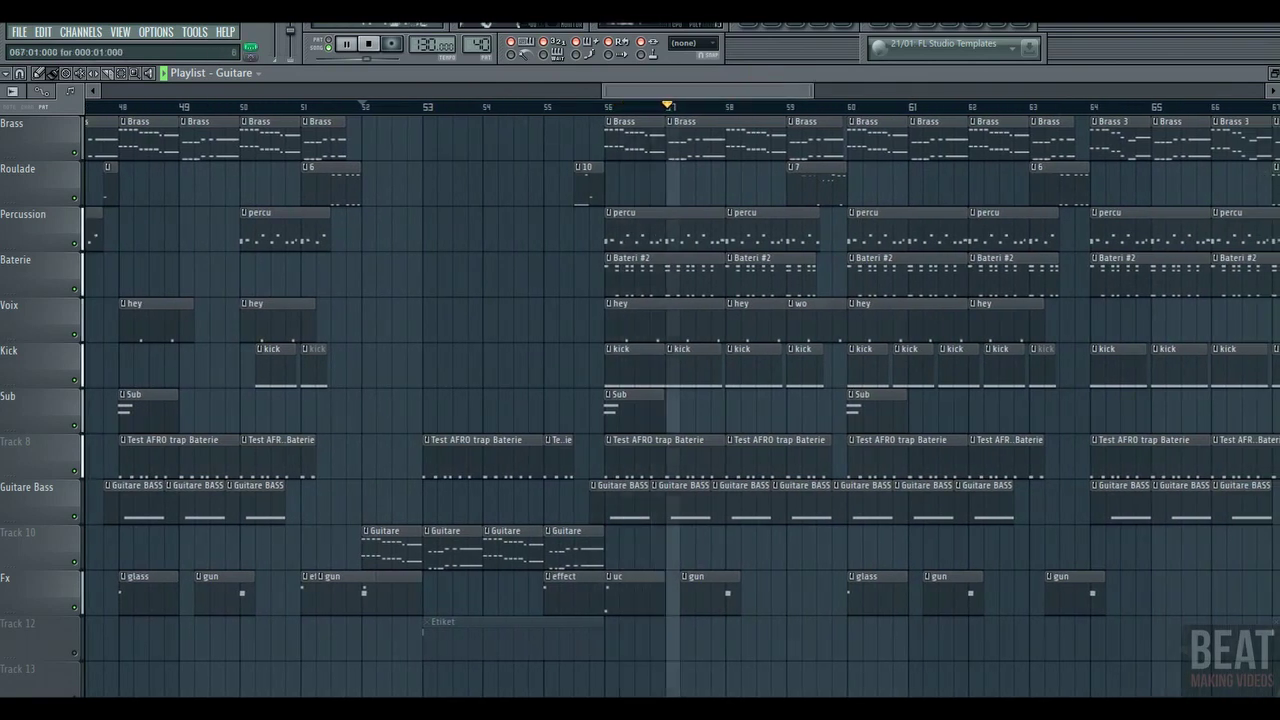
left_click_drag(788, 93, 810, 87)
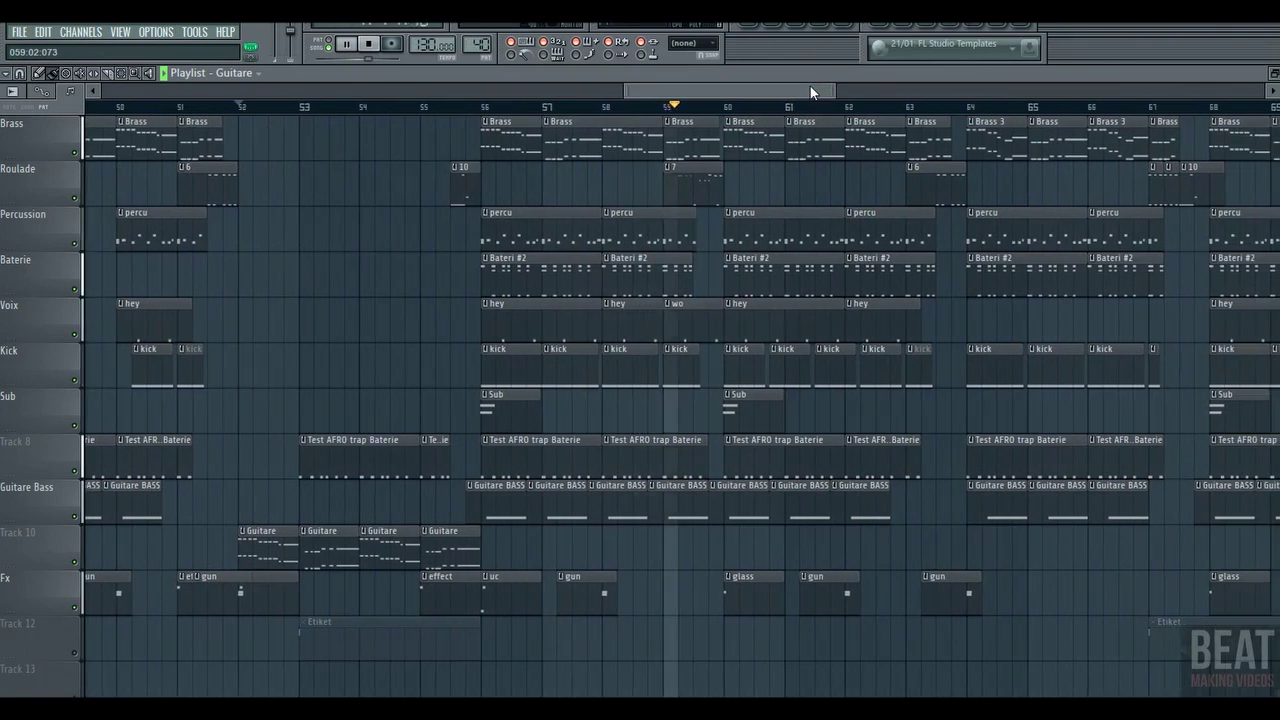